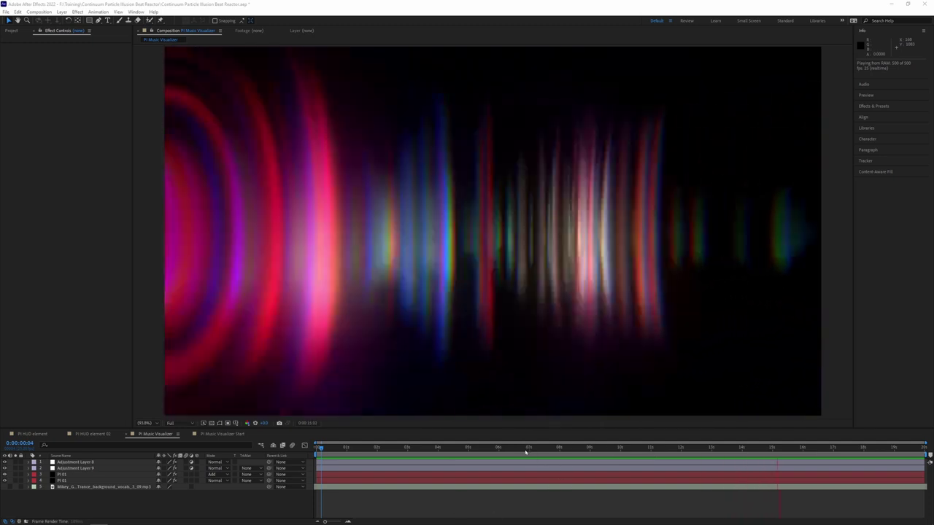
- Stop the finished preview and switch to the PI Music Visualizer Start composition
key(space)
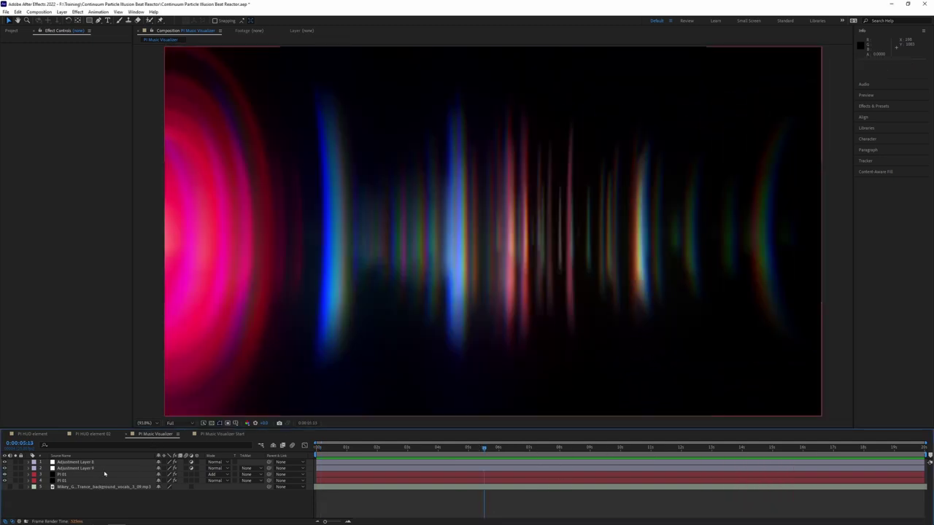
click(221, 434)
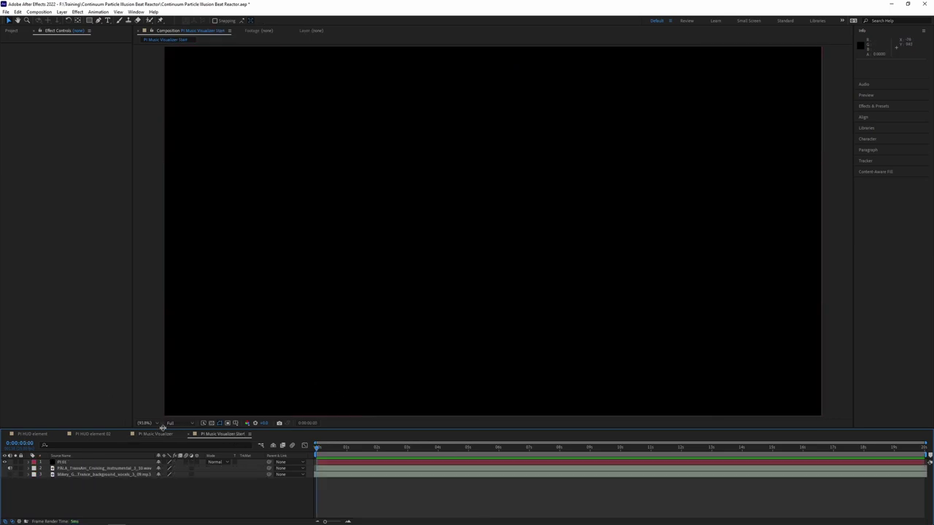
- Show the TransAm Cruising instrumental layer's waveform and preview the music
click(86, 467)
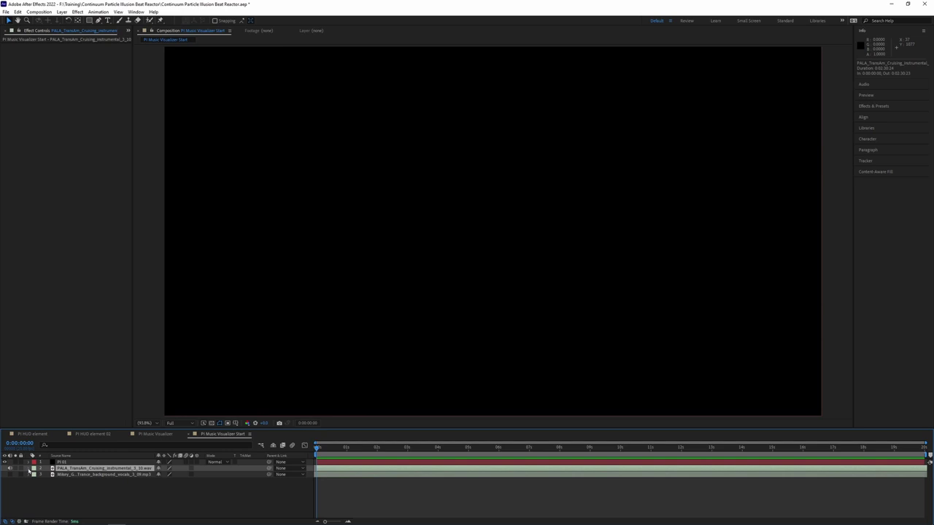
ctrl+click(30, 471)
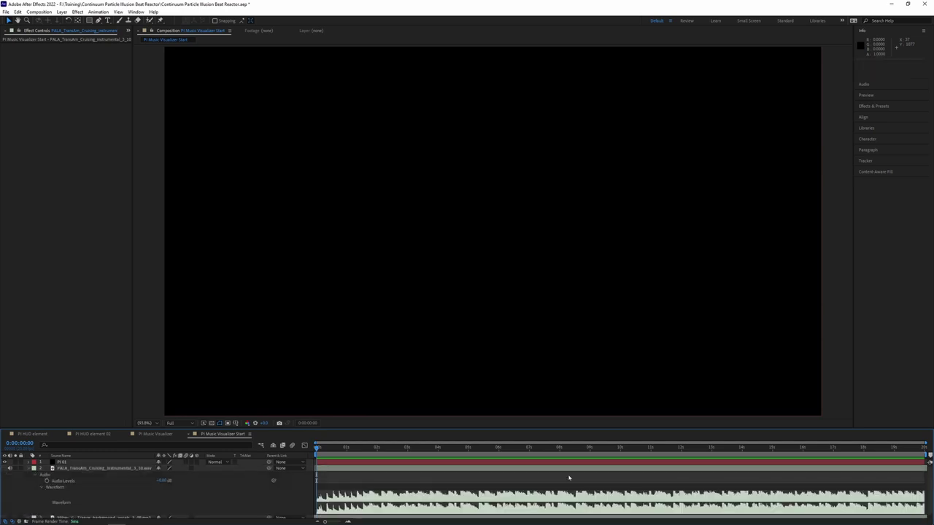
key(space)
key(space)
- Select the PI 01 layer and collapse the expanded audio properties
click(30, 468)
key(ctrl+Up)
click(61, 12)
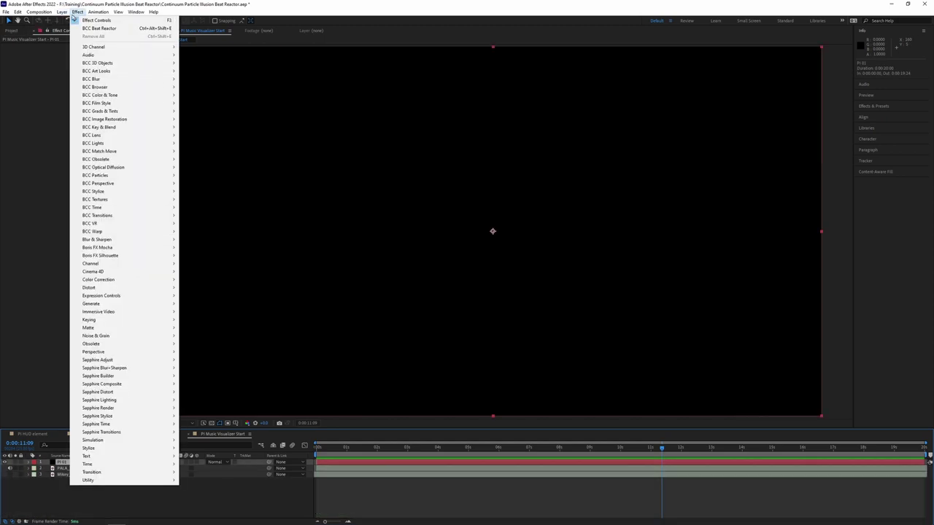
mouse_move(71, 20)
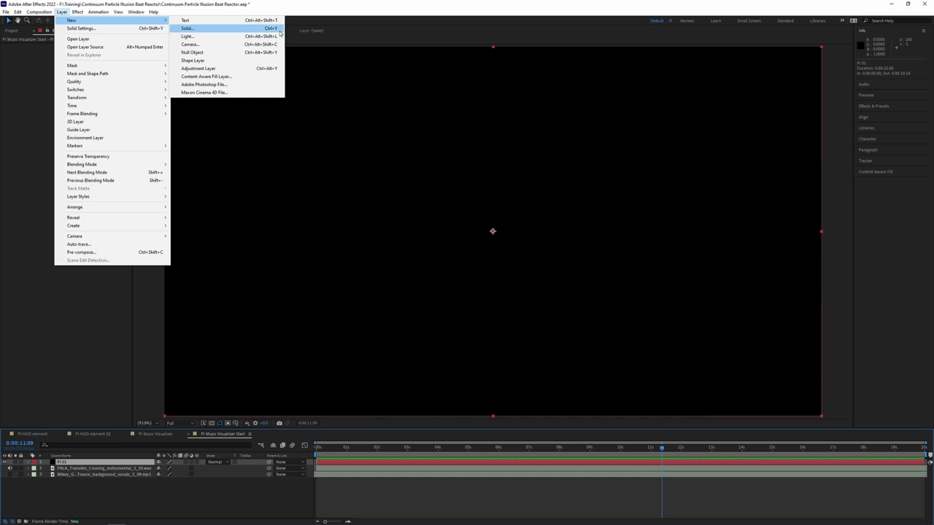
click(46, 297)
- Apply BCC Particles > BCC Particle Illusion to PI 01 and launch Particle Illusion
click(78, 11)
mouse_move(154, 180)
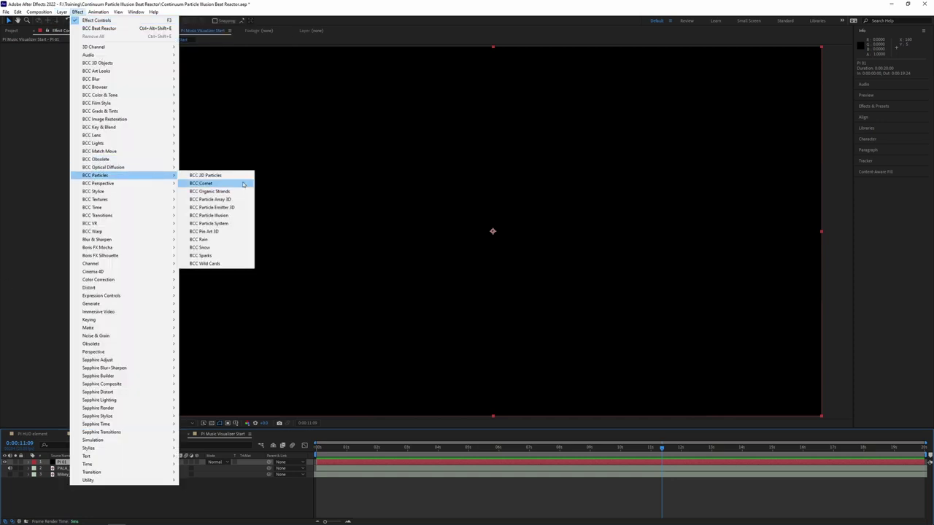
click(245, 216)
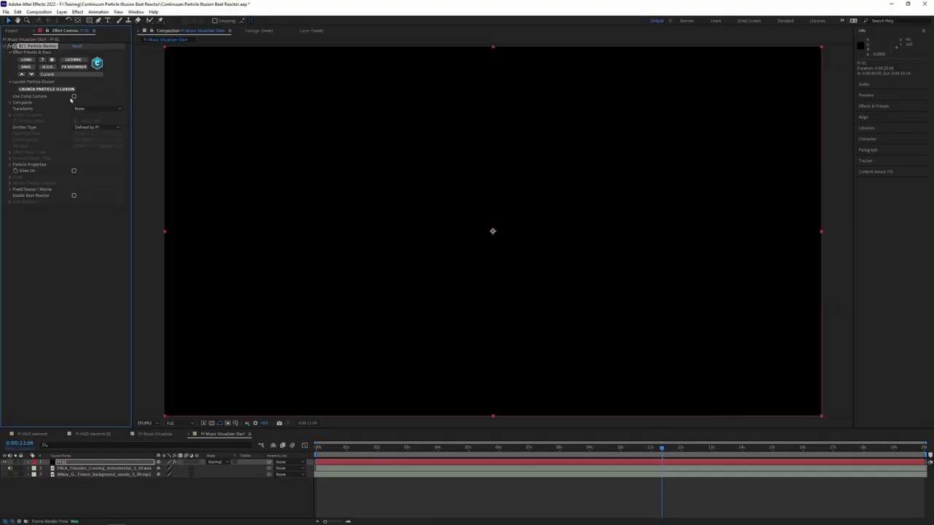
click(66, 90)
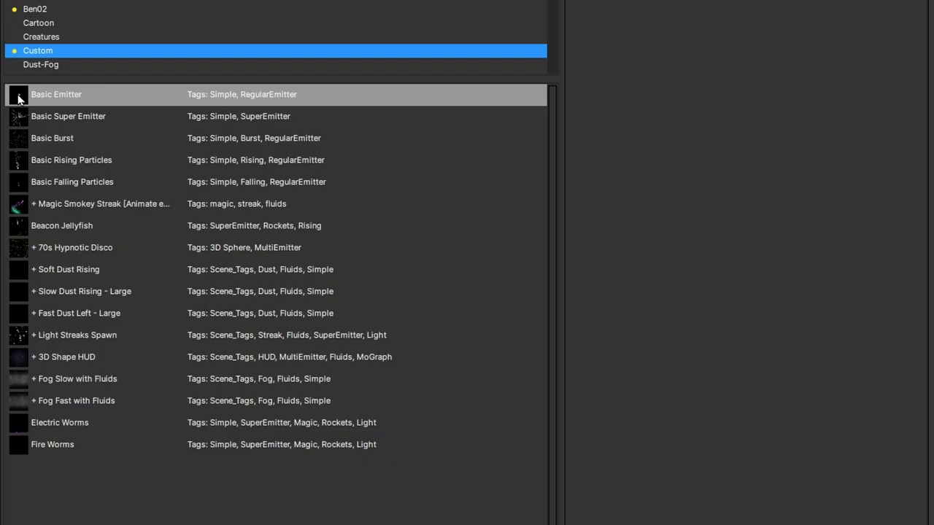
- Add a Basic Emitter, hide the presets library, and move the emitter to the frame's left at Y 0
click(18, 289)
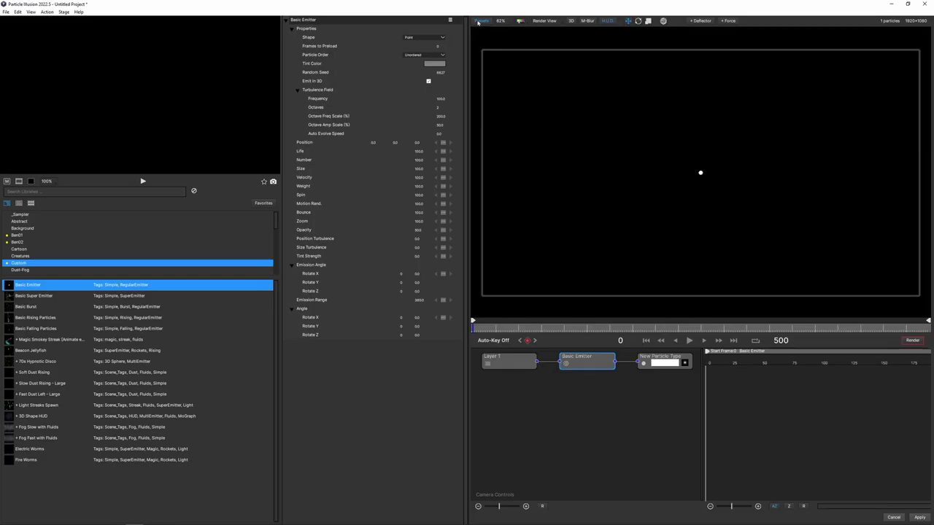
click(480, 21)
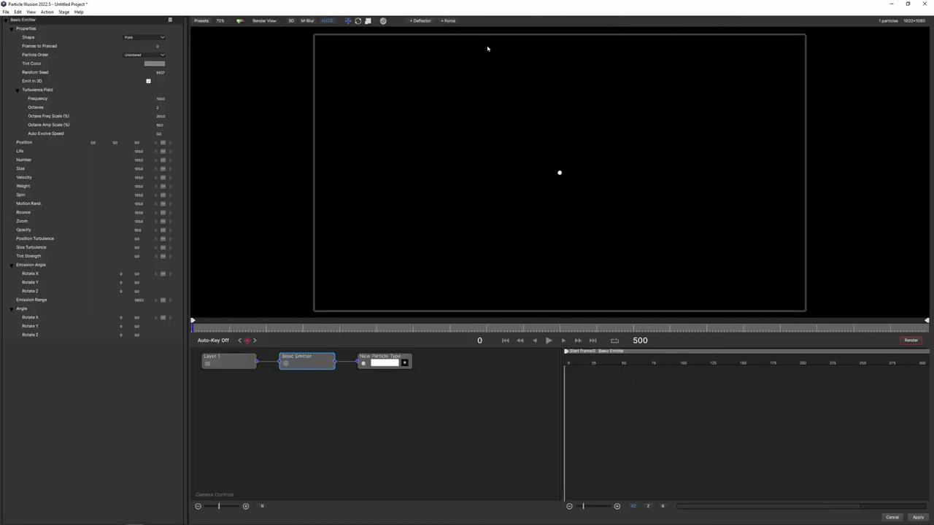
key(space)
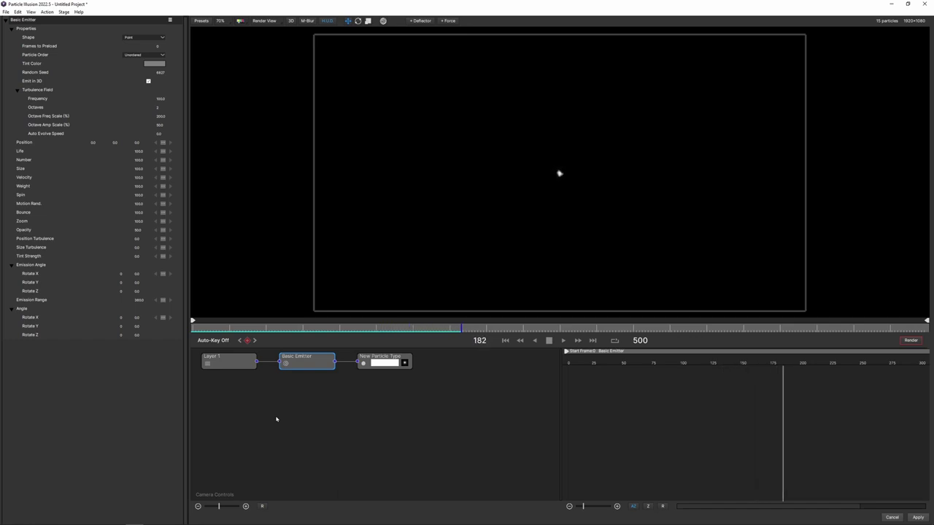
key(space)
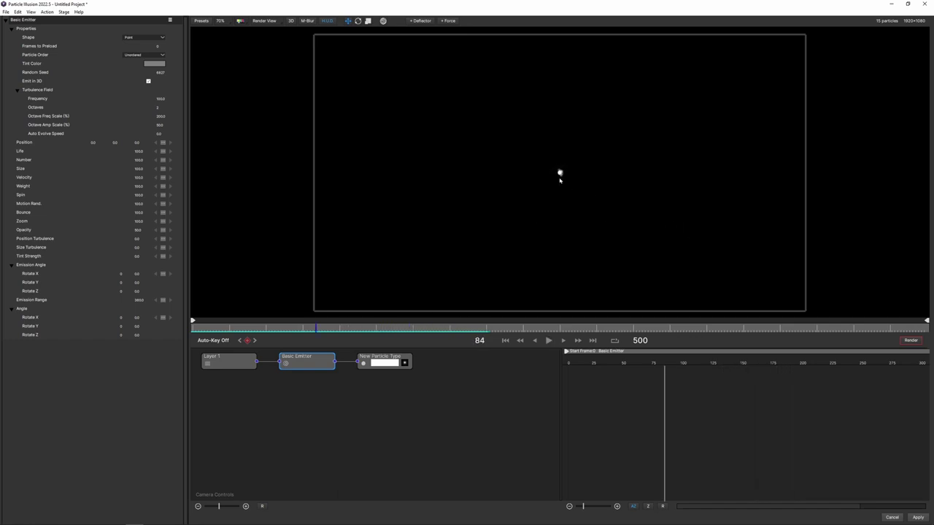
key(Home)
key(space)
key(space)
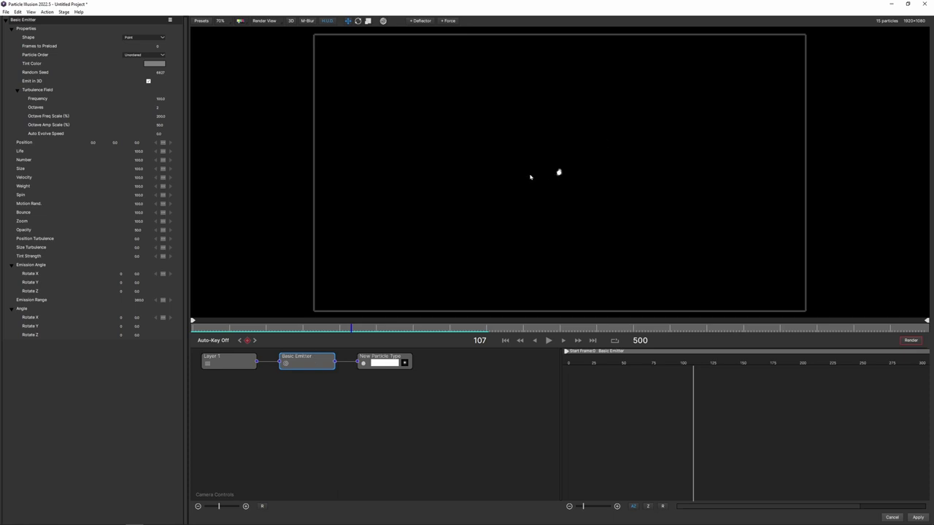
drag(389, 179, 337, 167)
mouse_move(97, 143)
mouse_down()
mouse_move(76, 148)
mouse_move(108, 151)
mouse_up()
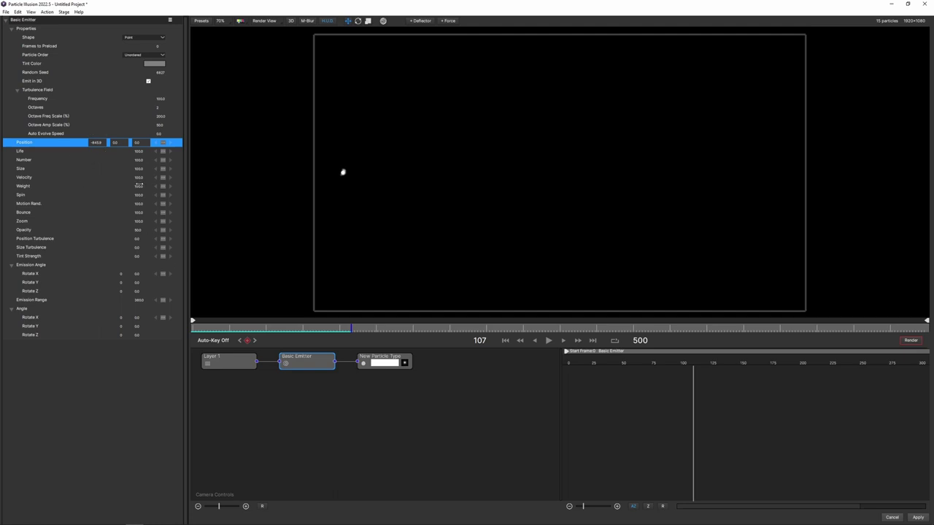
- Set the Basic Emitter's Emission Range to 0 and Velocity to 100, previewing the spray
drag(144, 178, 464, 190)
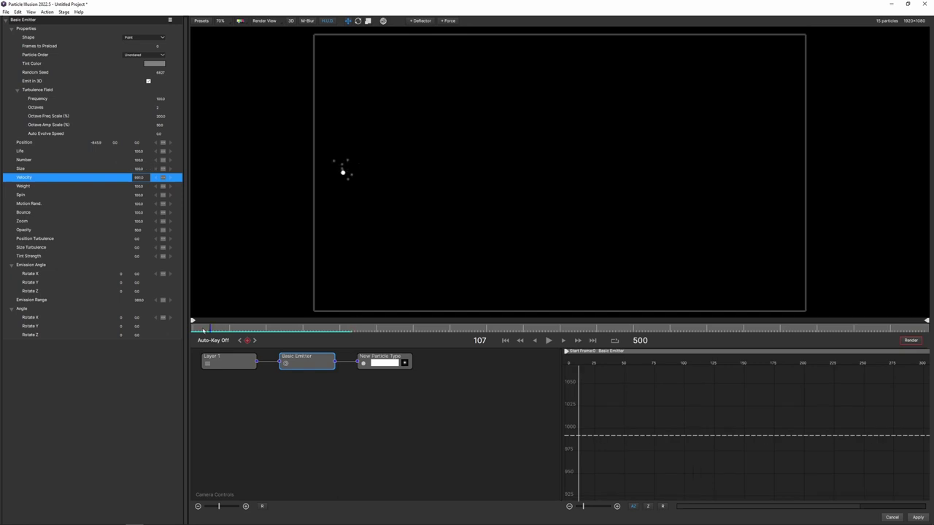
key(space)
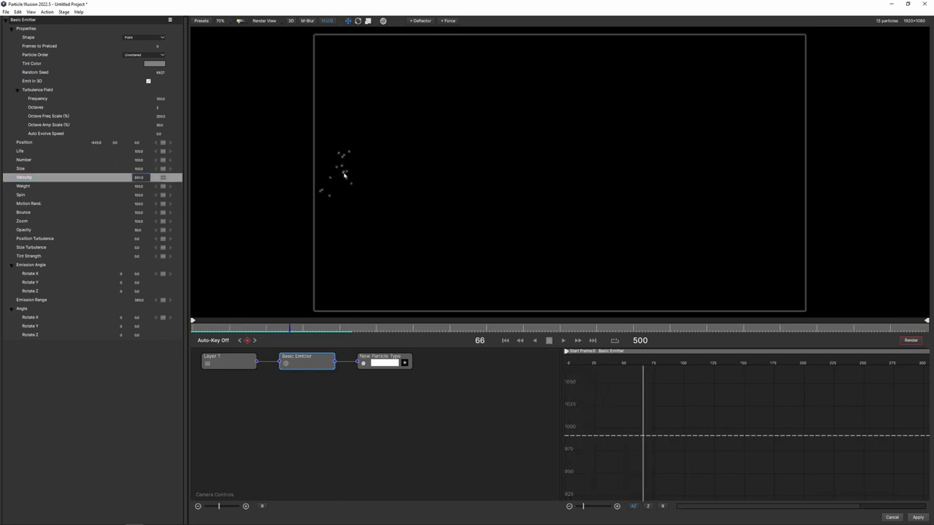
key(space)
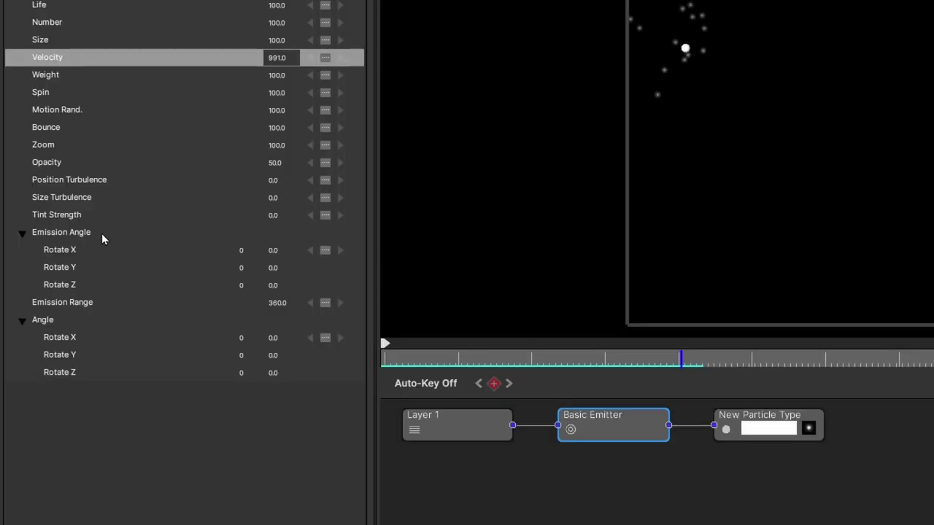
drag(277, 303, 11, 314)
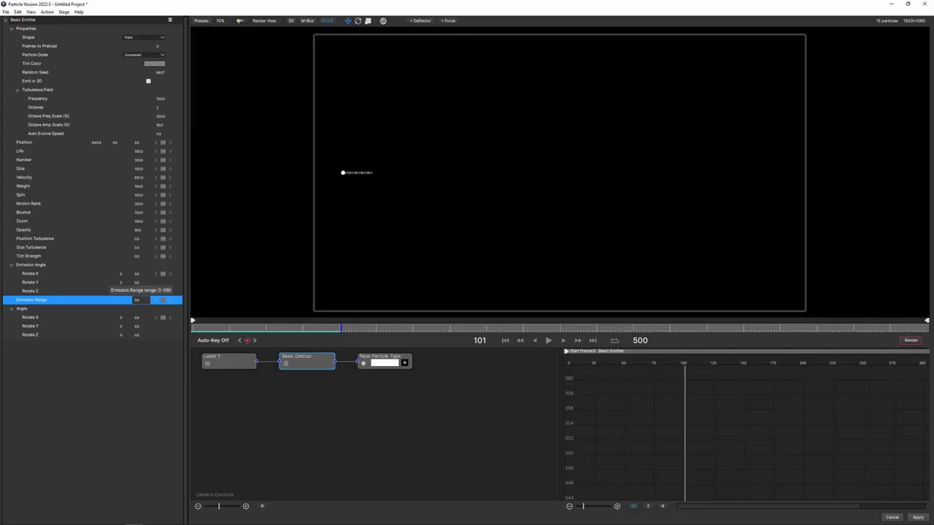
click(197, 330)
key(space)
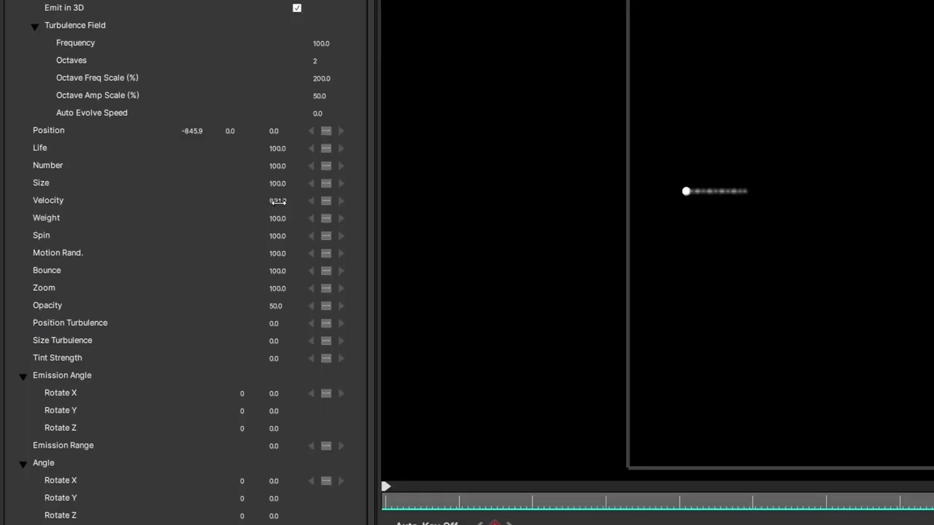
click(140, 177)
text(100)
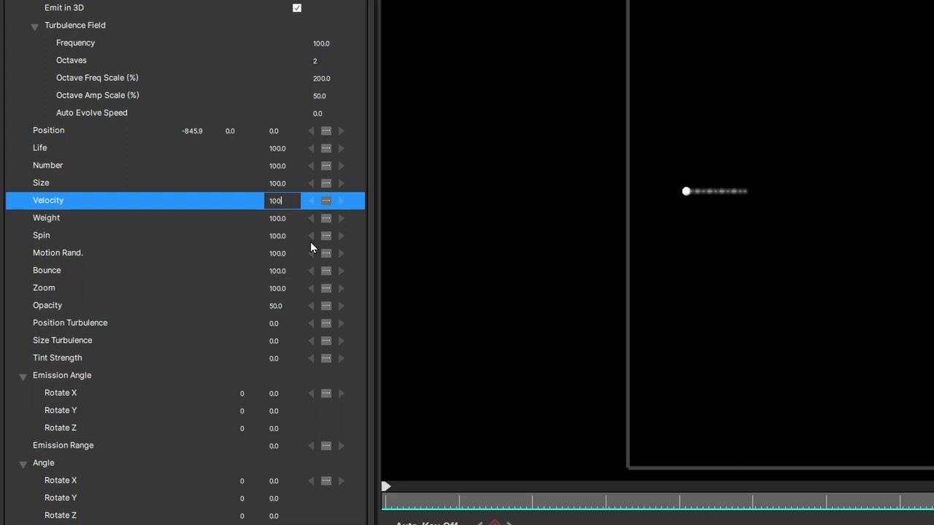
key(Return)
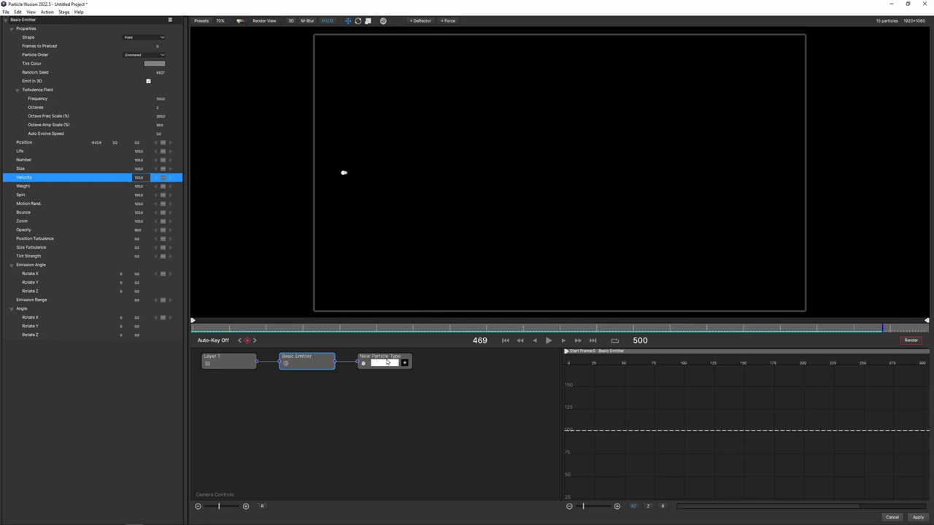
click(388, 362)
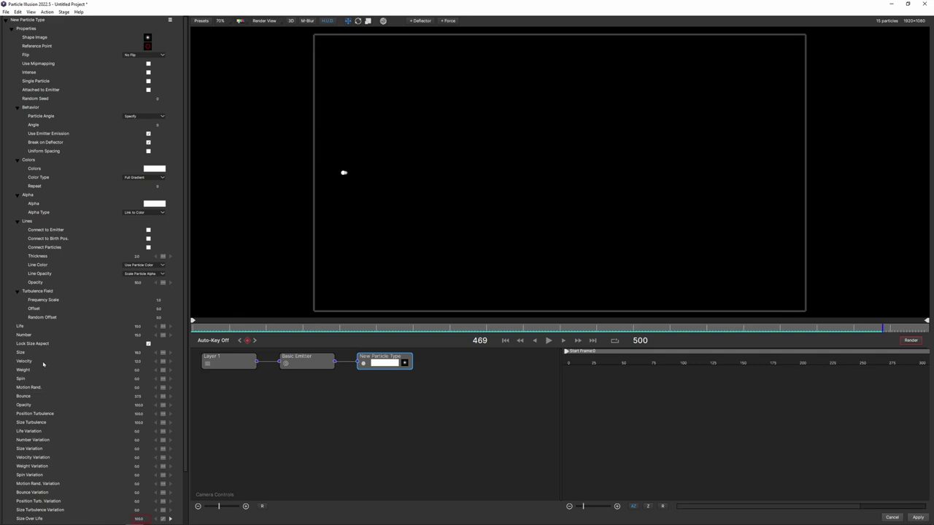
- Set New Particle Type Size and Velocity to 100 and disable the H.U.D
click(144, 352)
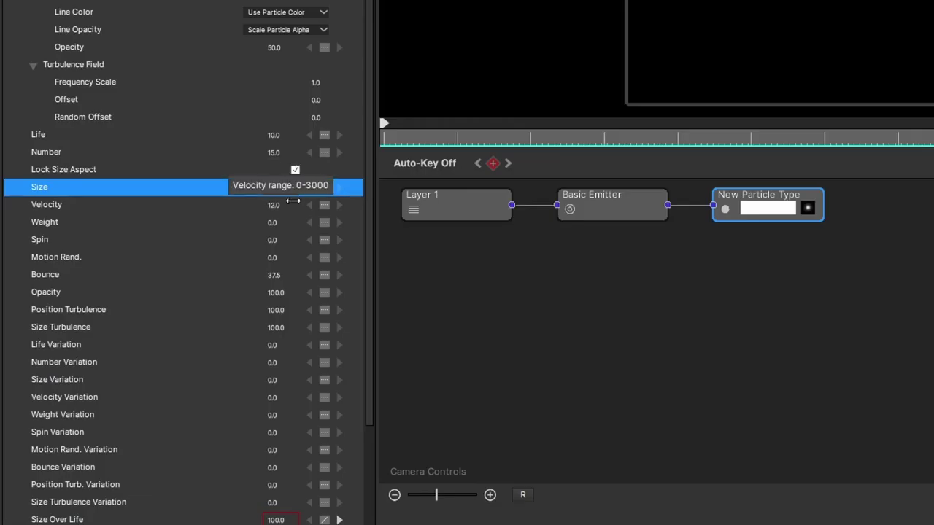
click(273, 205)
text(100)
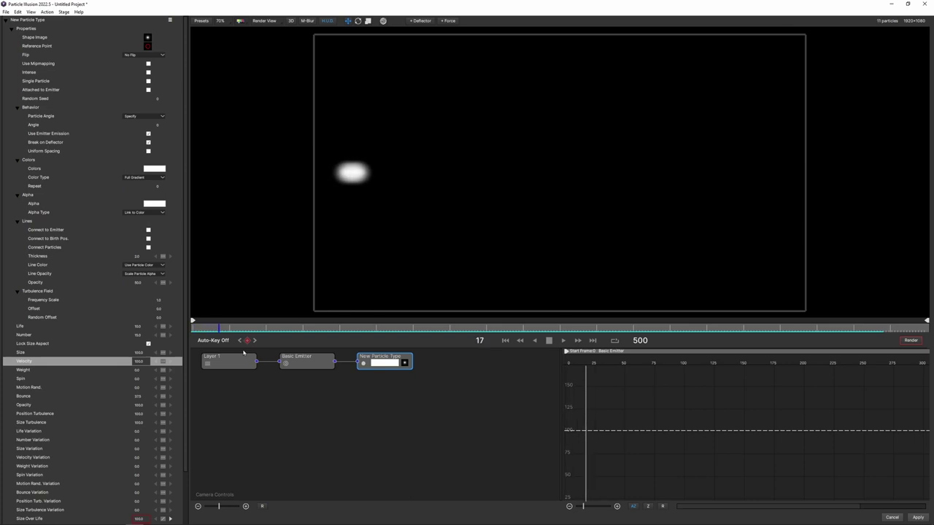
key(space)
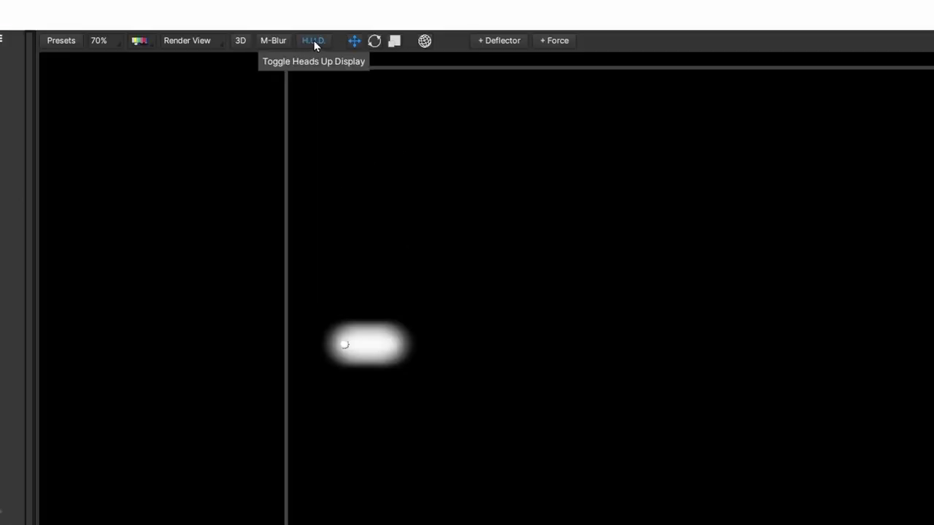
click(318, 41)
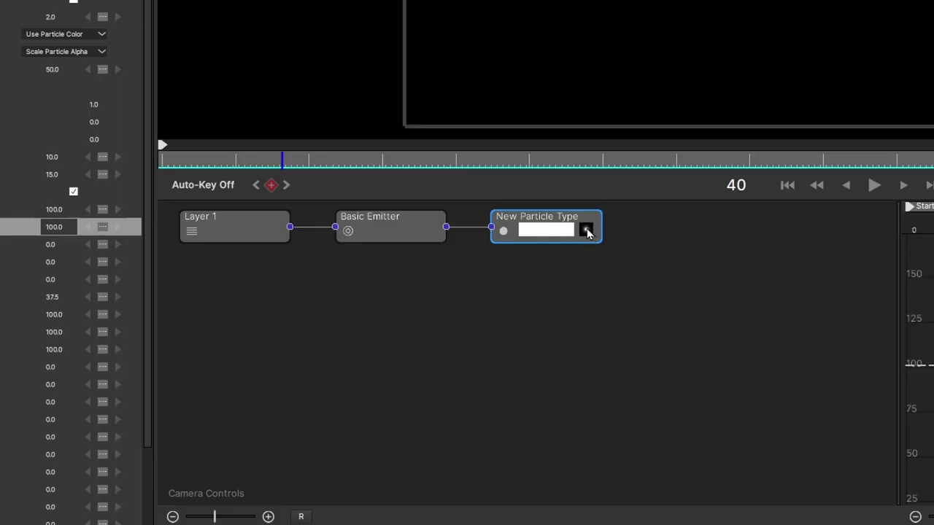
- Open the Particle Shape Editor and browse the Emitters and Fire shape sets
click(587, 231)
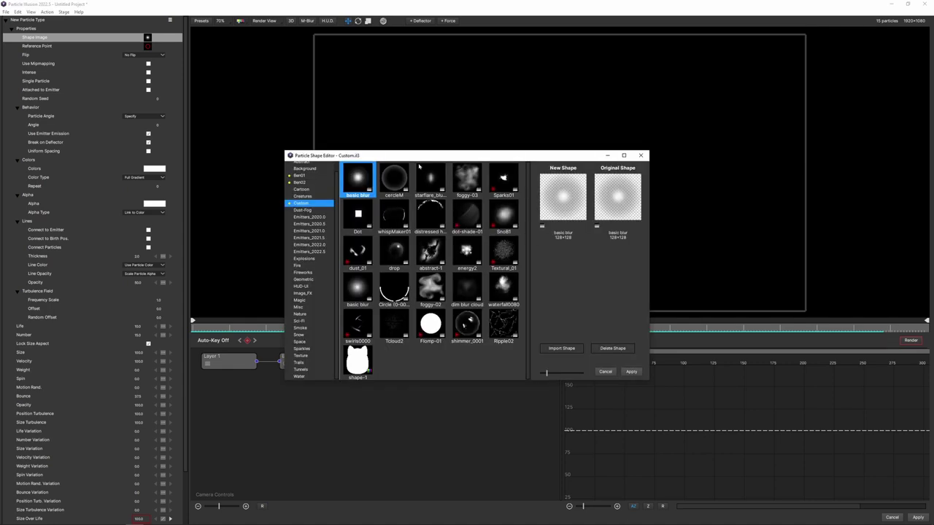
drag(423, 158, 594, 84)
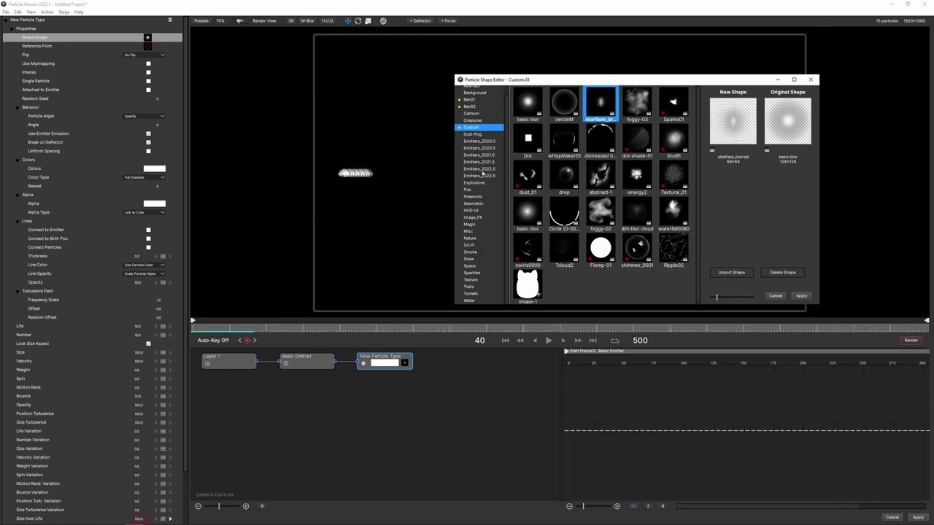
click(478, 141)
click(480, 149)
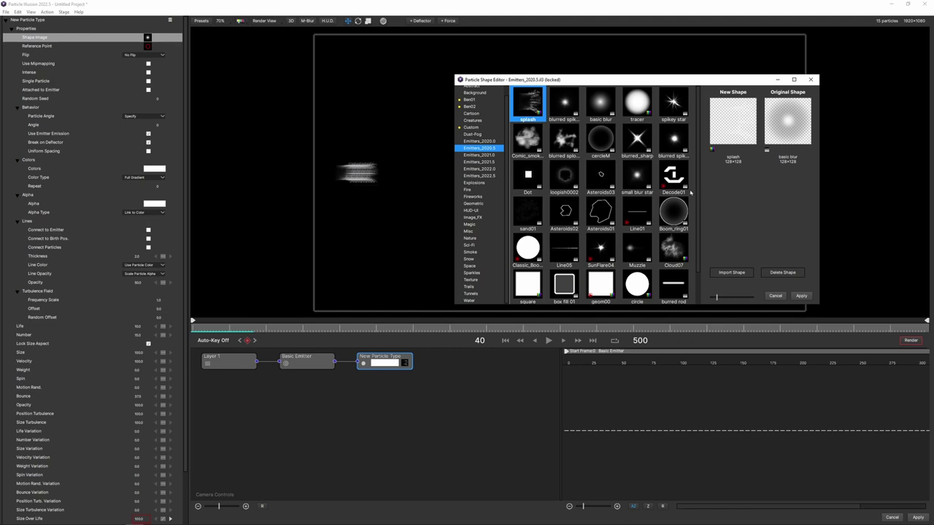
click(479, 155)
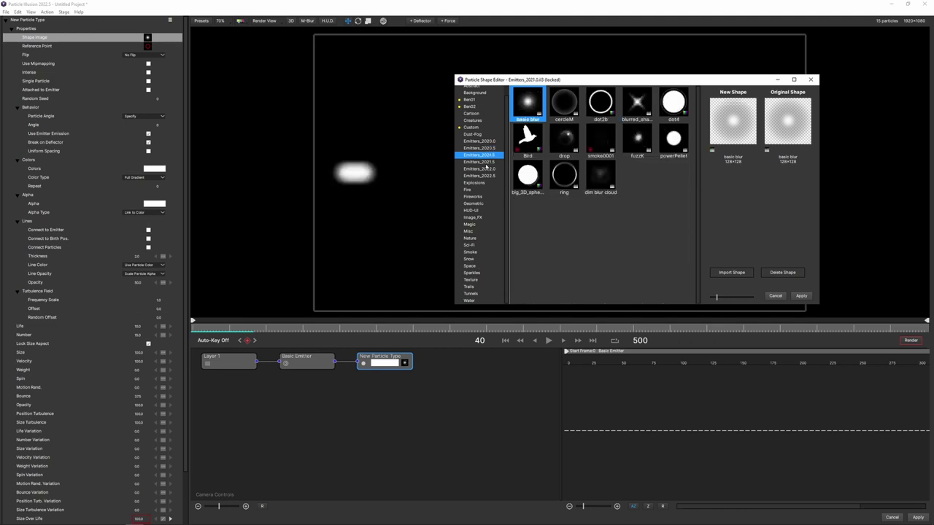
click(482, 162)
click(476, 191)
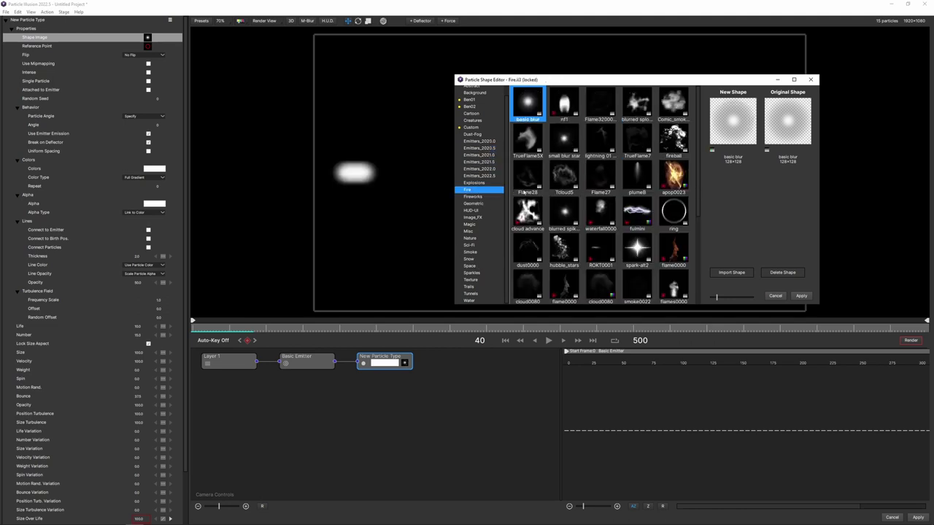
- Choose the 'saber' shape from the Fireworks set and apply it
drag(695, 144, 699, 244)
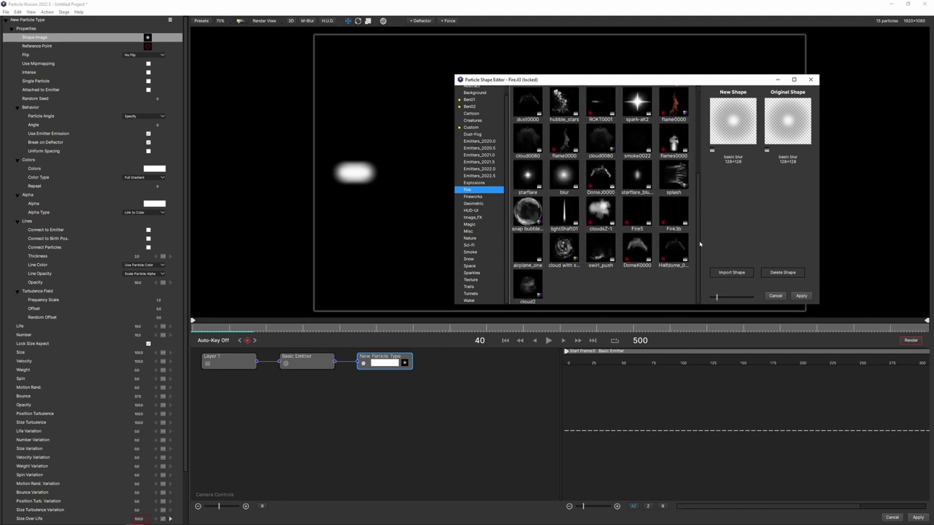
click(472, 203)
scroll(683, 253, down, 5)
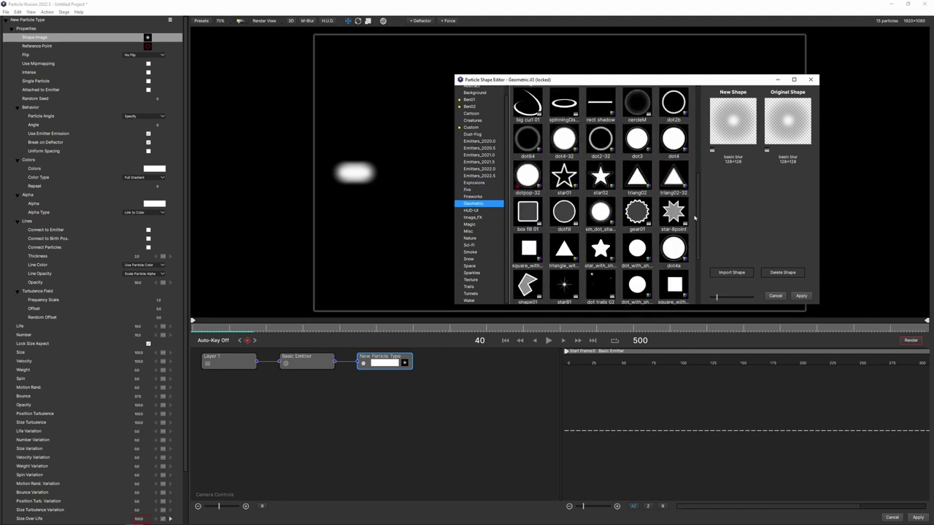
scroll(685, 262, down, 1)
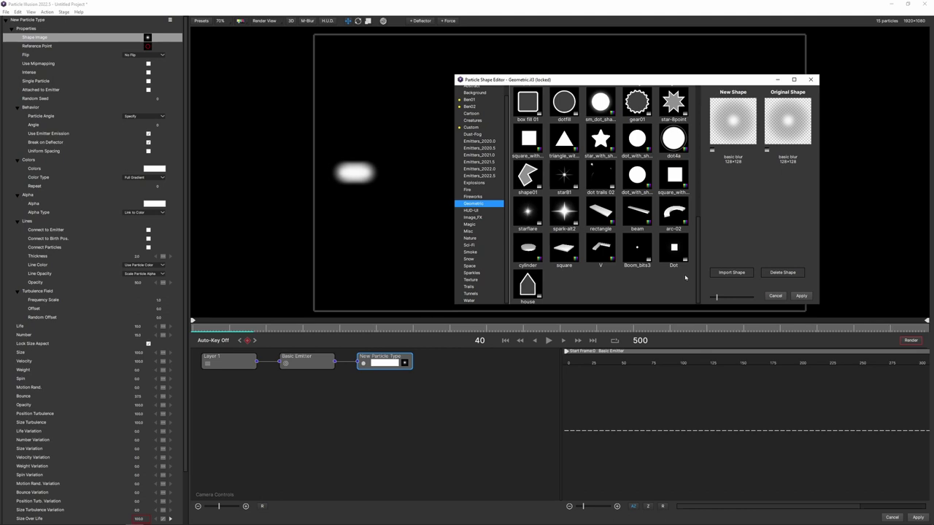
click(476, 196)
click(673, 138)
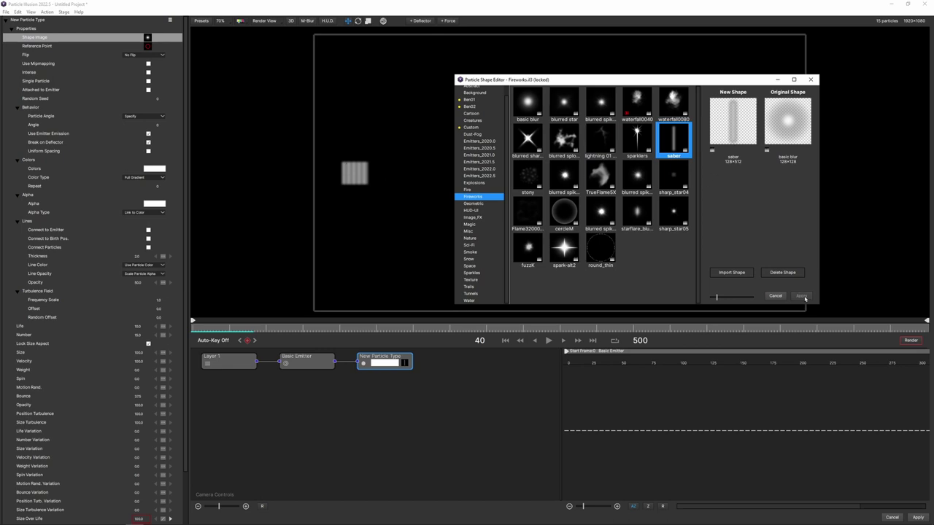
click(801, 296)
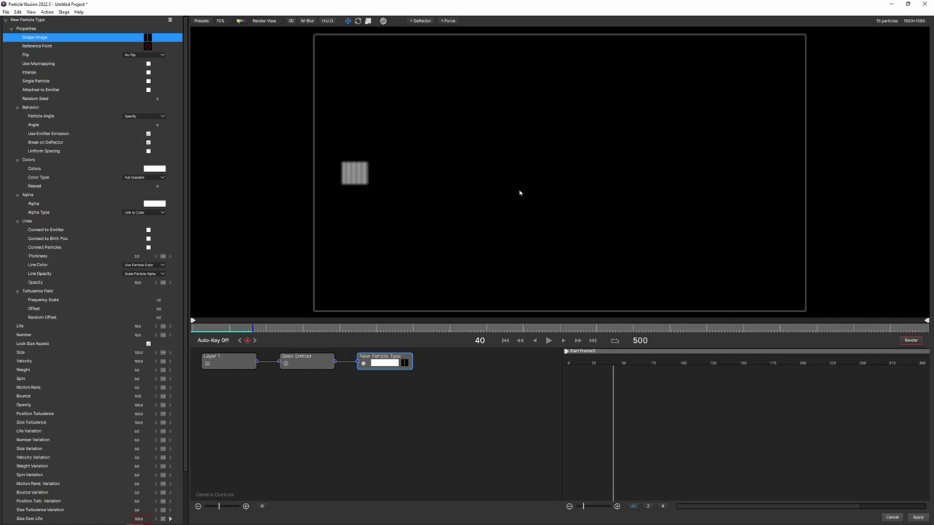
- Unlock size aspect and raise Size Y so particles become tall streaks
click(295, 301)
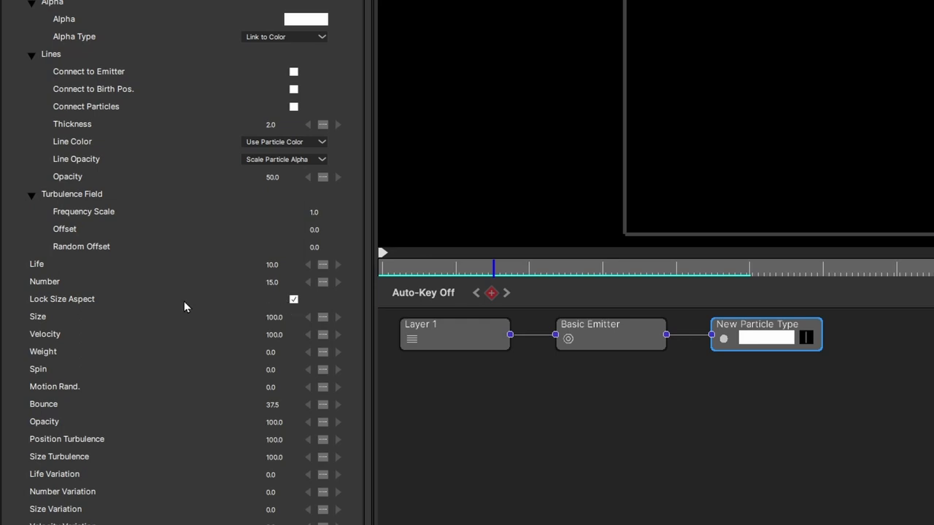
click(293, 299)
click(294, 301)
drag(292, 187, 891, 211)
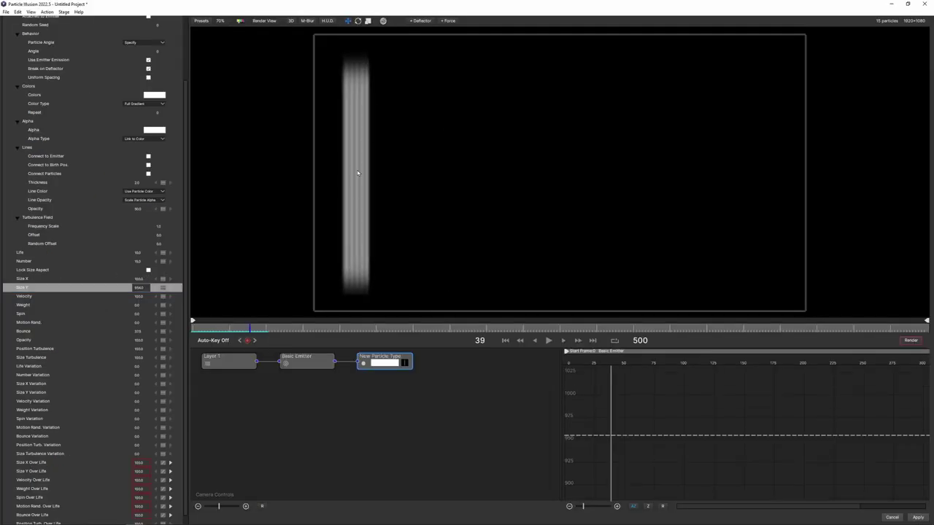
key(space)
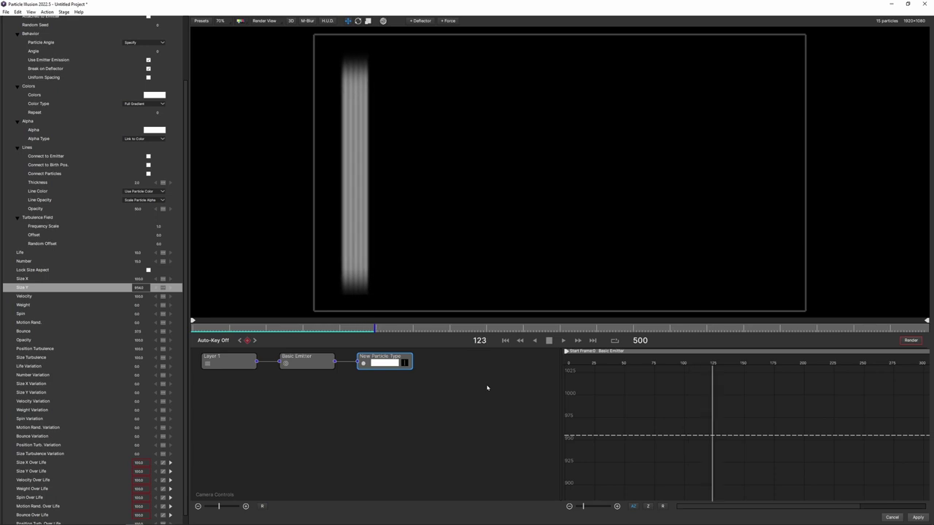
key(space)
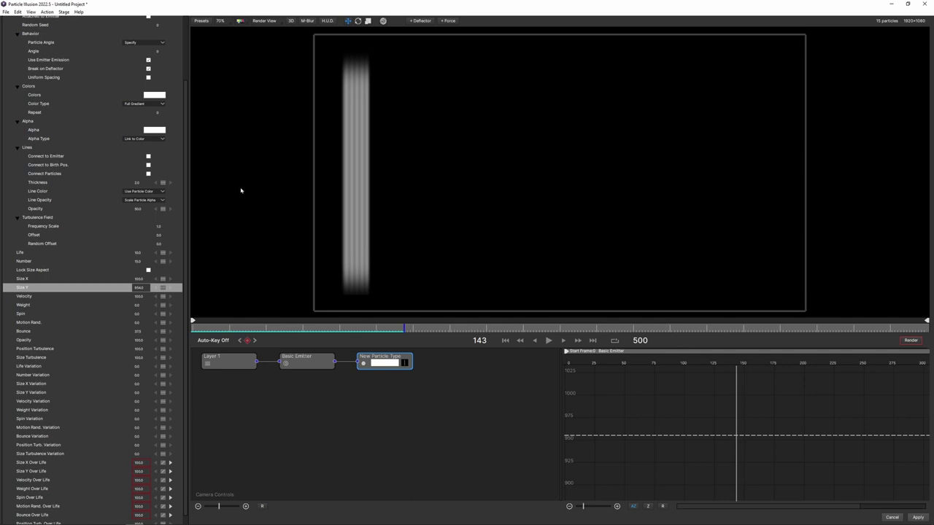
- Try a higher velocity, undo it, and raise particle life to about 60
mouse_move(138, 296)
mouse_down()
mouse_move(548, 296)
mouse_move(612, 304)
mouse_move(390, 166)
mouse_up()
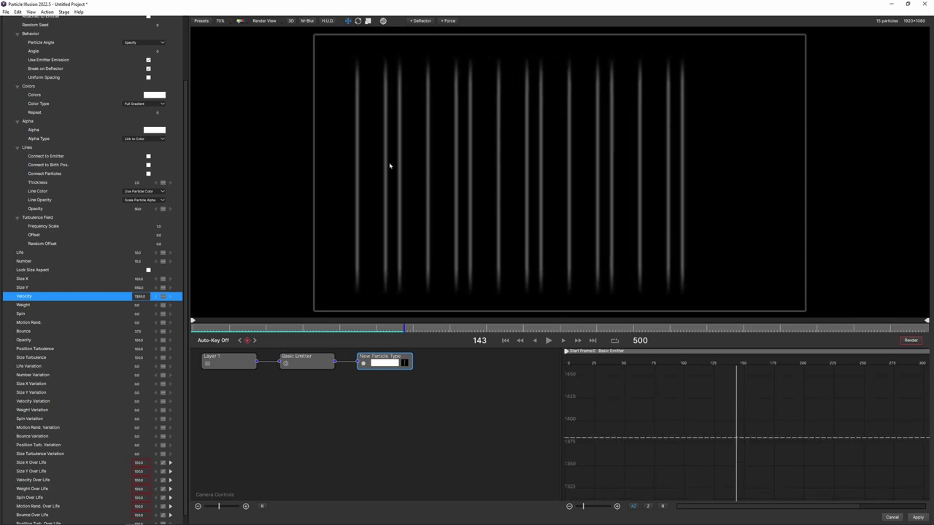
mouse_move(236, 322)
mouse_down()
mouse_move(202, 329)
mouse_move(437, 334)
mouse_move(426, 323)
mouse_up()
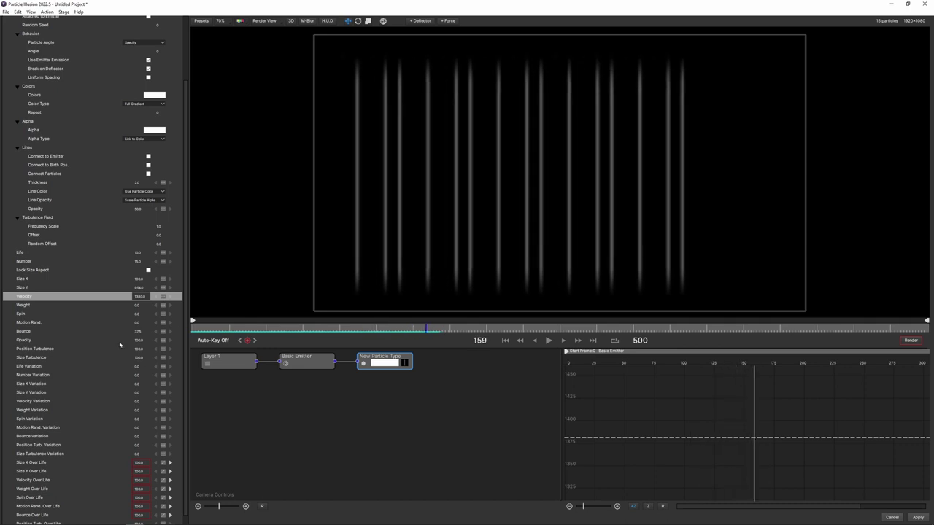
key(ctrl+z)
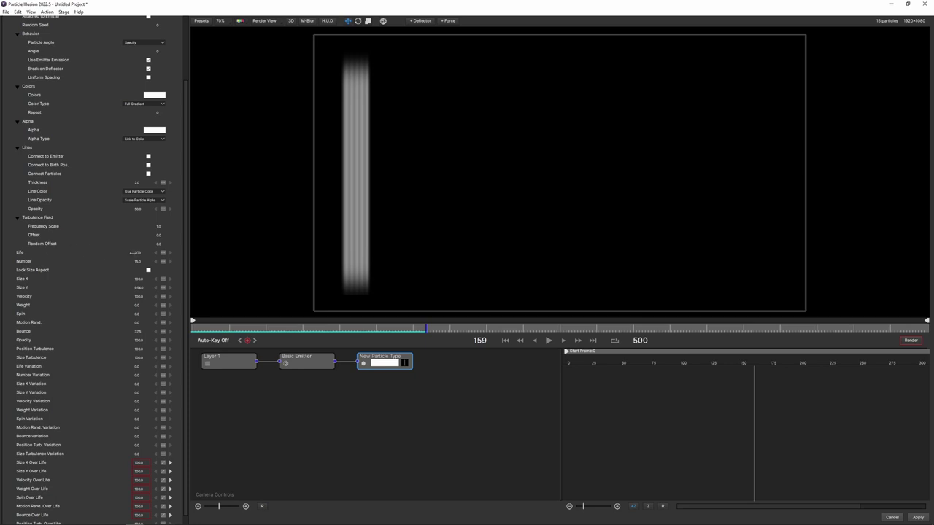
mouse_move(144, 254)
mouse_down()
mouse_move(174, 258)
mouse_move(141, 254)
mouse_up()
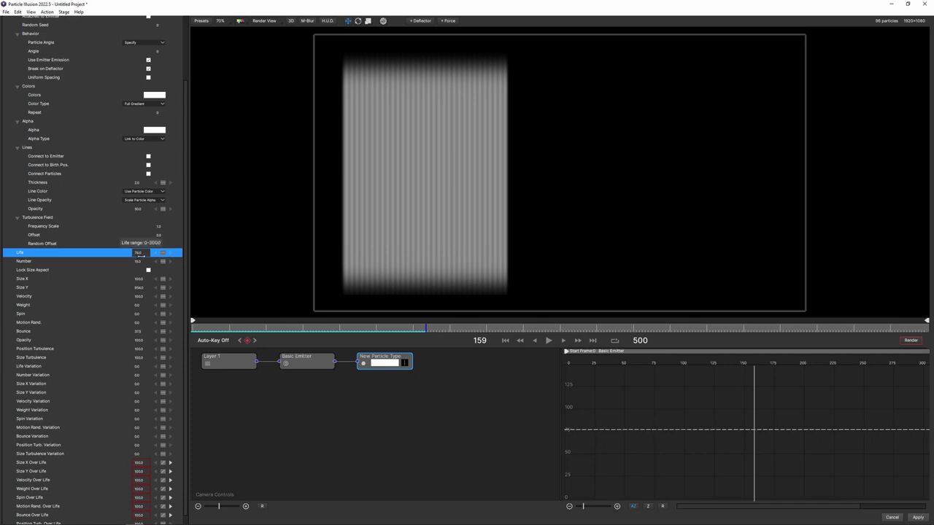
key(space)
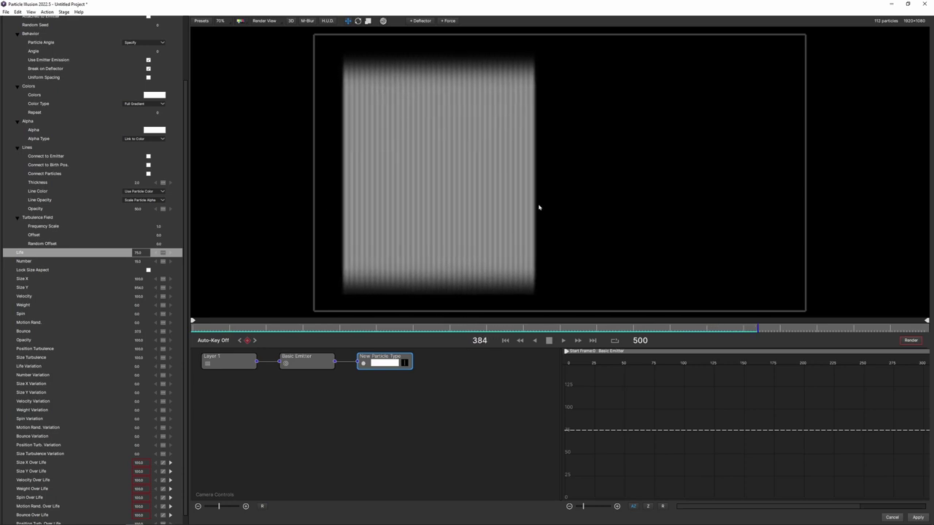
key(space)
- Raise the particle Velocity to 1000 so streaks spread across the frame
drag(144, 297, 663, 204)
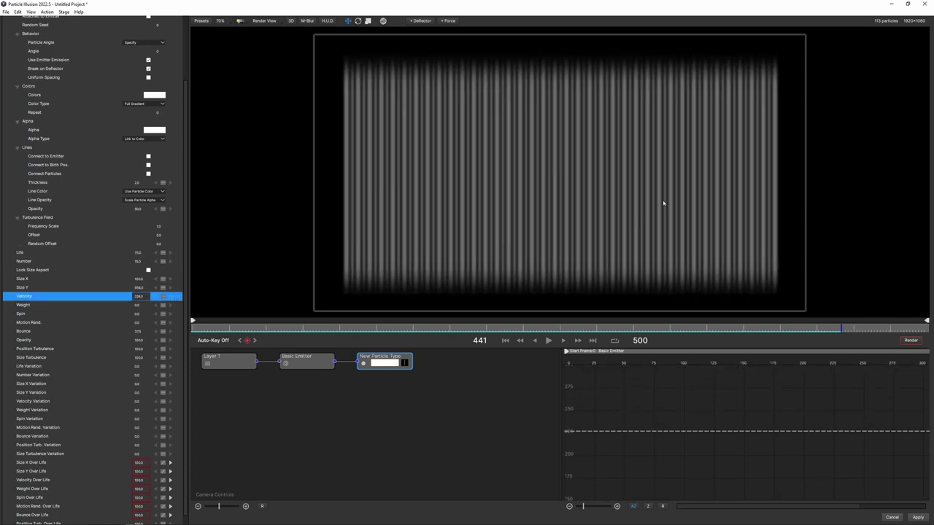
key(space)
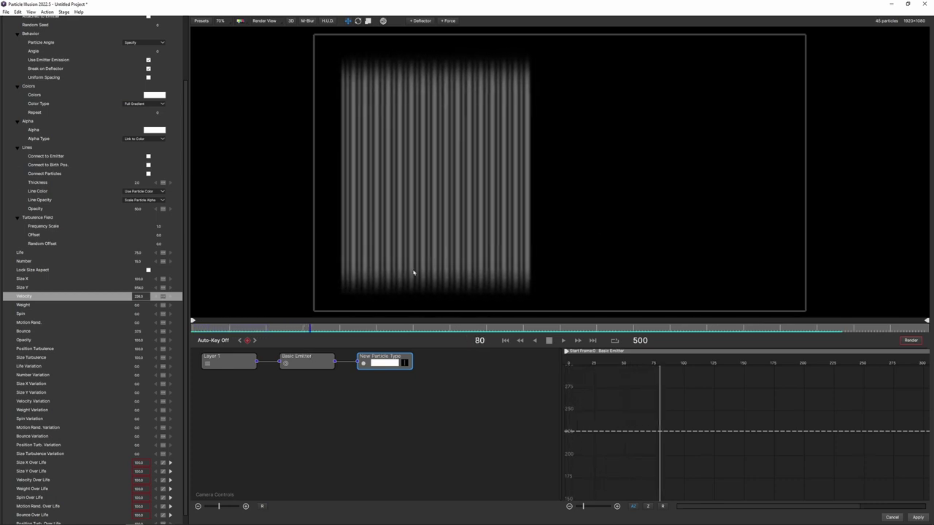
click(139, 297)
drag(139, 297, 217, 302)
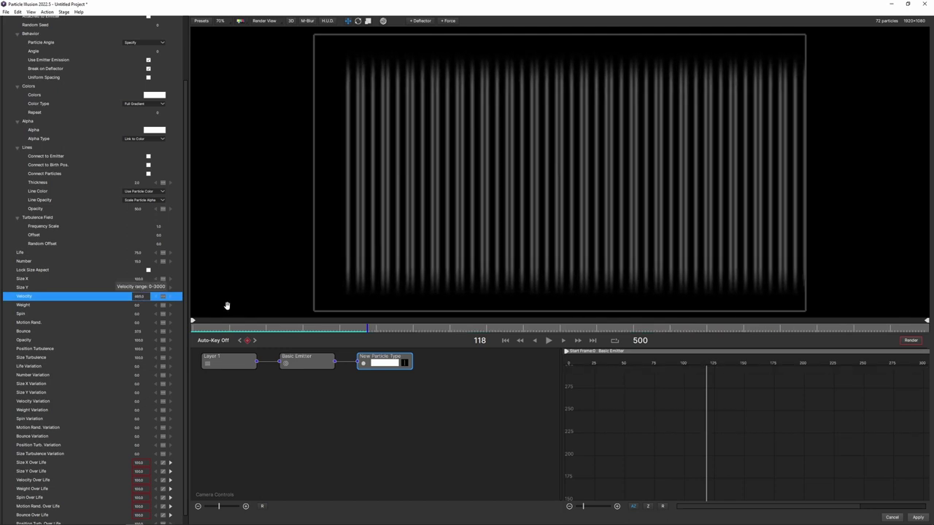
key(Home)
key(space)
double_click(150, 296)
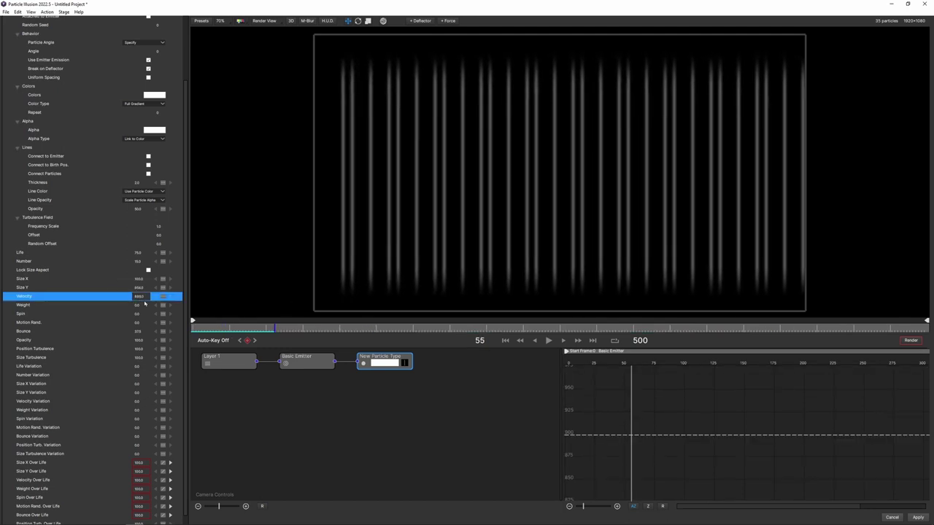
text(1000)
key(Return)
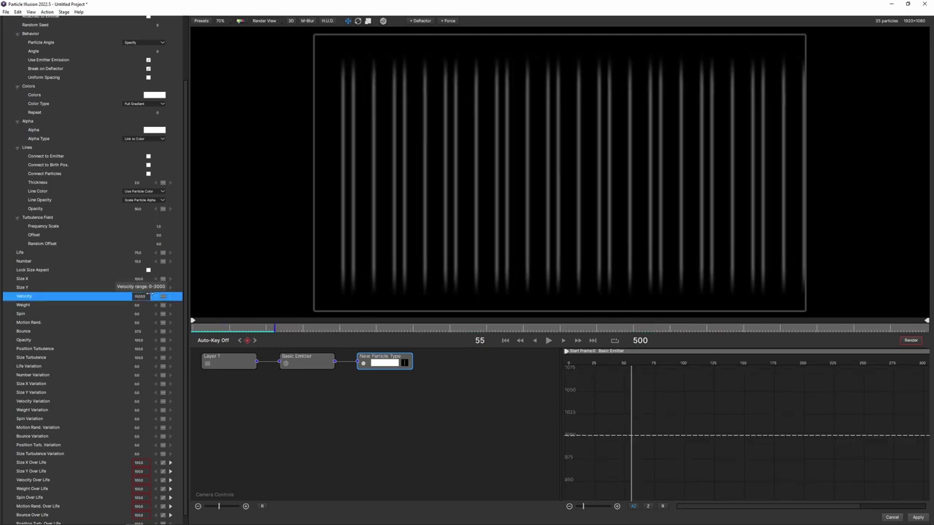
- Shorten particle Life to 172 and widen the streaks via Size X
drag(139, 254, 114, 258)
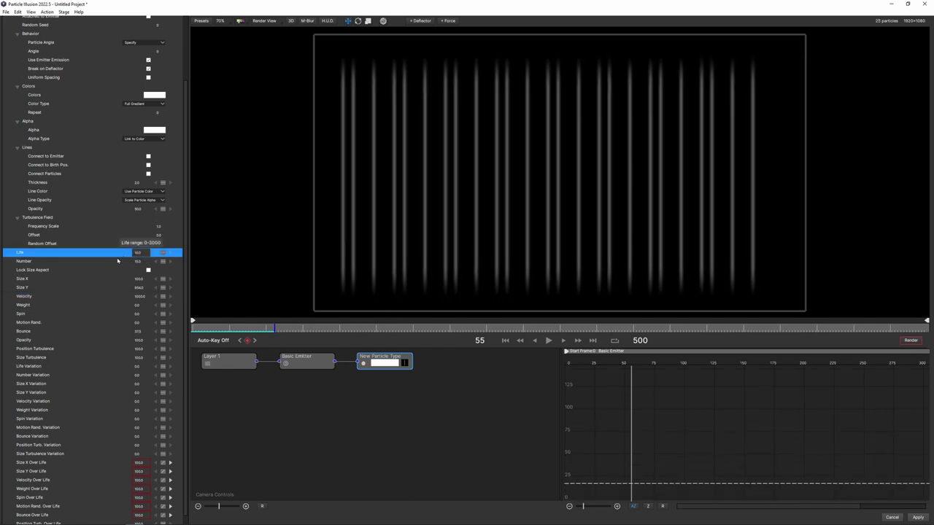
key(space)
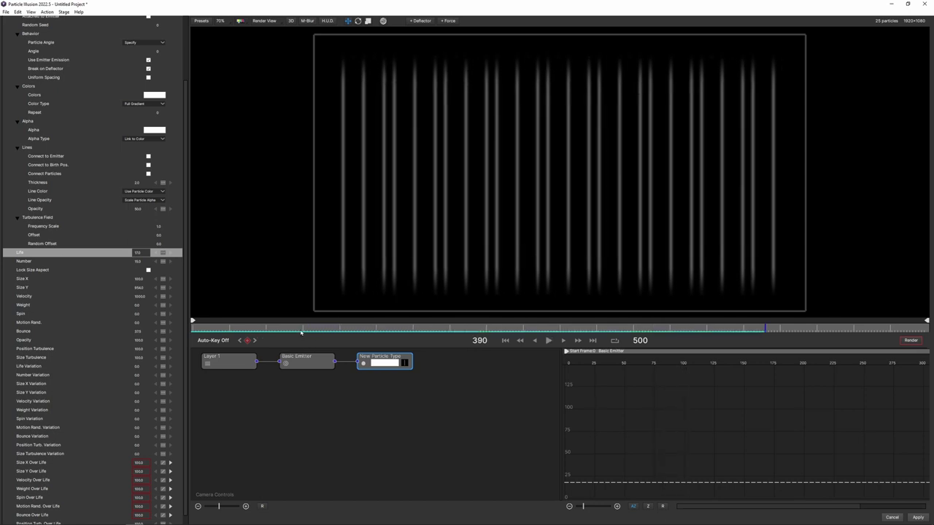
mouse_move(145, 278)
mouse_down()
mouse_move(252, 277)
mouse_move(177, 287)
mouse_up()
double_click(139, 278)
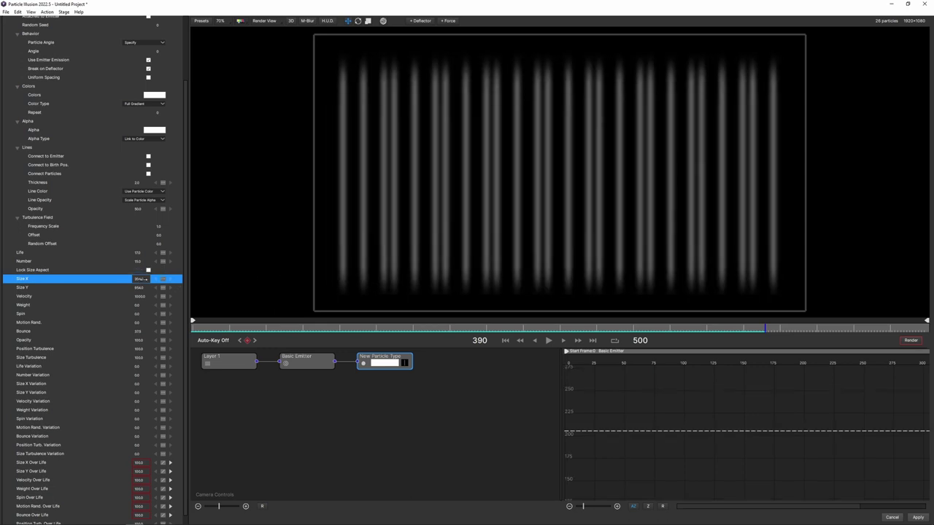
- Commit Size X at 200 and raise Number to 43, previewing the broad bars
key(Return)
drag(207, 328, 253, 333)
drag(138, 261, 143, 262)
key(space)
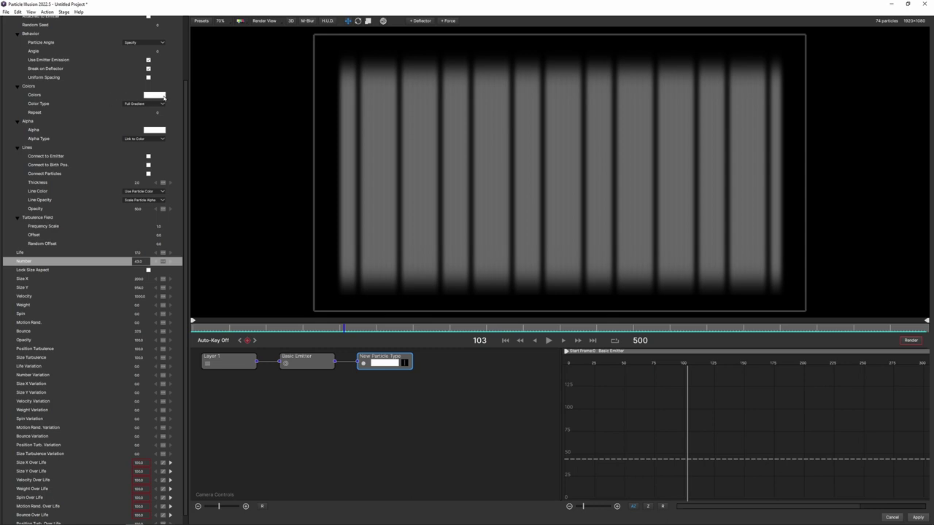
scroll(32, 50, up, 2)
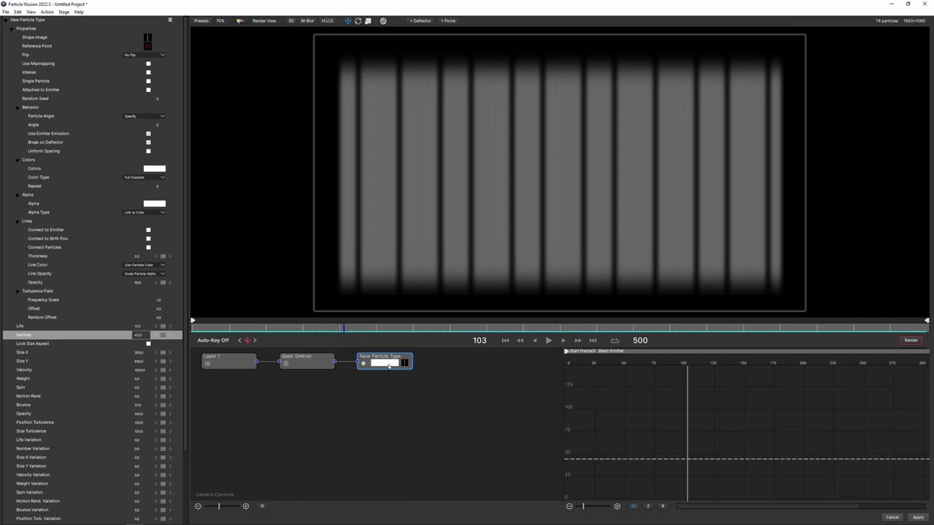
- Set the colour gradient's left stop to blue
click(388, 364)
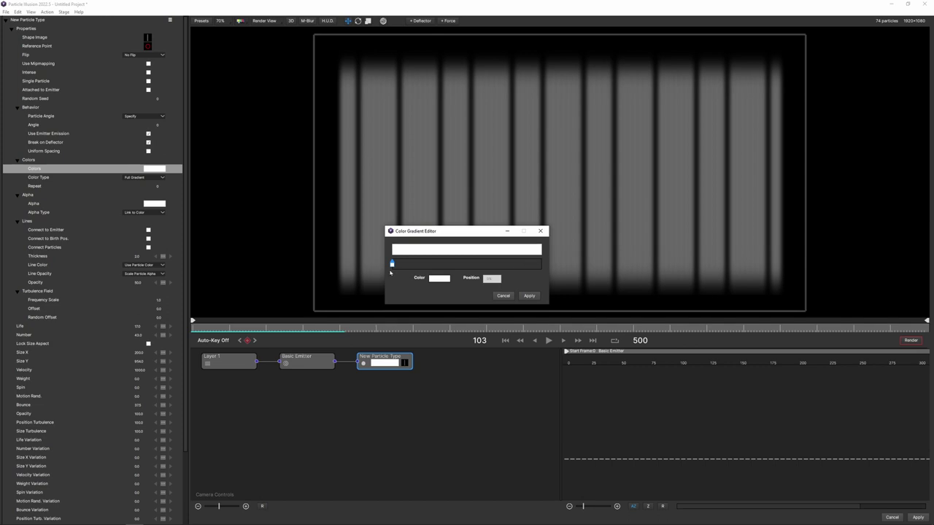
click(442, 283)
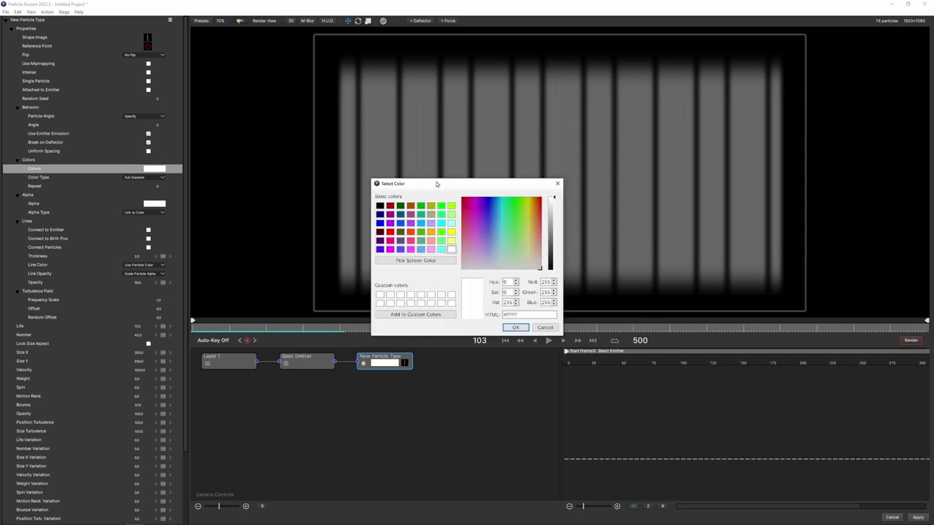
drag(438, 184, 404, 299)
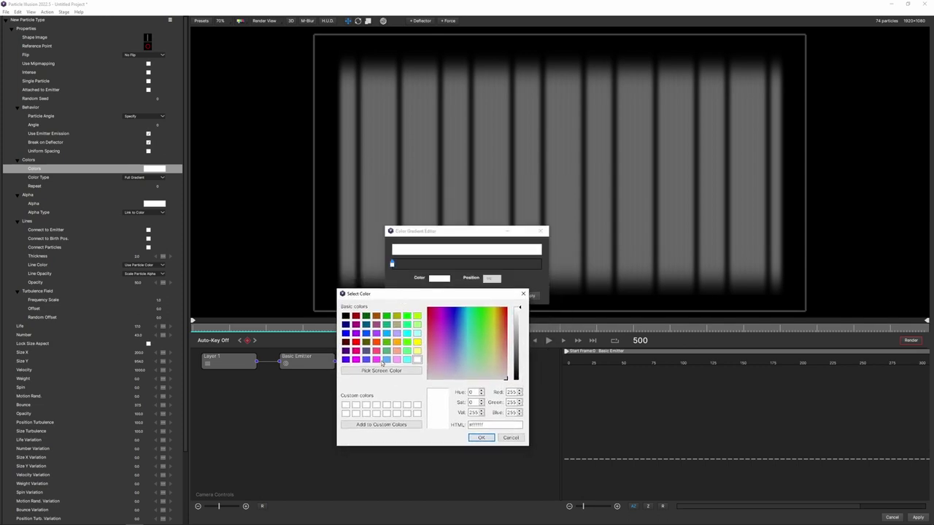
click(366, 333)
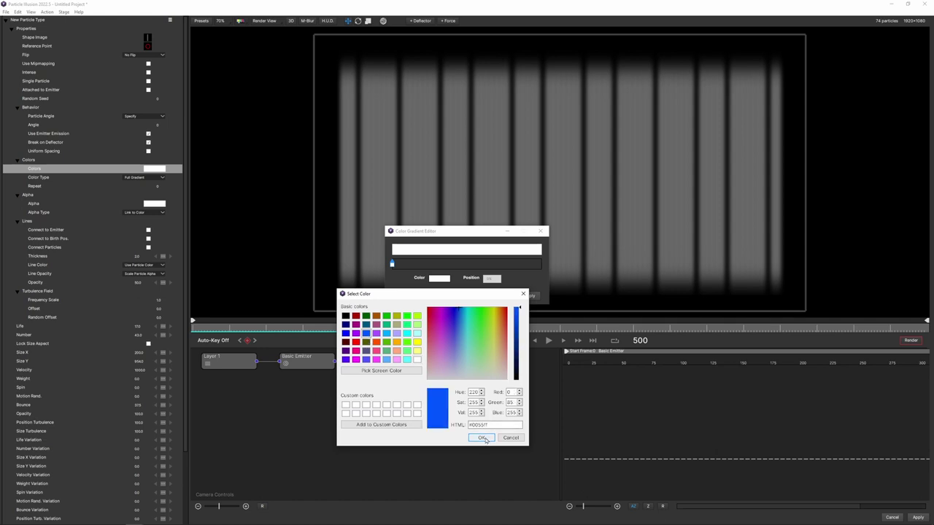
click(481, 437)
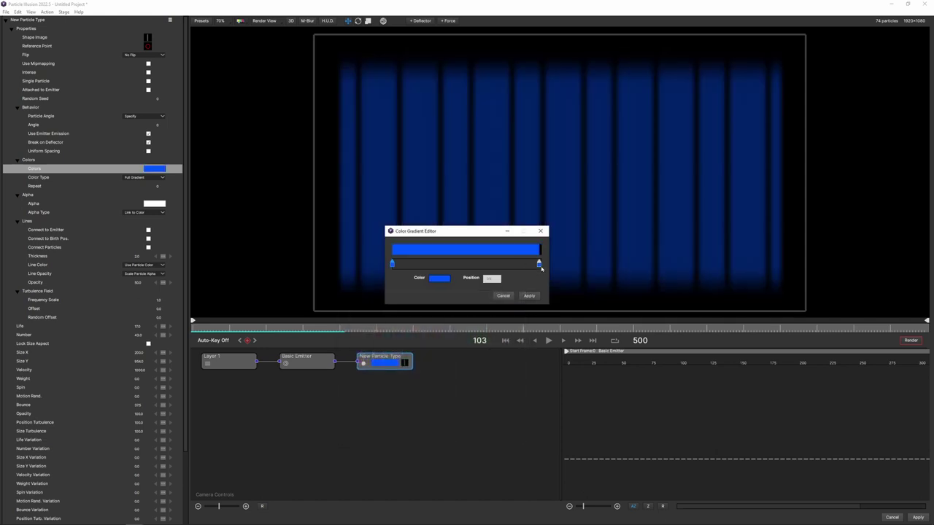
- Add an orange right stop, apply the gradient, and turn on Intense
click(539, 267)
double_click(540, 267)
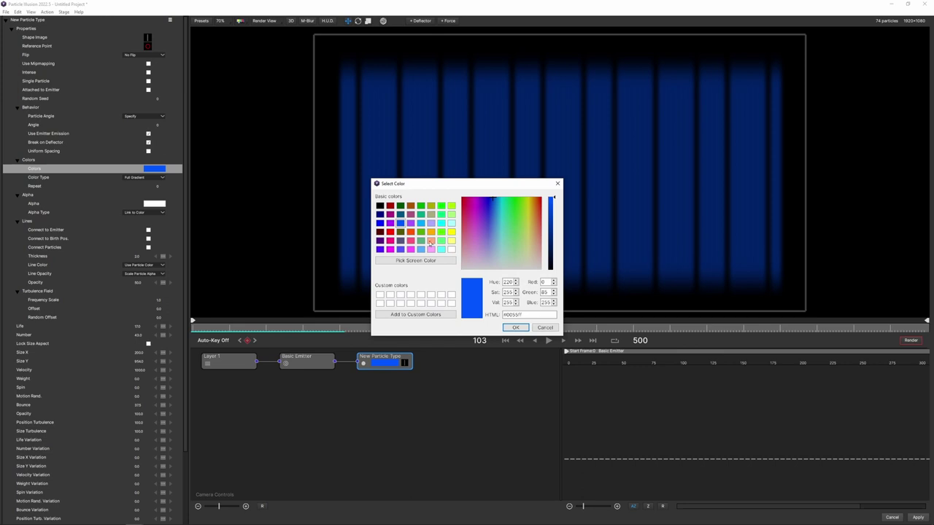
click(431, 235)
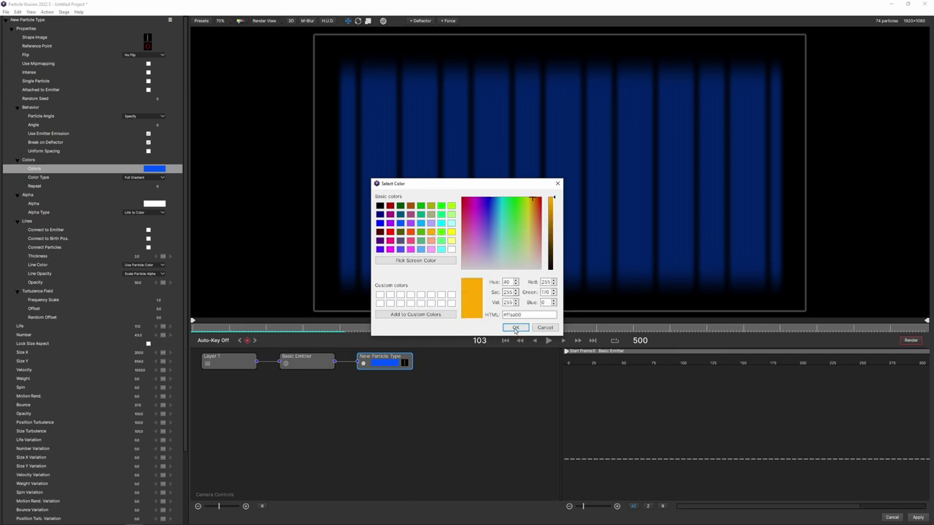
click(515, 326)
click(529, 297)
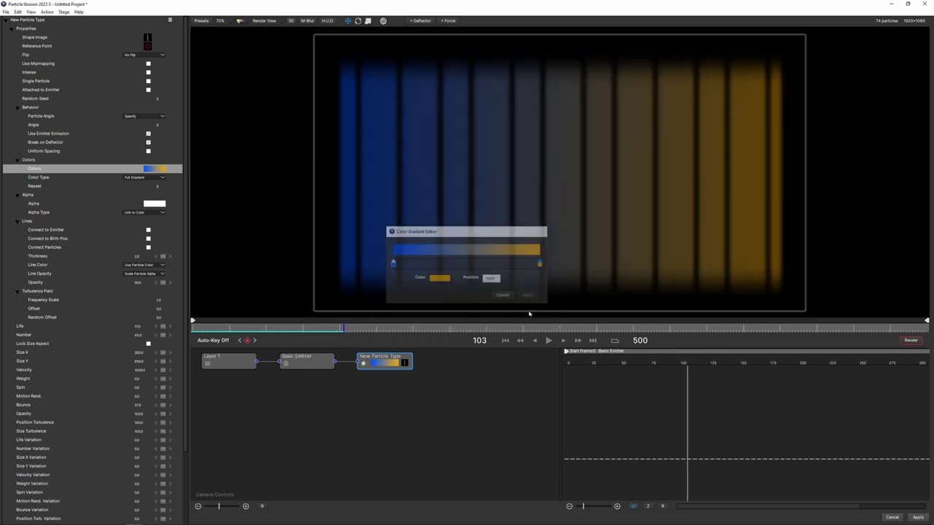
click(149, 72)
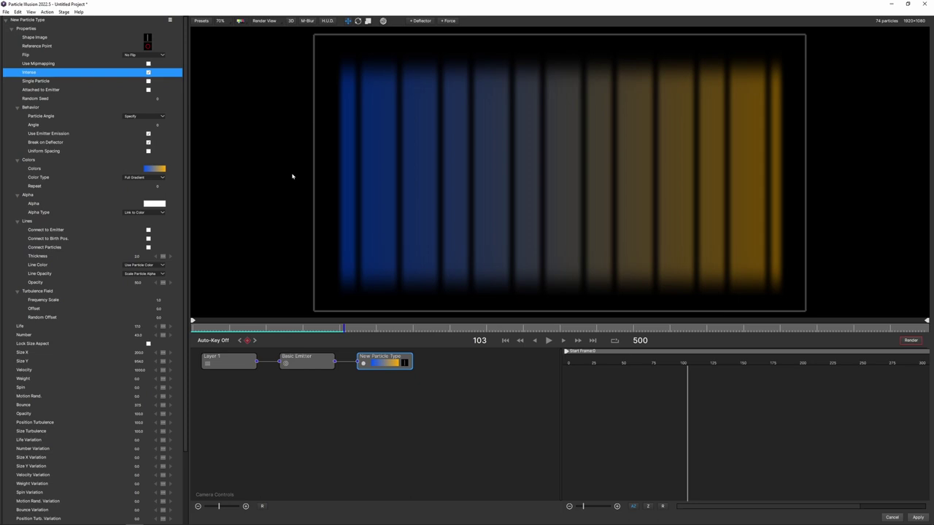
- Turn on Use Mipmapping and raise the particle Number from 43 to 85, previewing the result
click(149, 64)
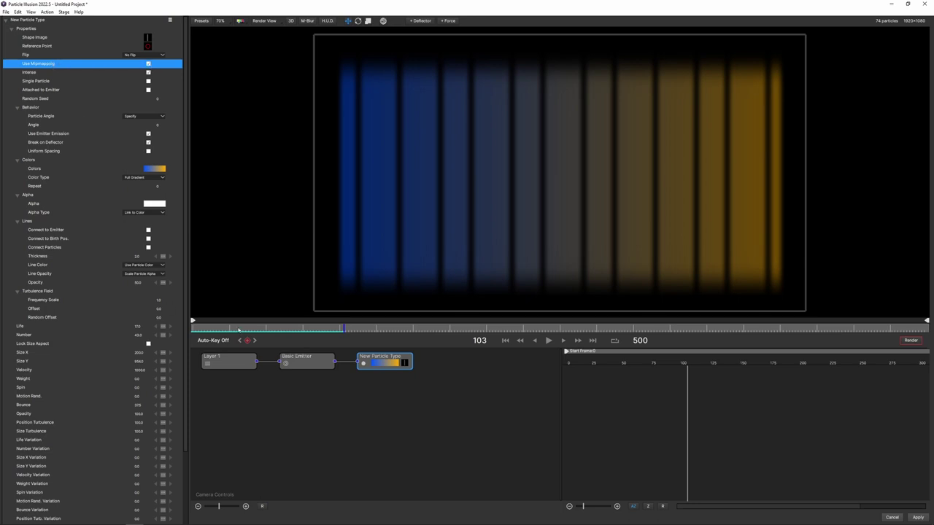
drag(297, 327, 329, 332)
drag(144, 335, 153, 337)
key(space)
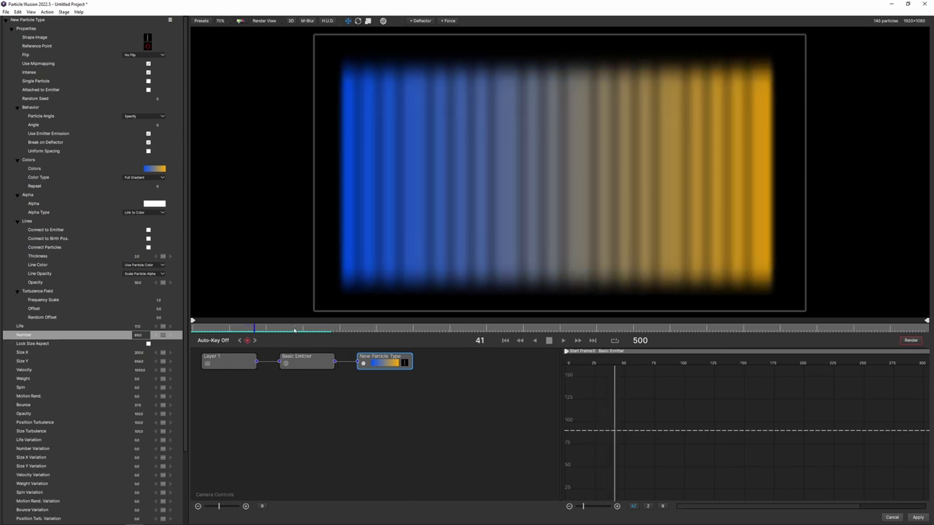
key(space)
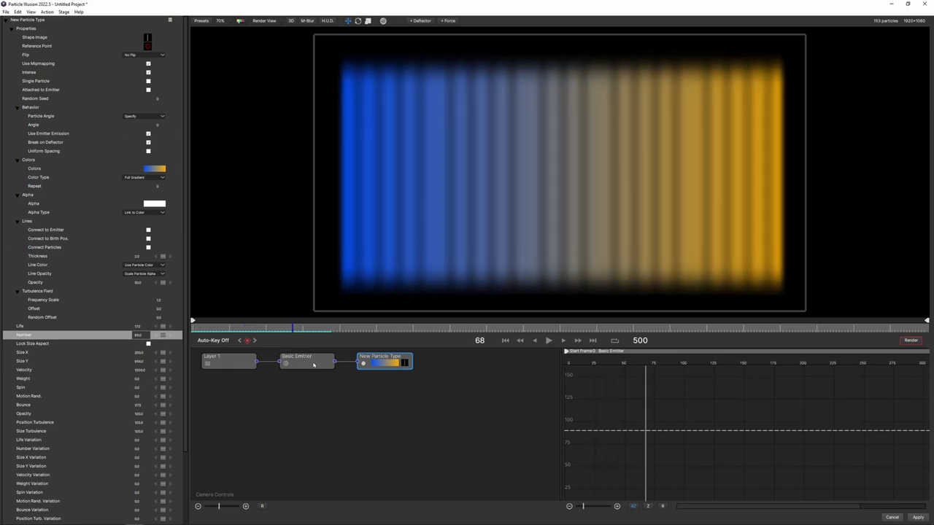
- Raise the Basic Emitter Opacity to about 85, then return to the New Particle Type settings
click(314, 364)
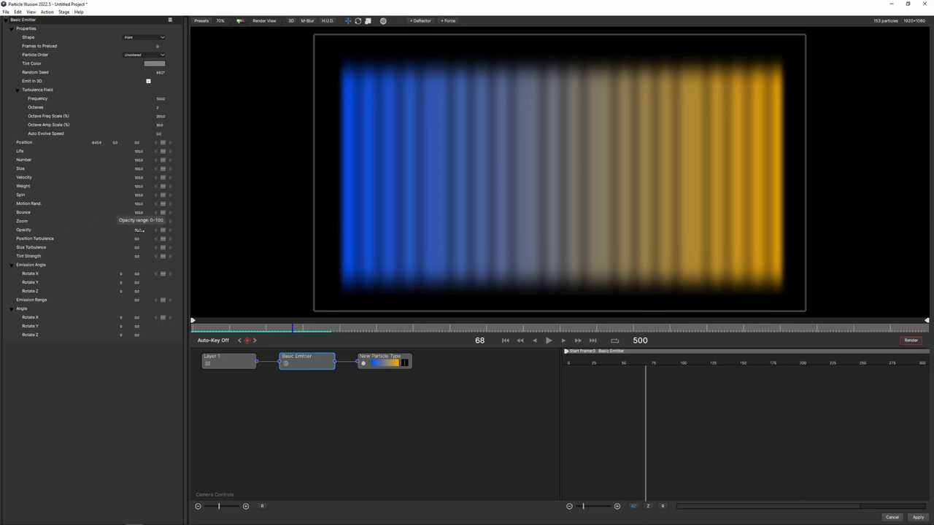
drag(139, 231, 325, 234)
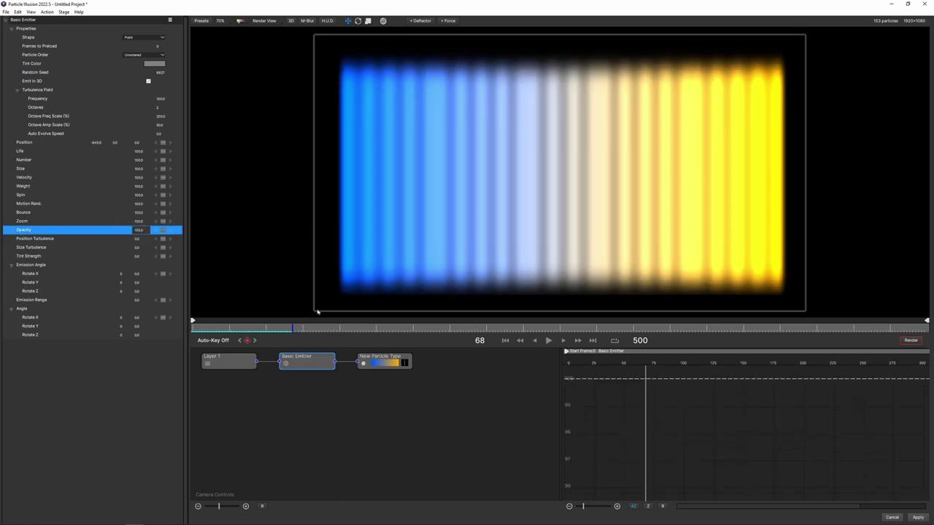
key(Return)
click(385, 362)
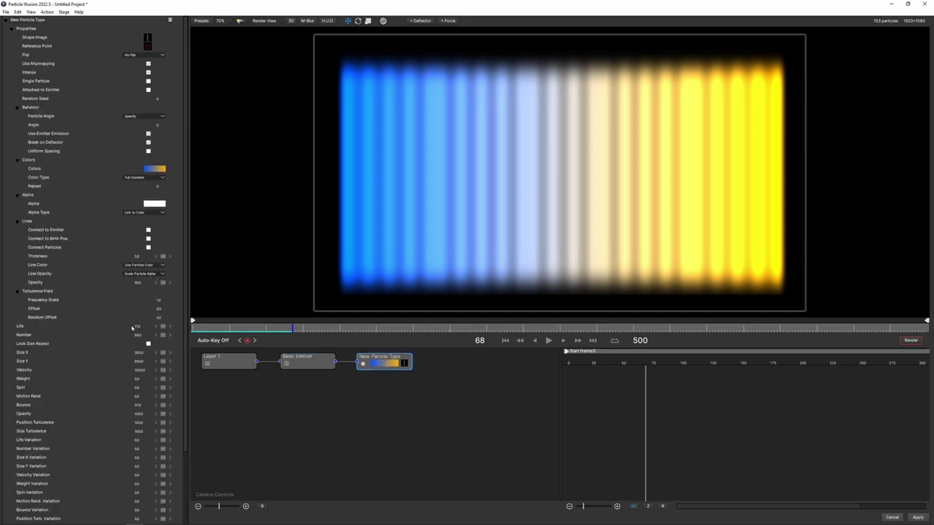
click(152, 207)
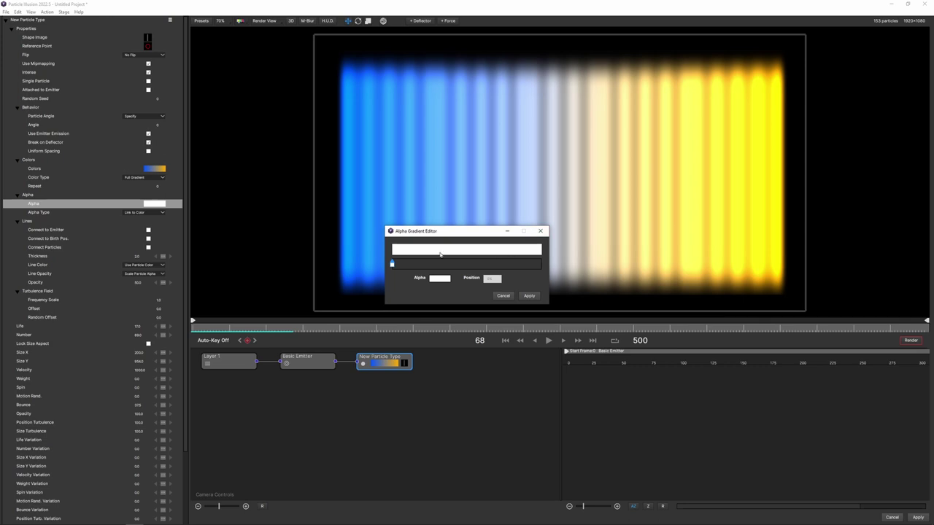
- Add middle and end alpha stops, set the end stop to 0%, and apply the gradient
click(470, 264)
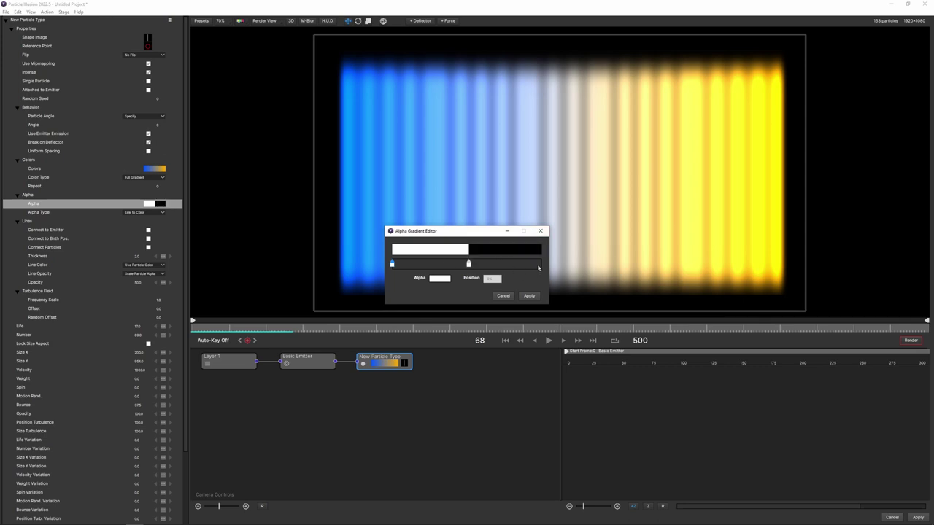
click(540, 265)
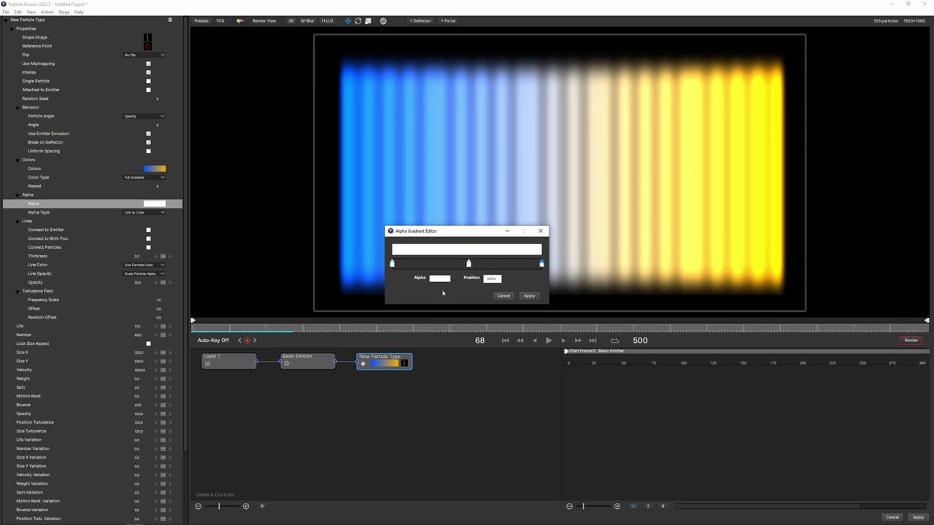
click(441, 279)
drag(507, 289, 455, 289)
click(578, 315)
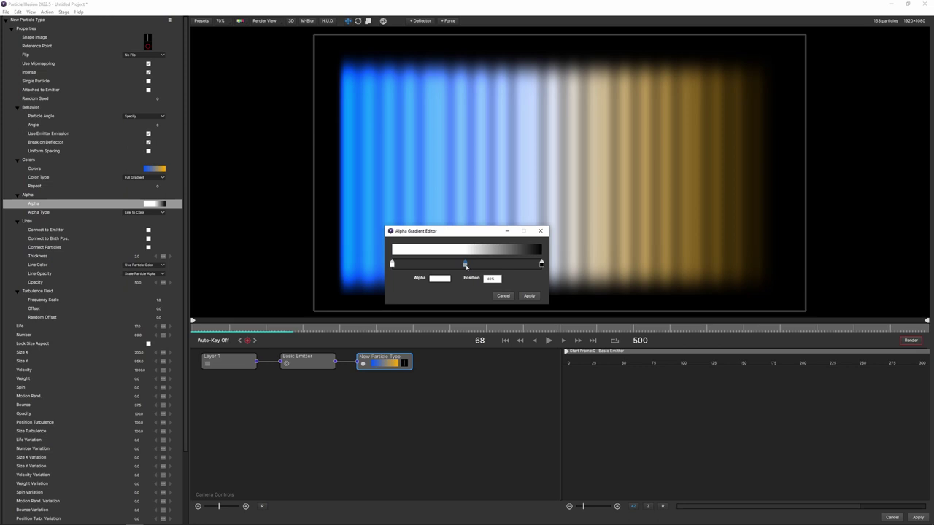
click(529, 296)
- Re-enter the particle Number value and play the particle animation
click(139, 335)
text(20)
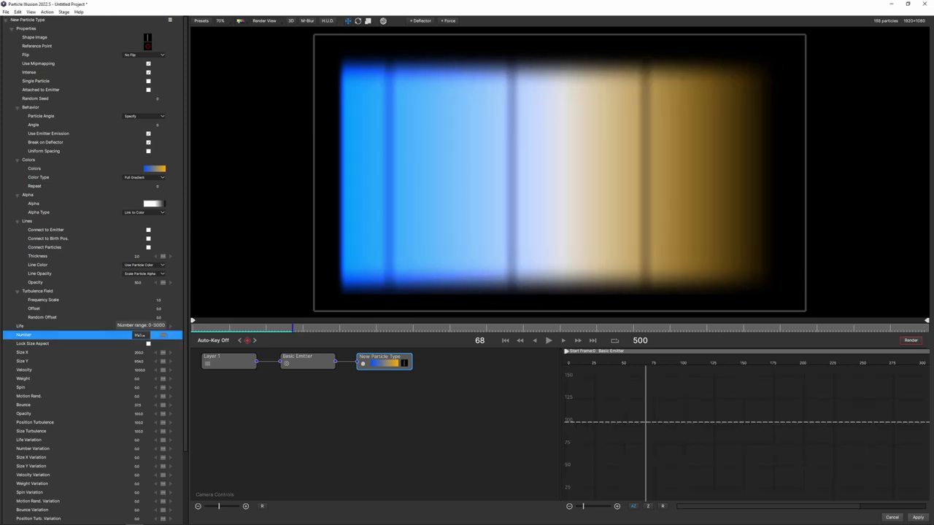
key(BackSpace)
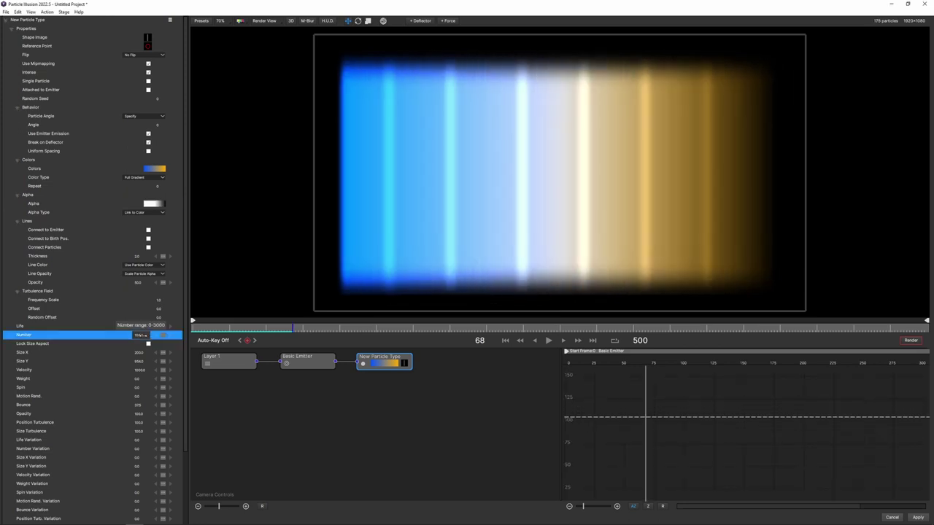
key(Return)
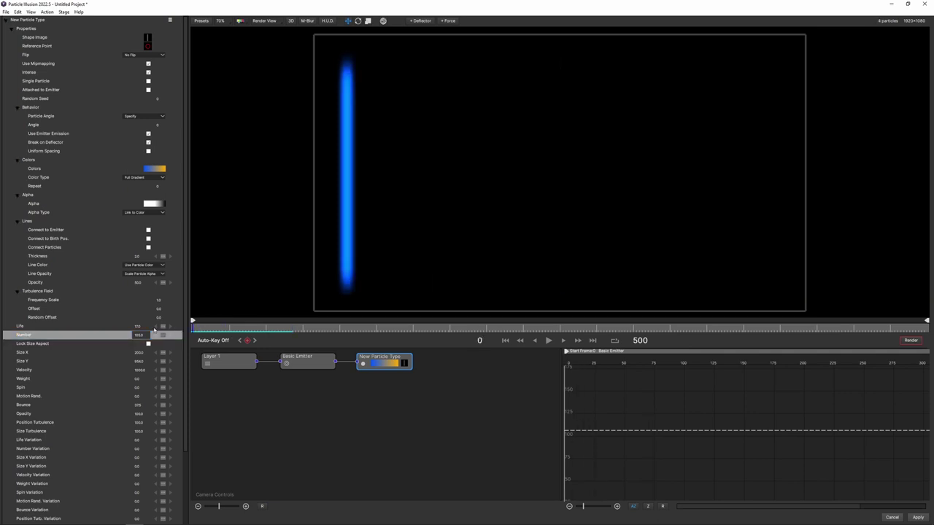
key(space)
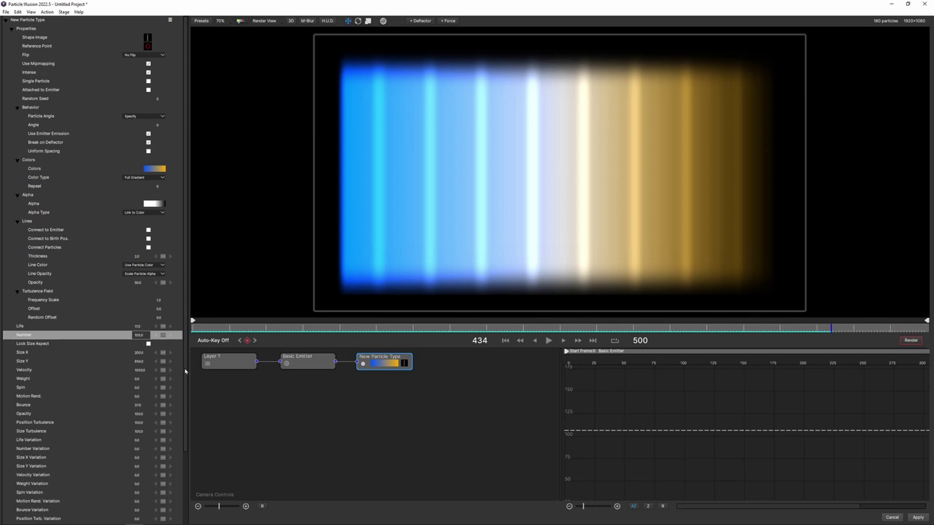
- Select Size Y Over Life, set the graph time marker to 0.50, and show its interpolation options
scroll(174, 437, down, 3)
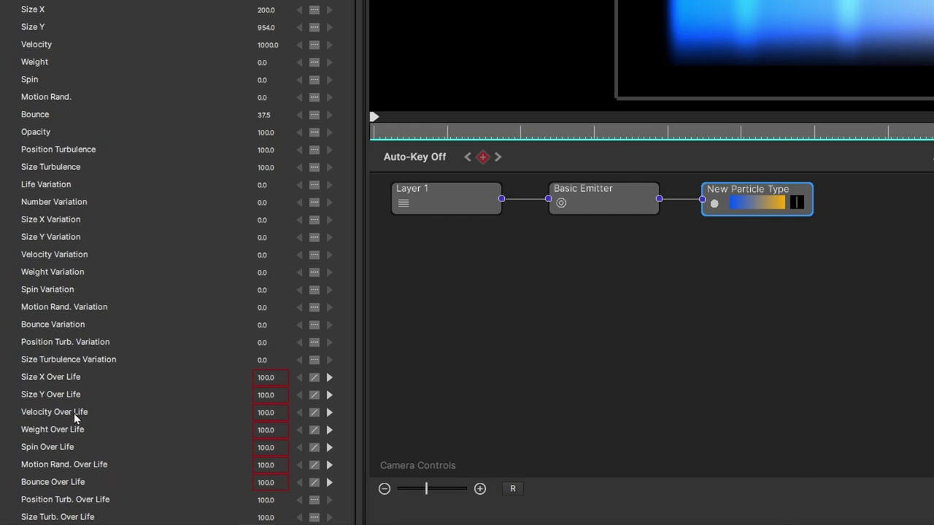
click(152, 400)
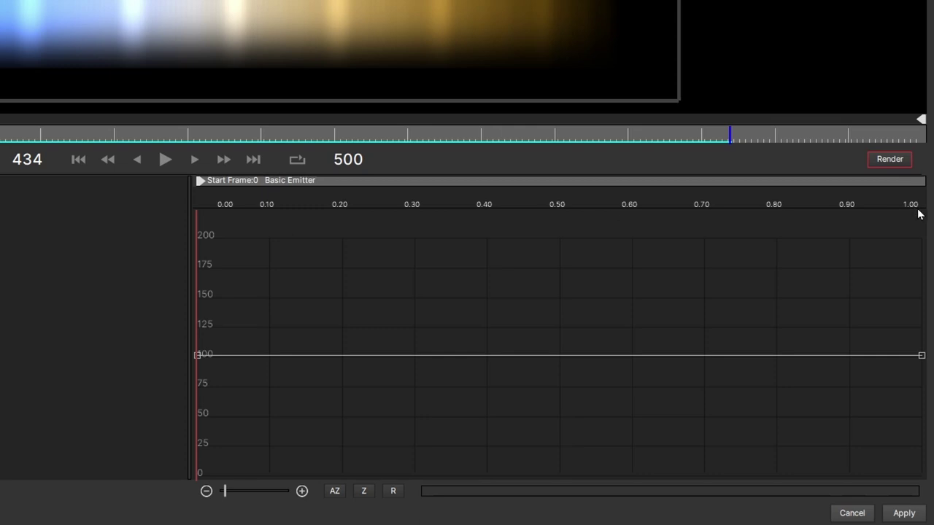
click(557, 208)
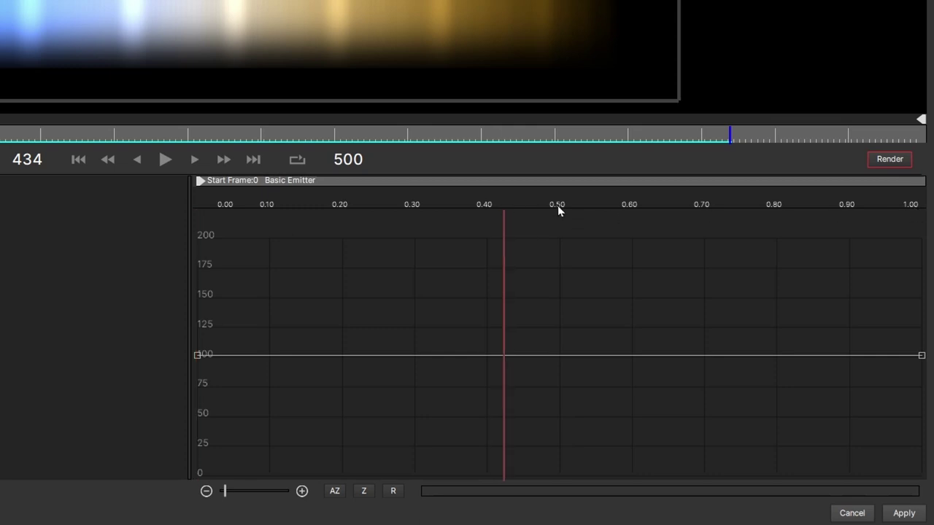
drag(556, 208, 554, 208)
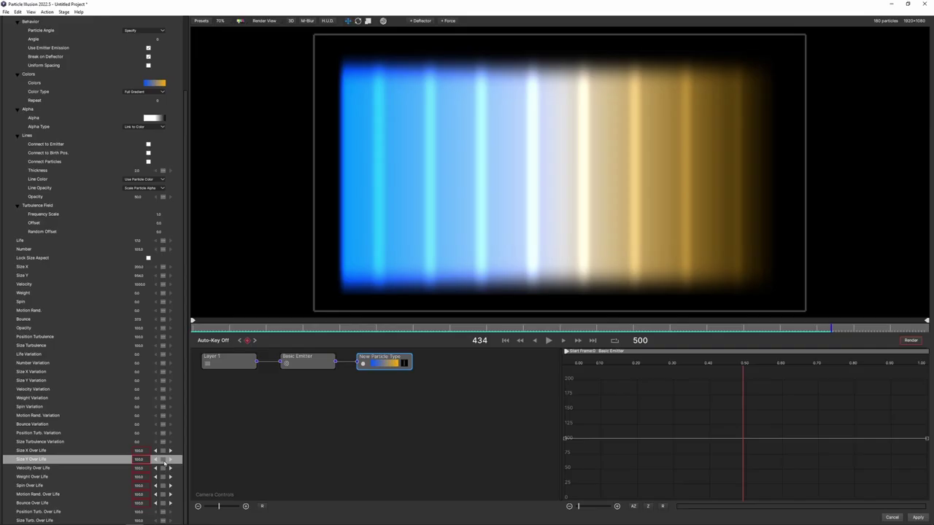
click(164, 462)
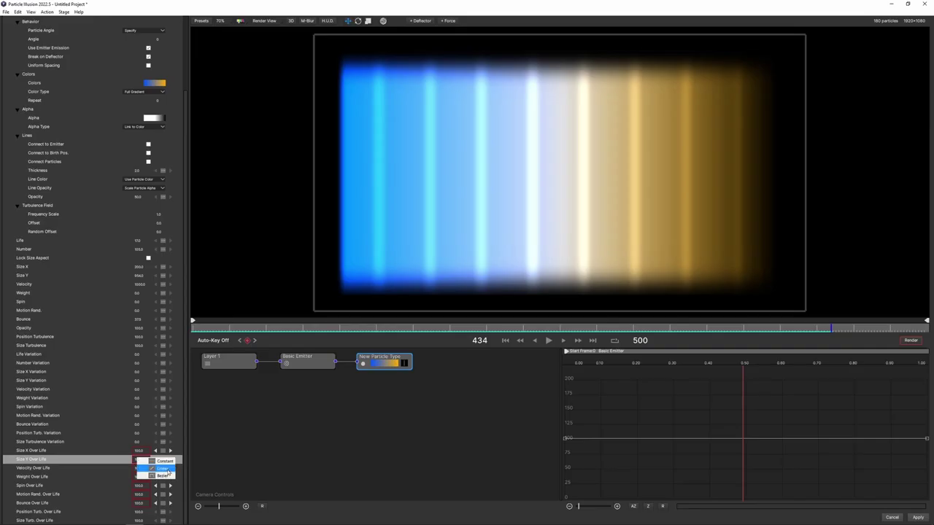
- Make Size Y Over Life a Bezier curve easing from 100 at mid-life to about 30
click(164, 475)
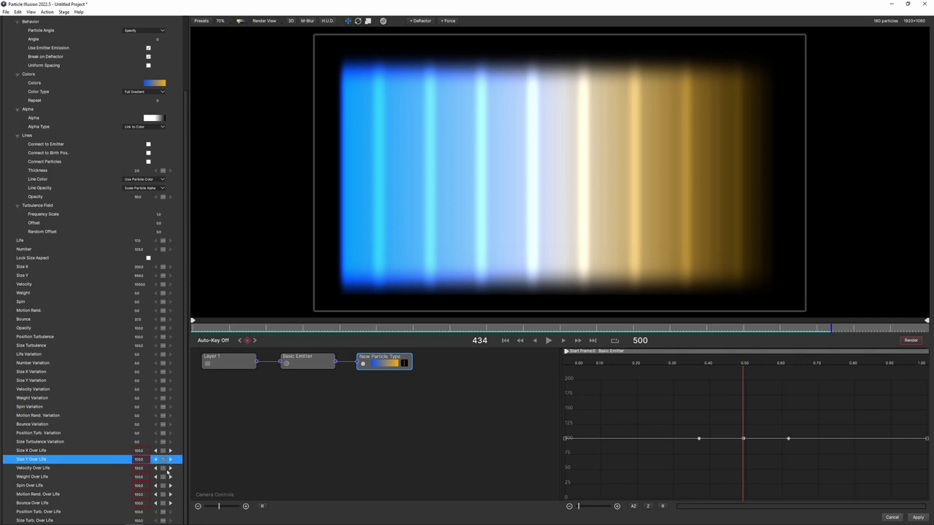
drag(926, 438, 930, 505)
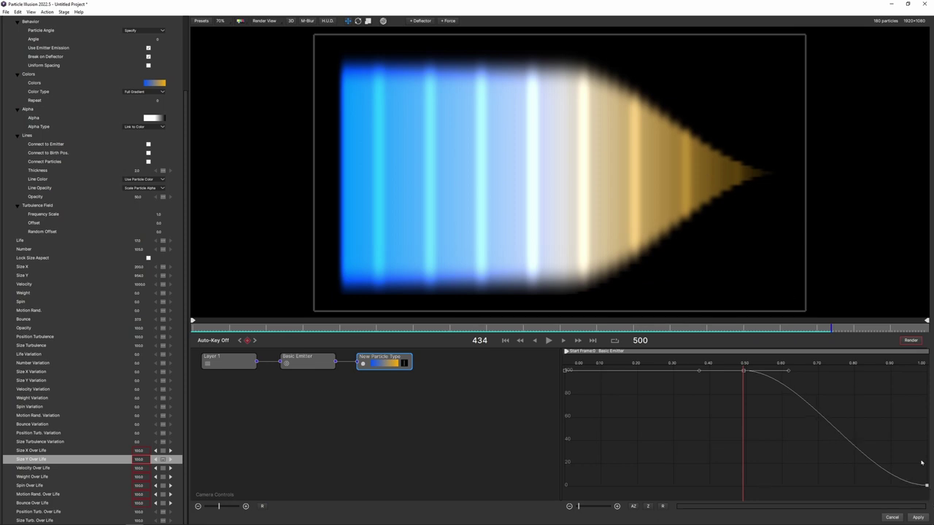
drag(925, 489, 929, 471)
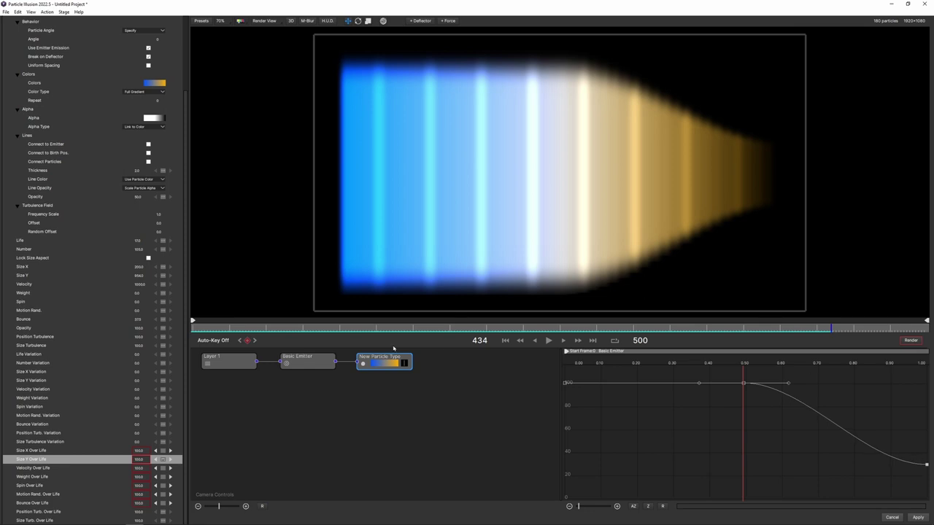
click(162, 461)
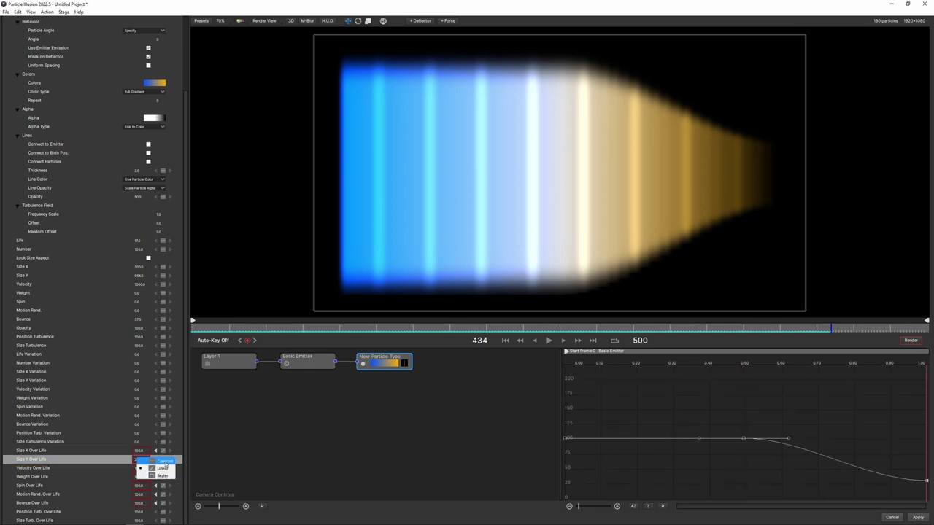
drag(901, 475, 899, 453)
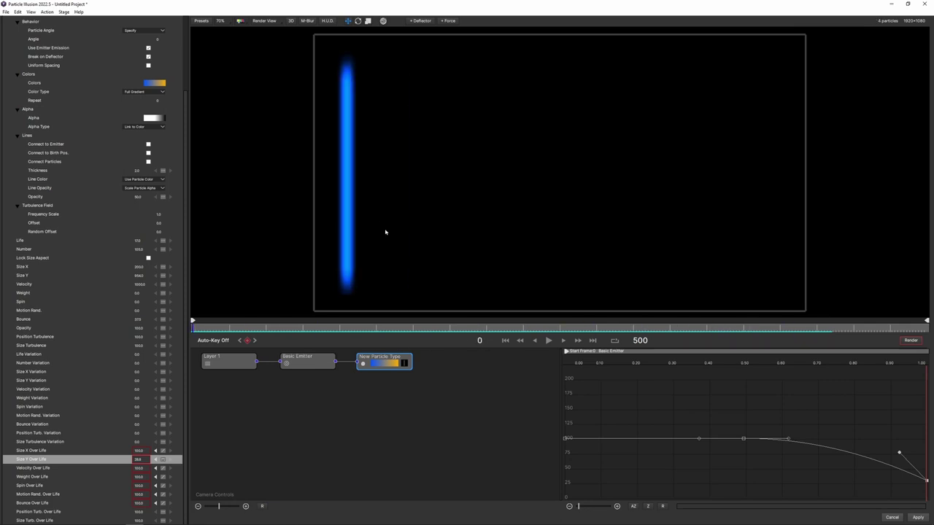
key(space)
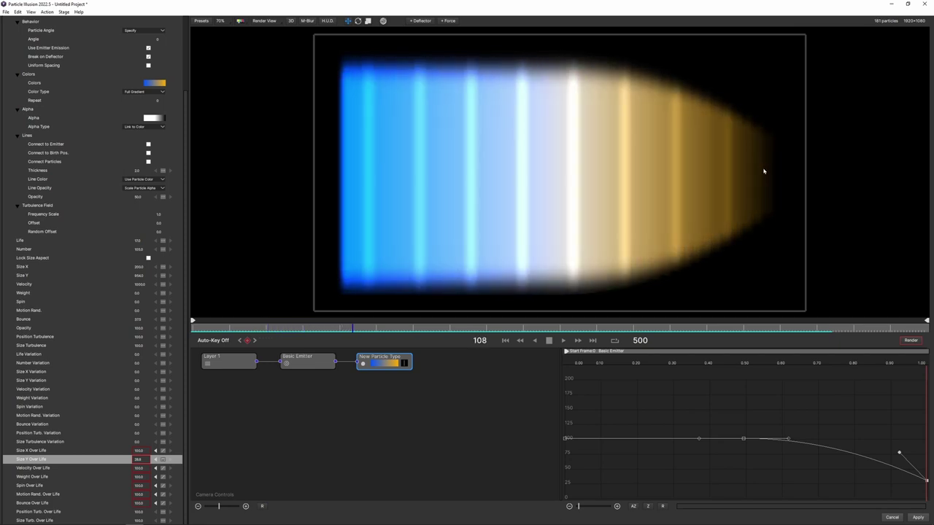
- Drag the Velocity Over Life curve's end point from 100 down to 0 and replay
key(space)
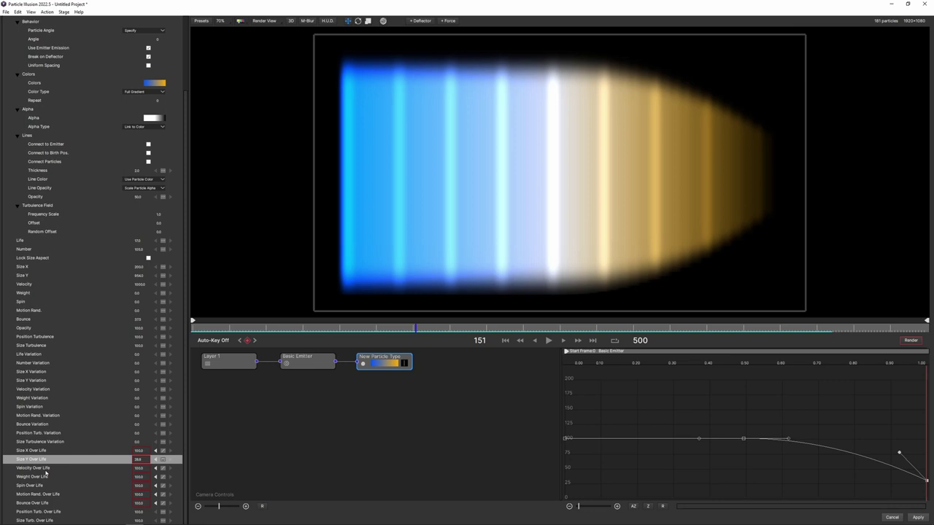
click(40, 469)
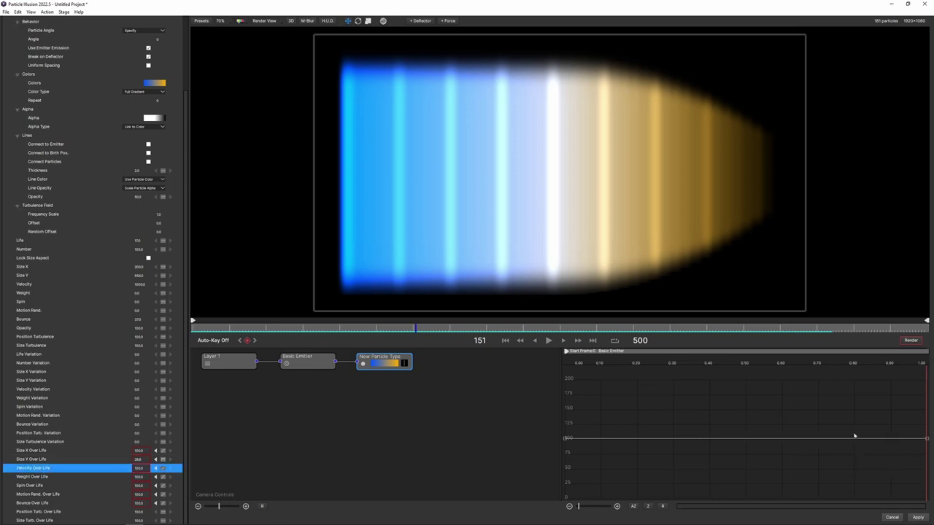
click(927, 438)
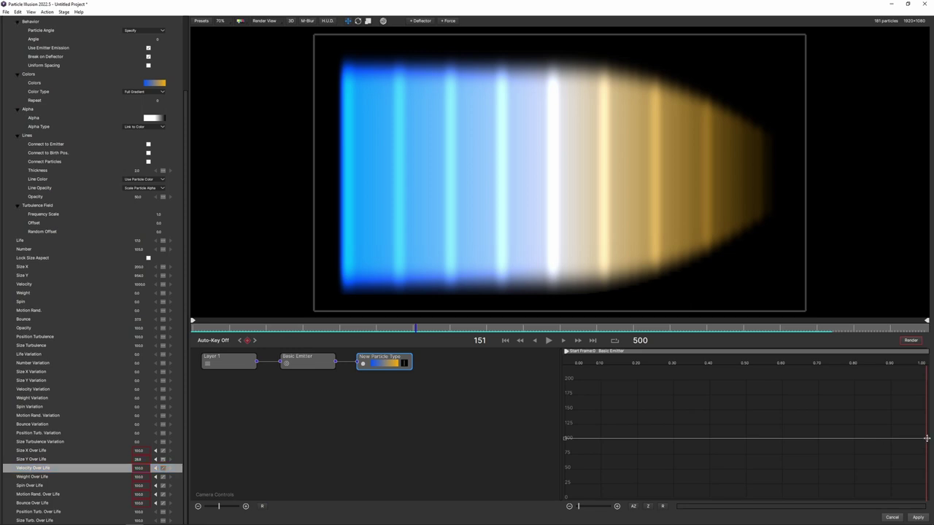
drag(927, 438, 930, 514)
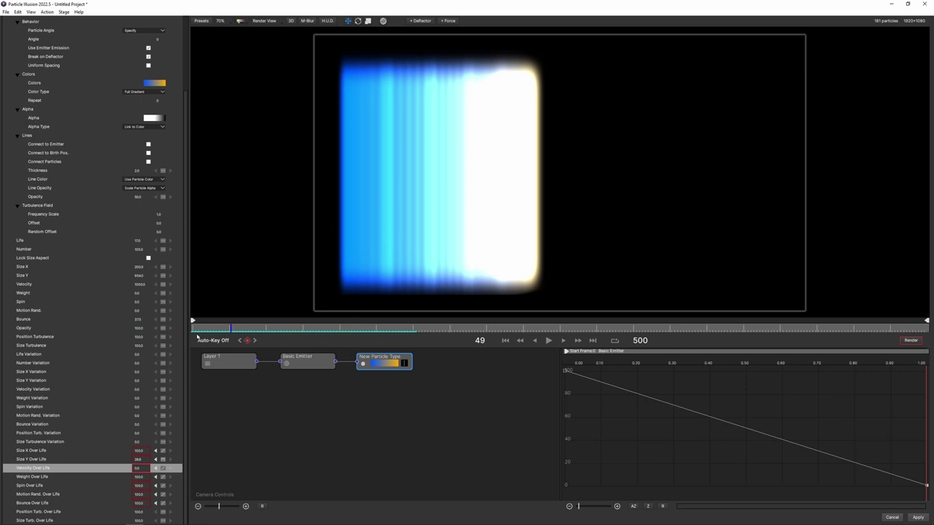
key(space)
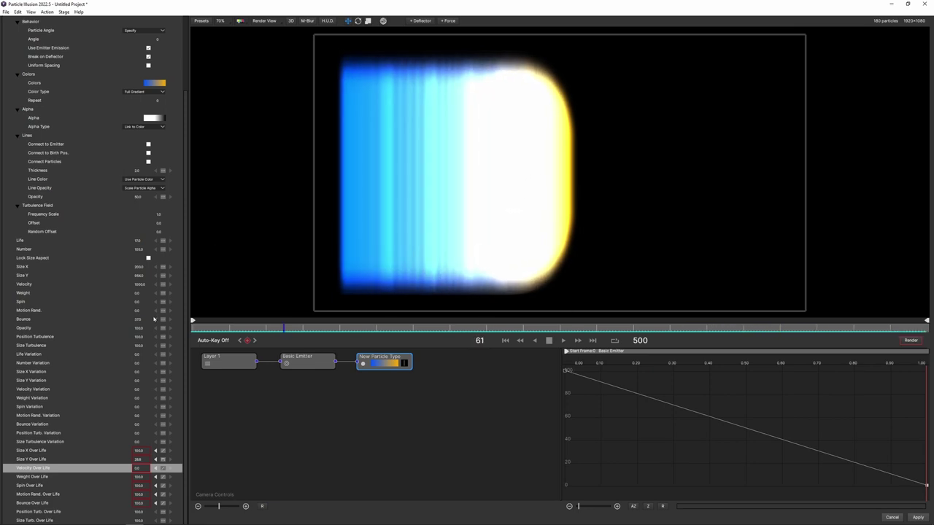
- Raise Velocity to about 1900, preview the longer trail from frame 112, and apply the setup
click(165, 285)
drag(166, 289, 465, 284)
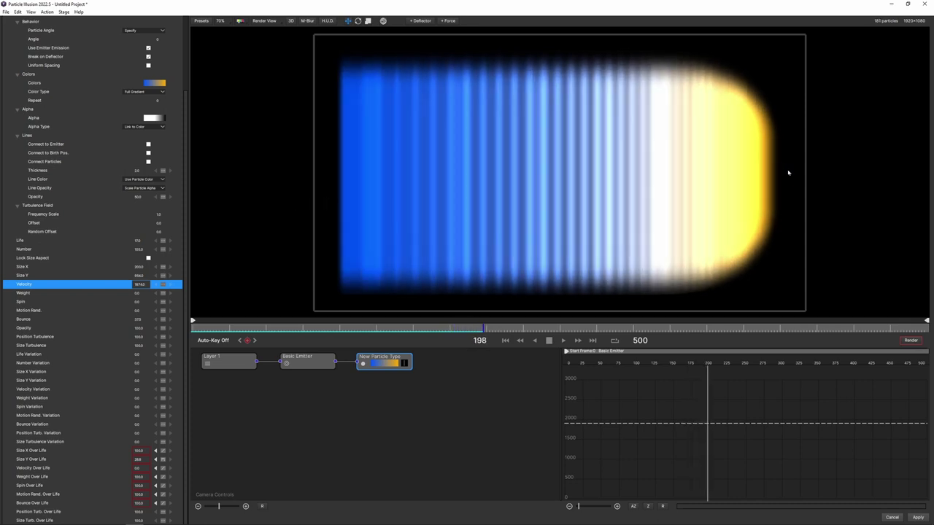
drag(518, 328, 352, 327)
key(space)
key(space)
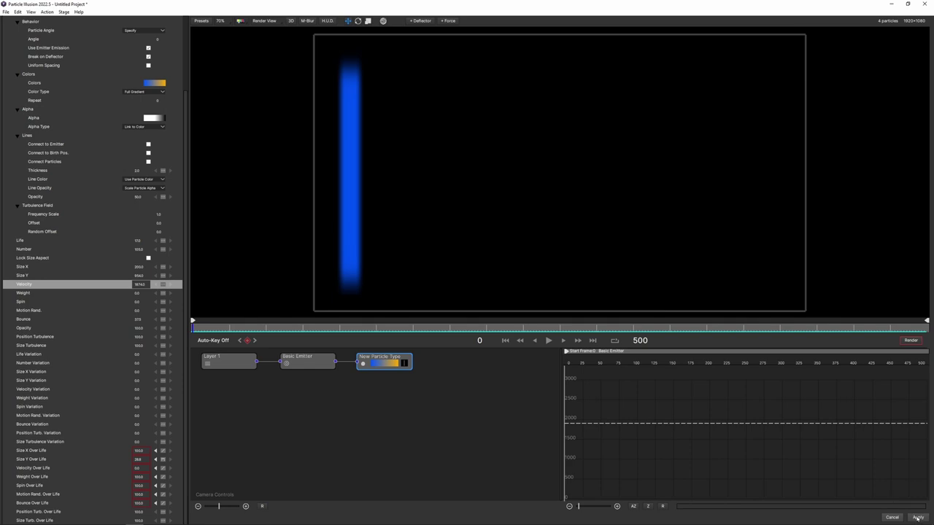
click(917, 517)
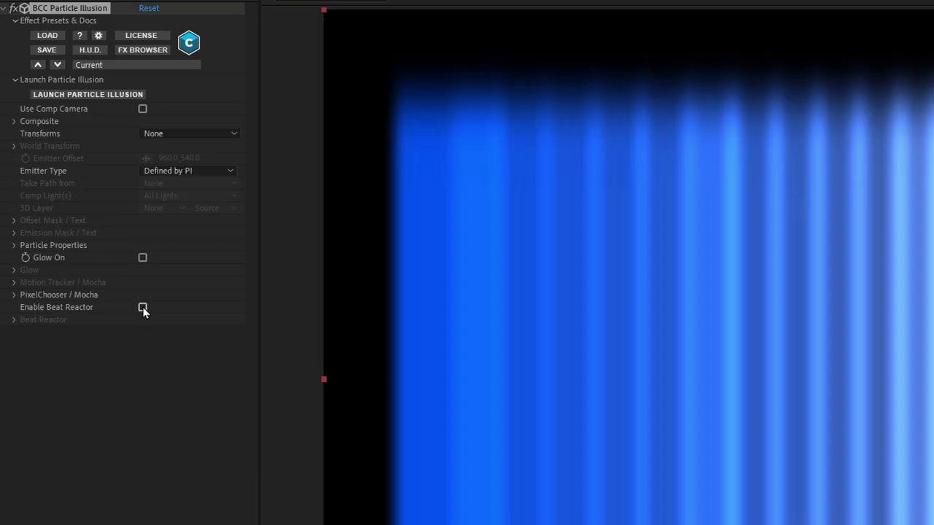
- Enable Beat Reactor with PALA_TransAm_Cruising_instrumental_3_10.wav as its Host Sound Layer
click(73, 196)
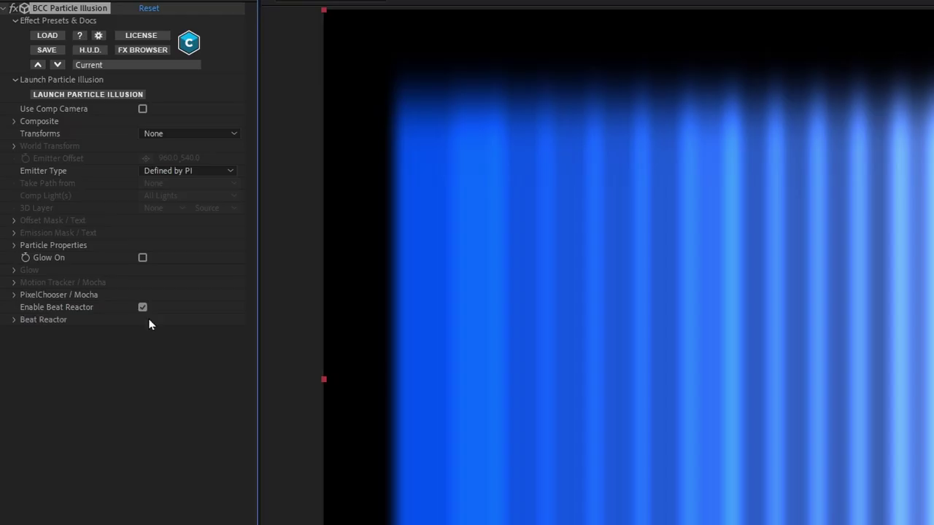
click(14, 319)
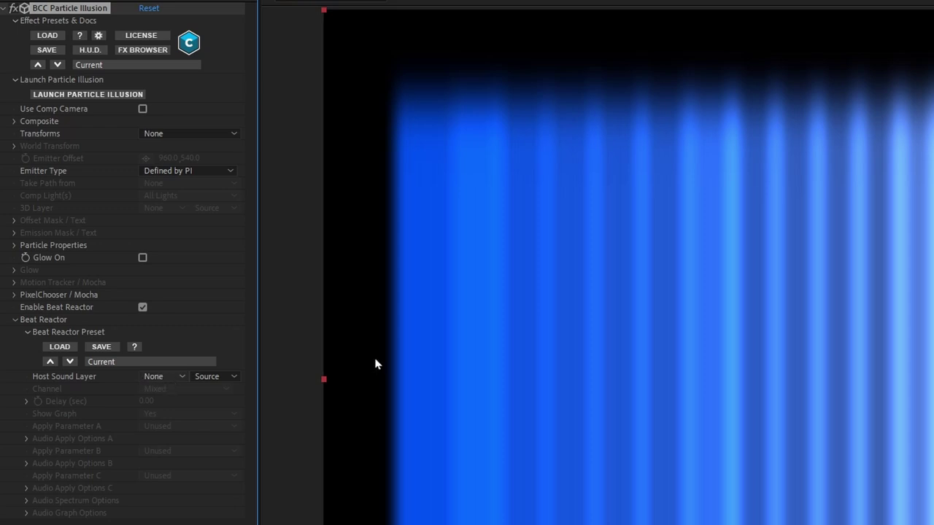
click(165, 375)
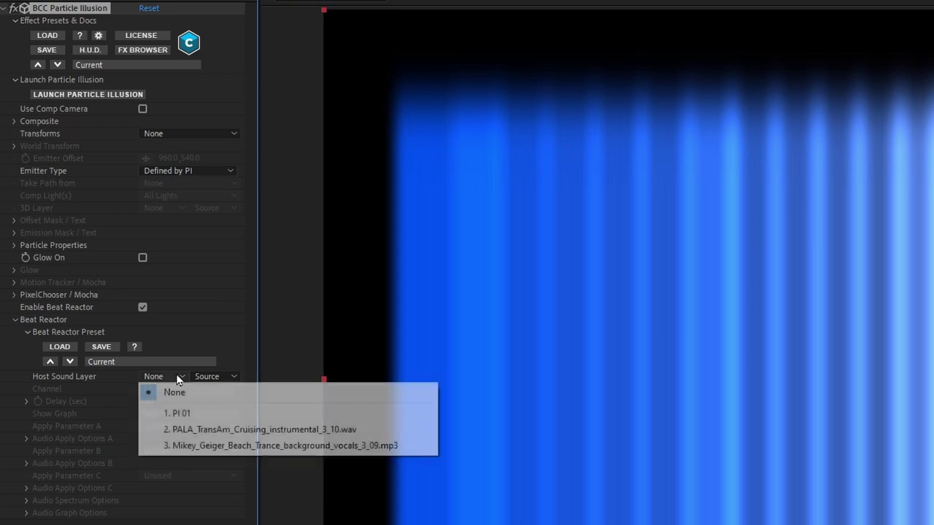
click(247, 430)
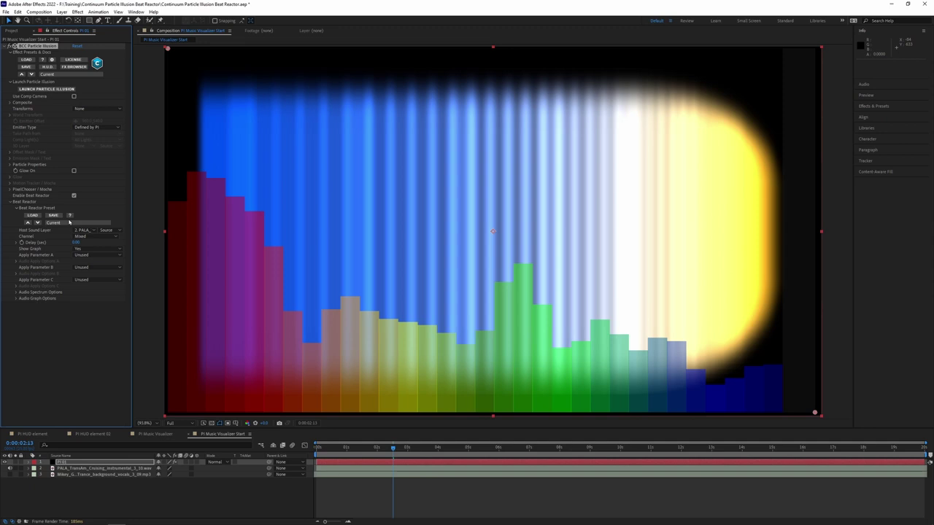
- Preview the audio-reactive spectrum, then switch off the BCC Particle Illusion effect
key(space)
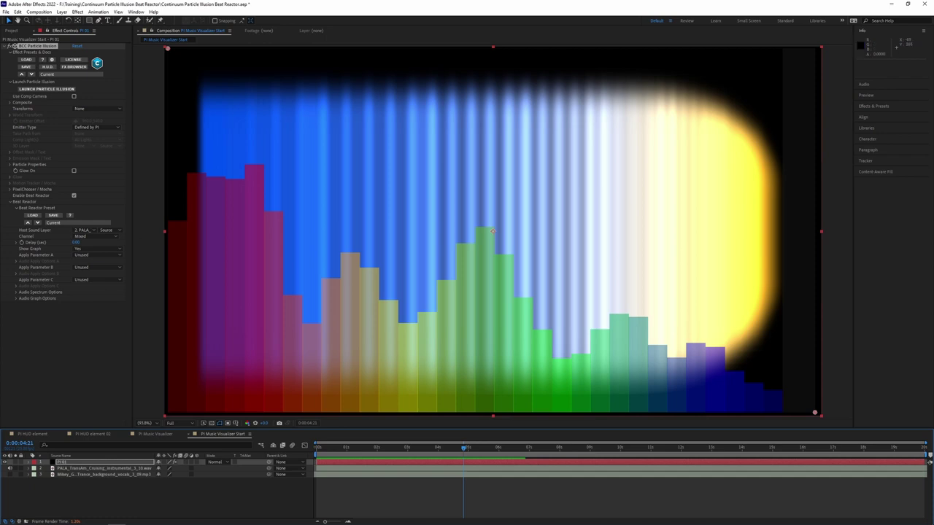
click(13, 45)
click(77, 12)
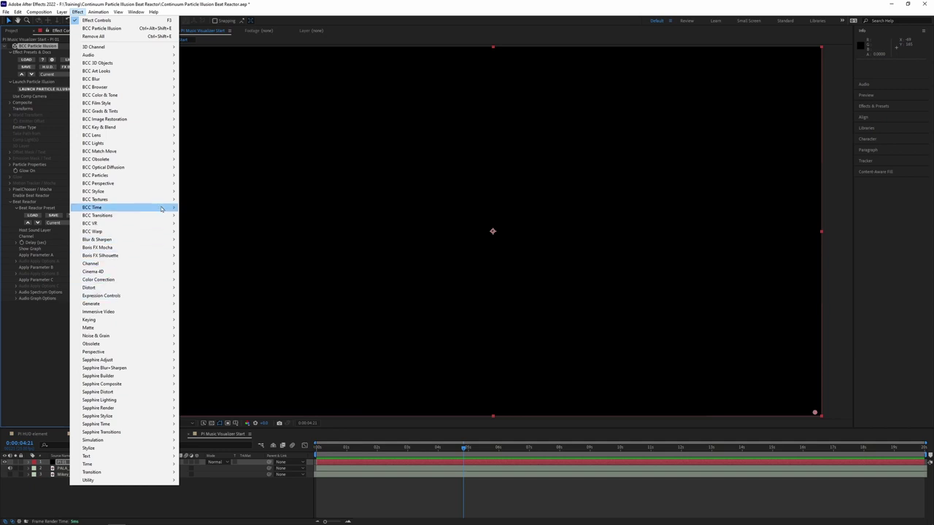
- Add BCC Beat Reactor using the instrumental wav as host layer at 128 frequency resolution
mouse_move(163, 209)
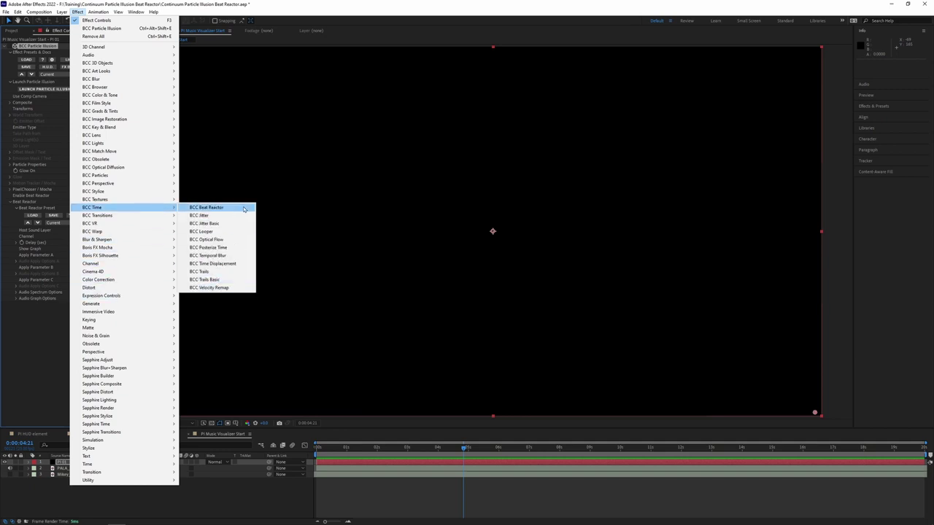
click(208, 208)
click(84, 346)
click(118, 372)
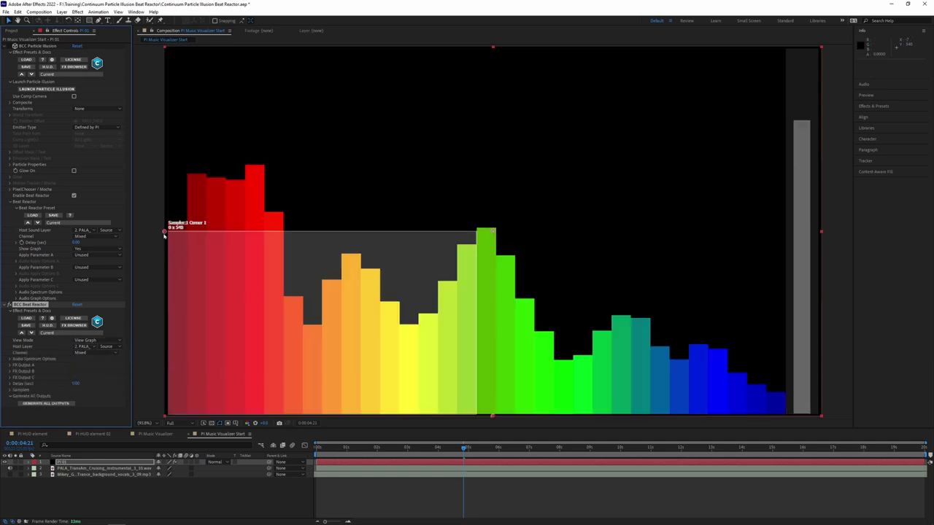
click(12, 359)
click(75, 365)
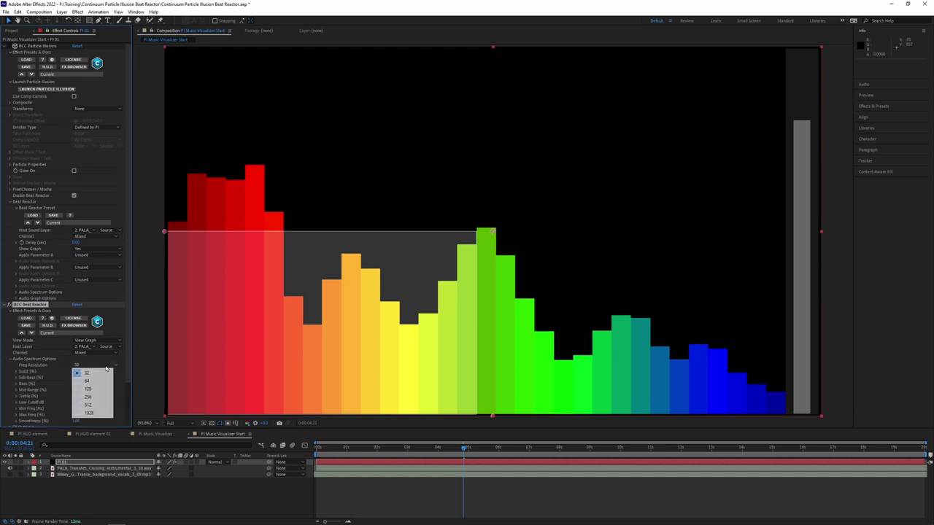
click(101, 391)
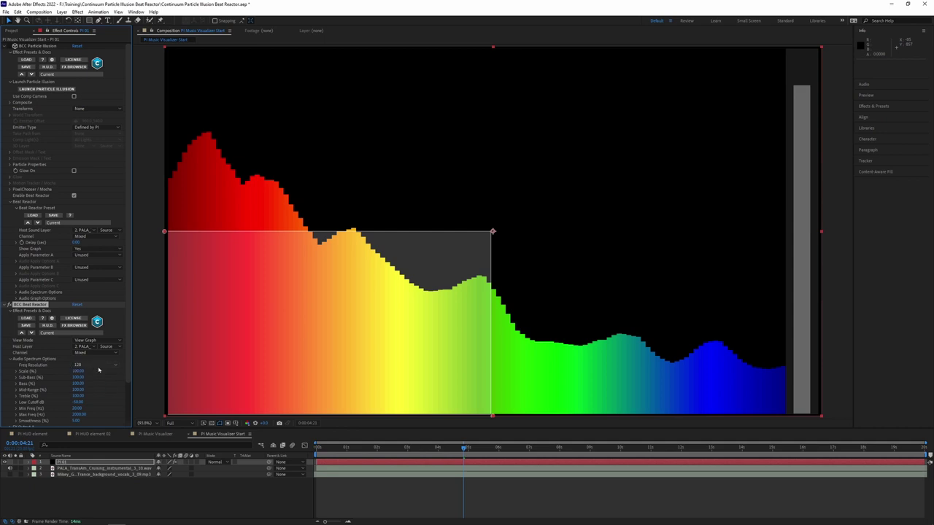
- Preview the spectrum, including around 12 seconds, then switch off BCC Beat Reactor
key(space)
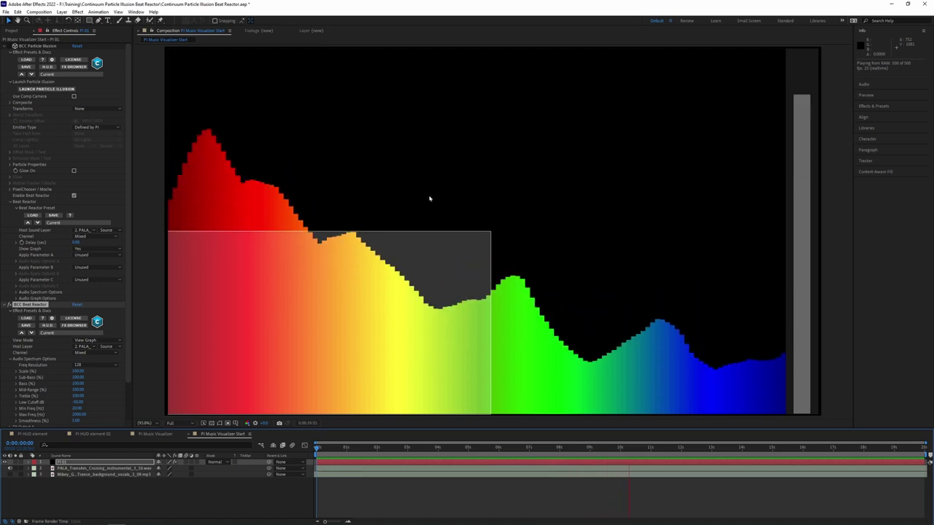
key(space)
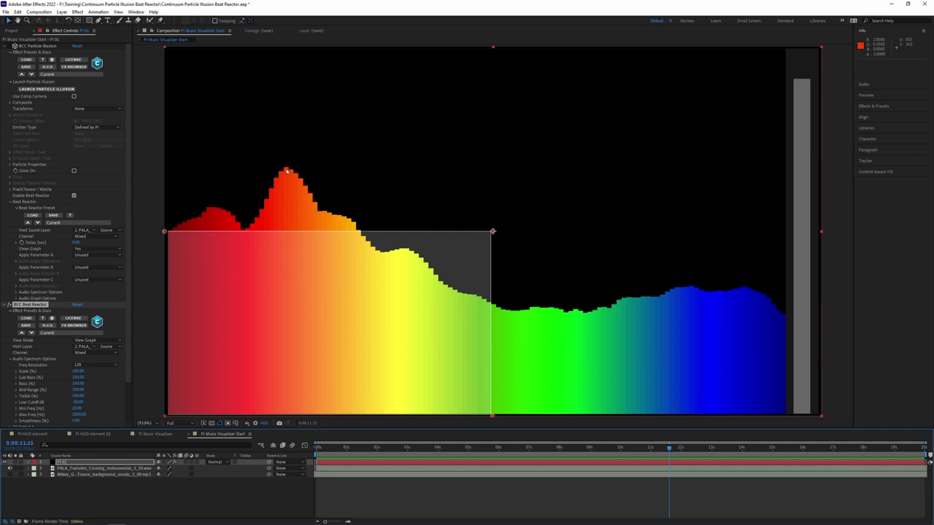
drag(672, 449, 718, 449)
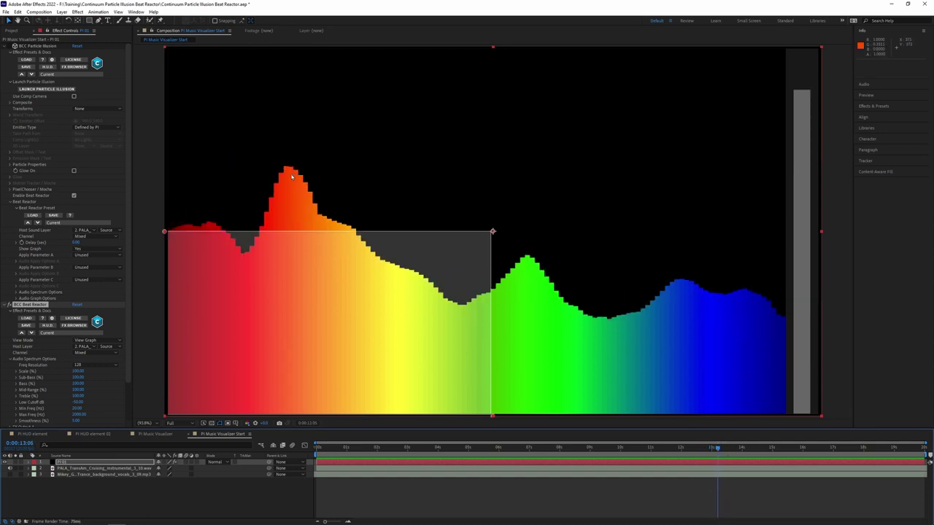
key(space)
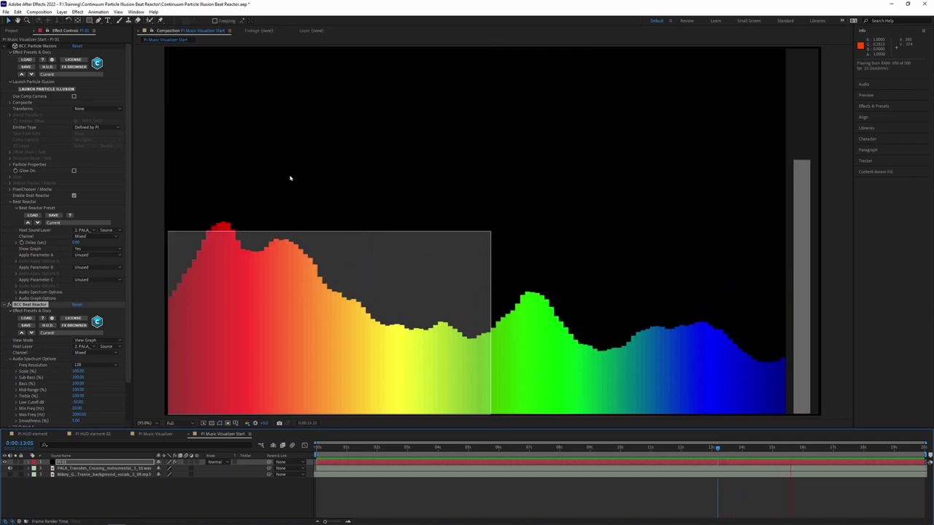
key(space)
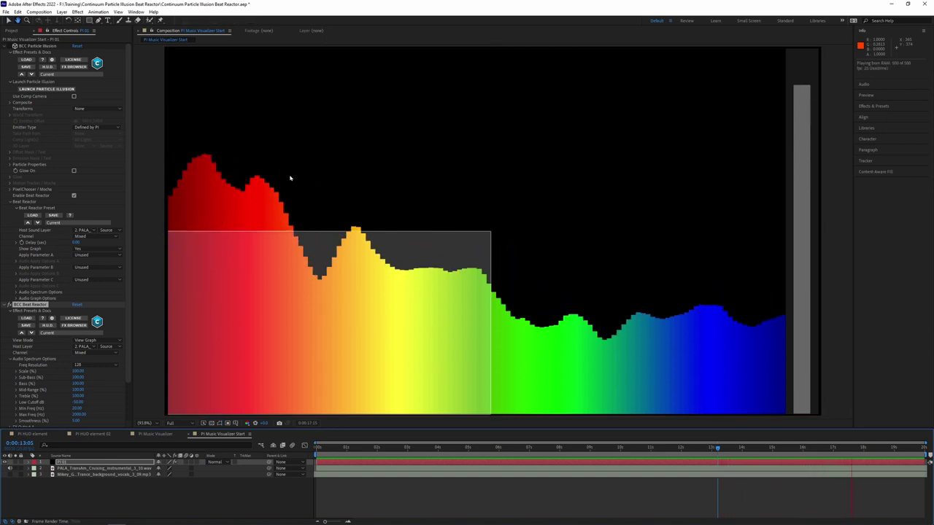
click(9, 307)
click(9, 305)
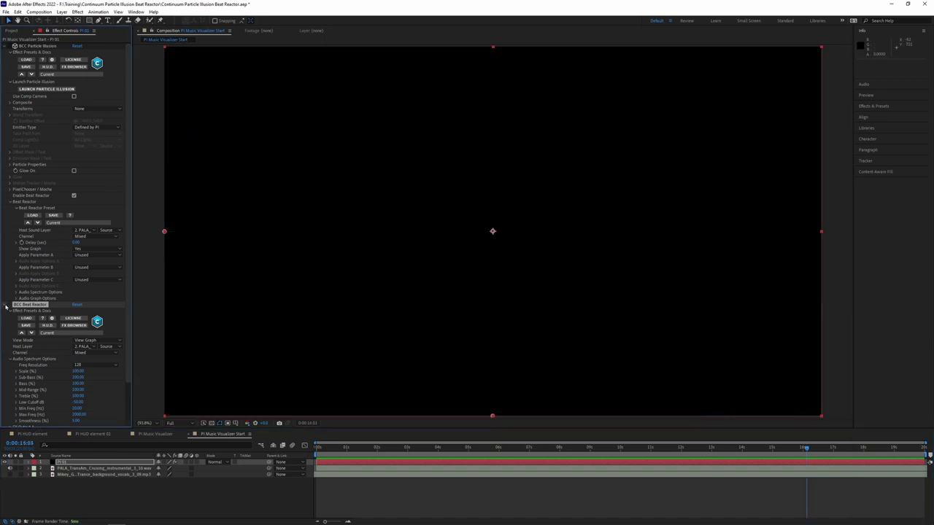
- Set the particle effect's Audio Spectrum Freq Resolution to 128 and scrub back to about 2 seconds
click(5, 306)
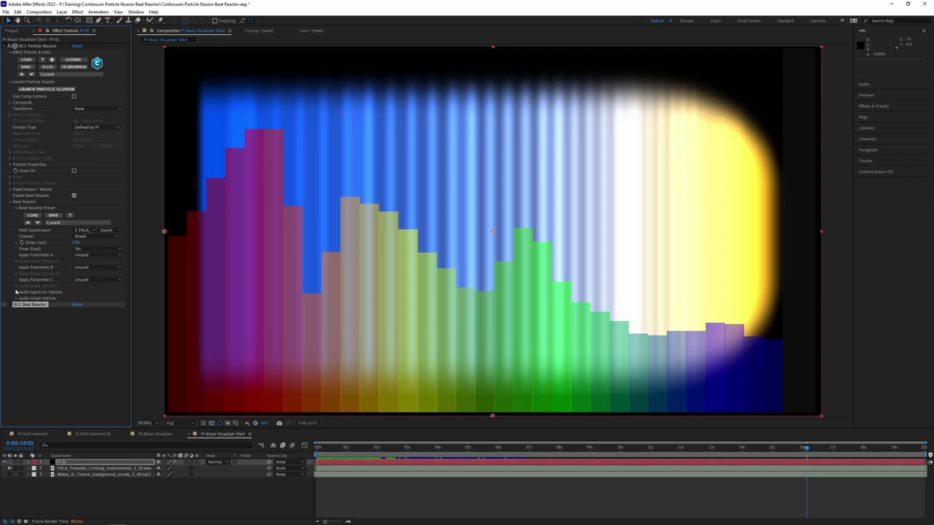
click(14, 292)
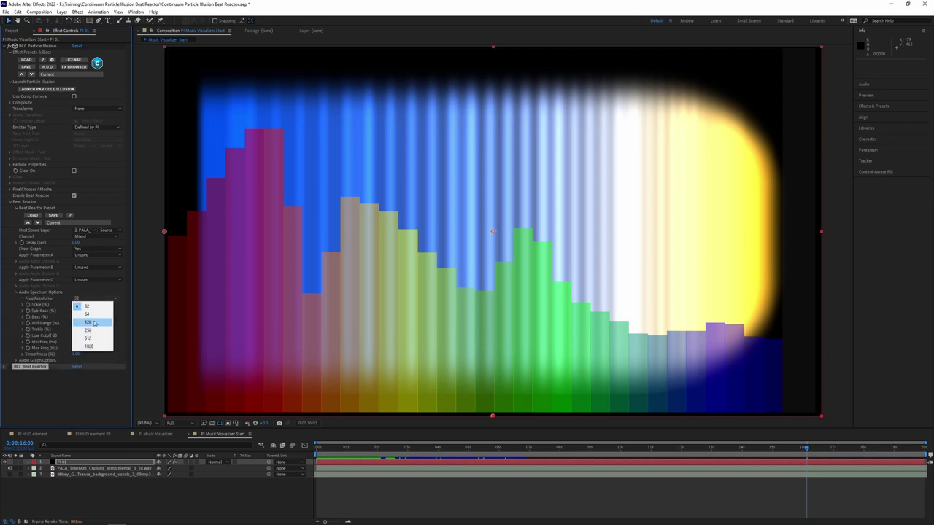
click(77, 300)
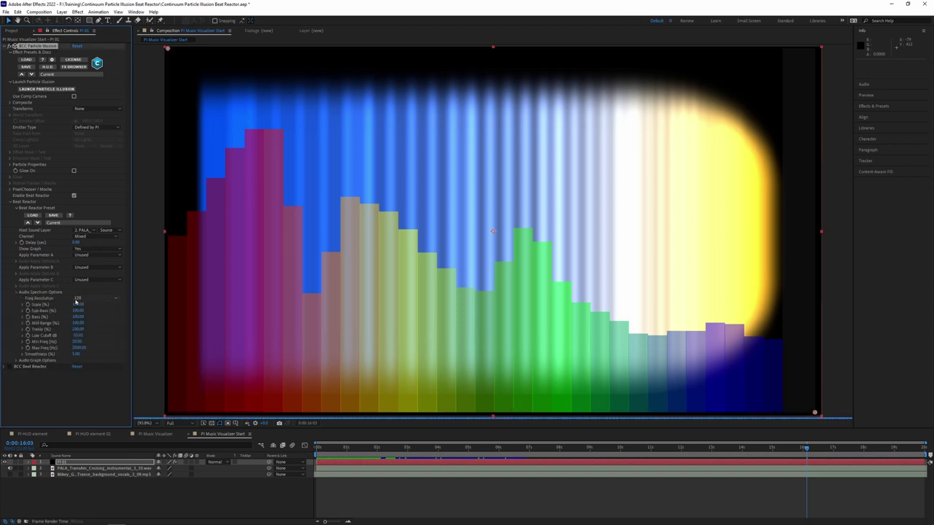
drag(634, 448, 379, 458)
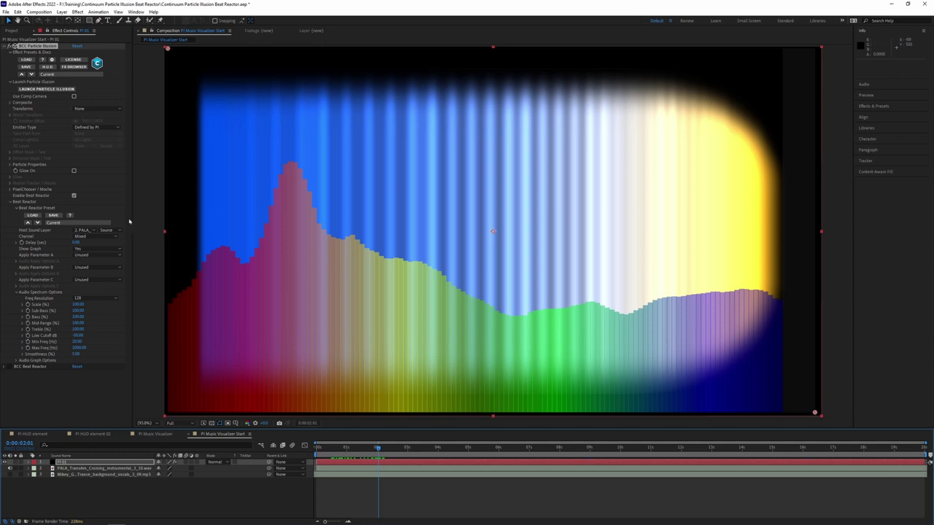
click(17, 292)
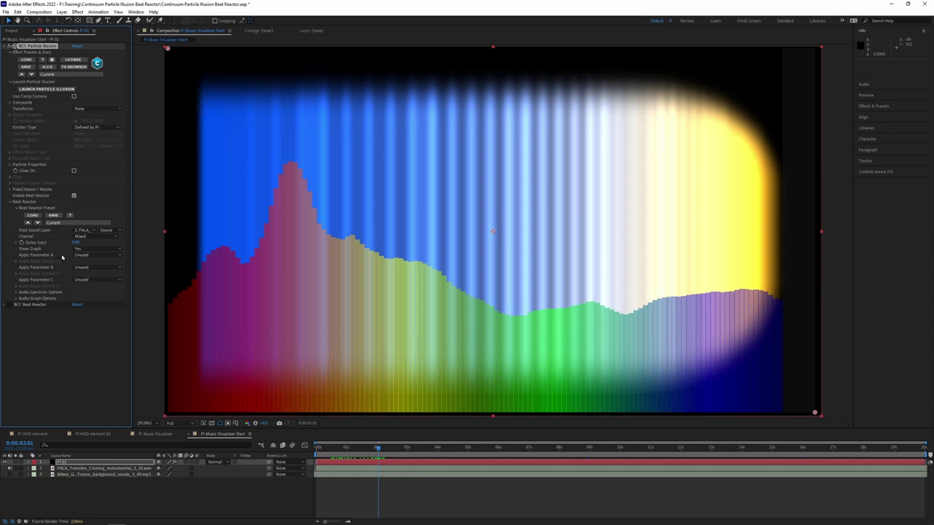
- Set Apply Parameter A to Life and frame the sampler corners tightly around the magenta peak
click(114, 256)
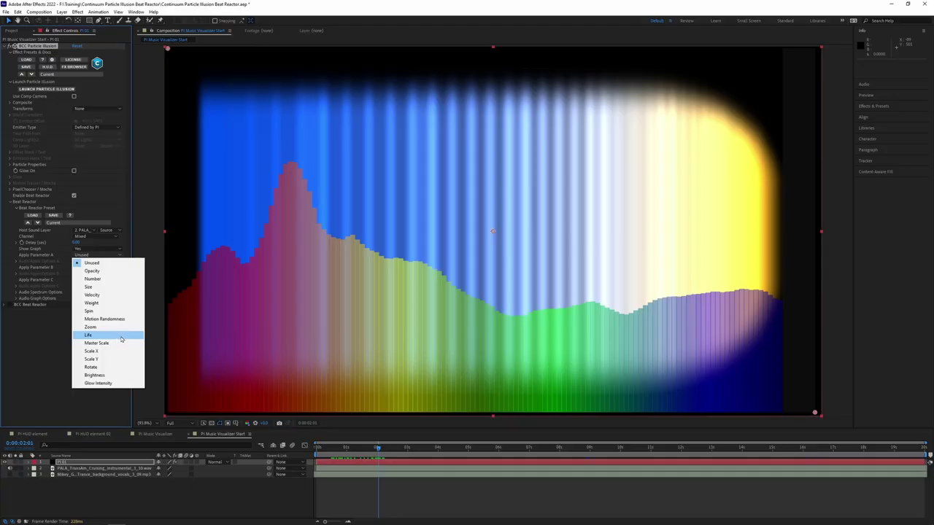
click(122, 337)
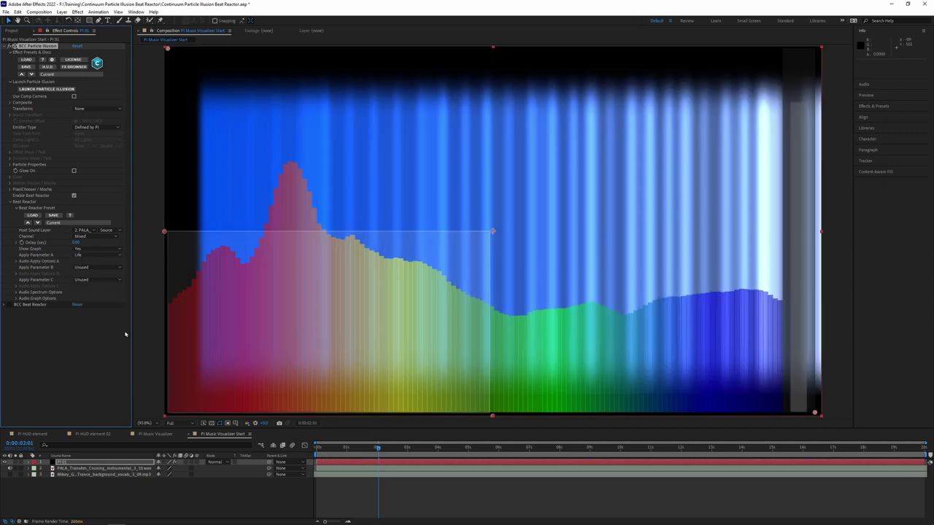
drag(290, 174, 283, 161)
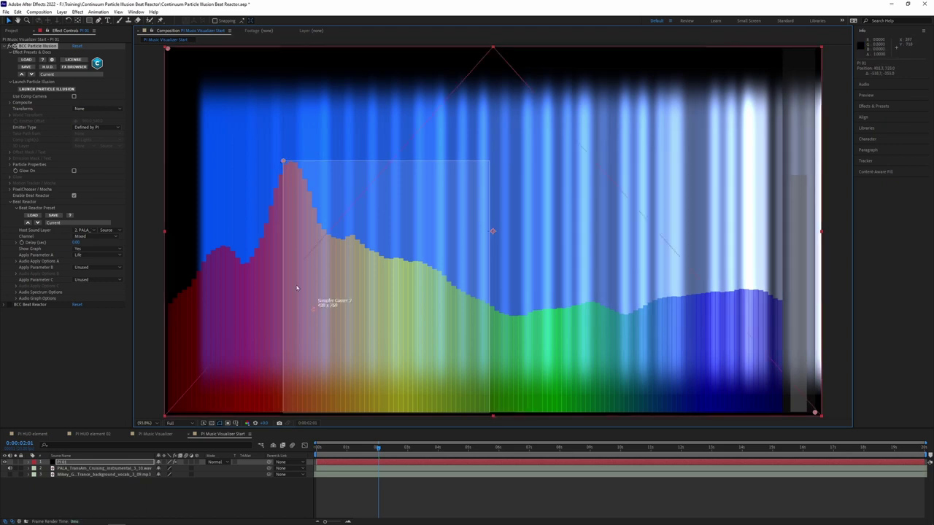
mouse_move(295, 258)
mouse_down()
mouse_move(305, 250)
mouse_move(305, 258)
mouse_up()
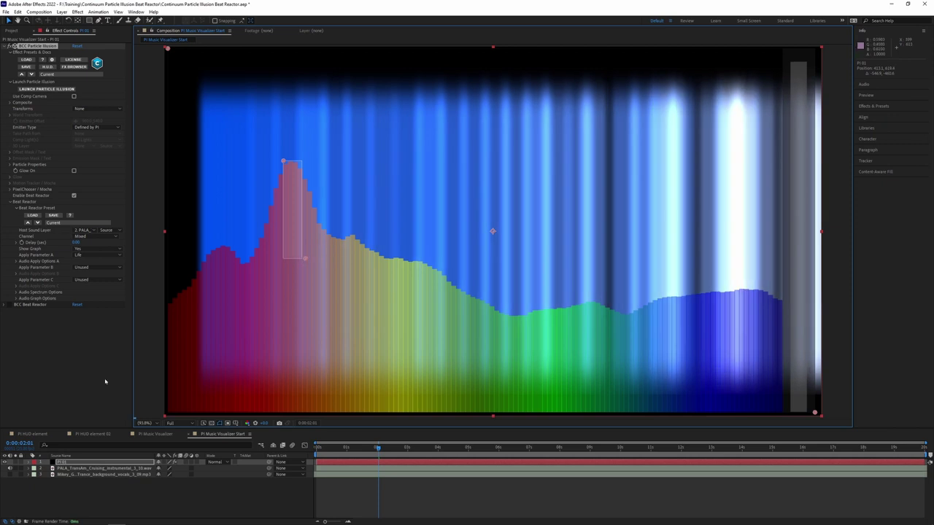
- Change Audio Apply Options A's Effect on Parameter from Add to Value to Replace Value
click(16, 262)
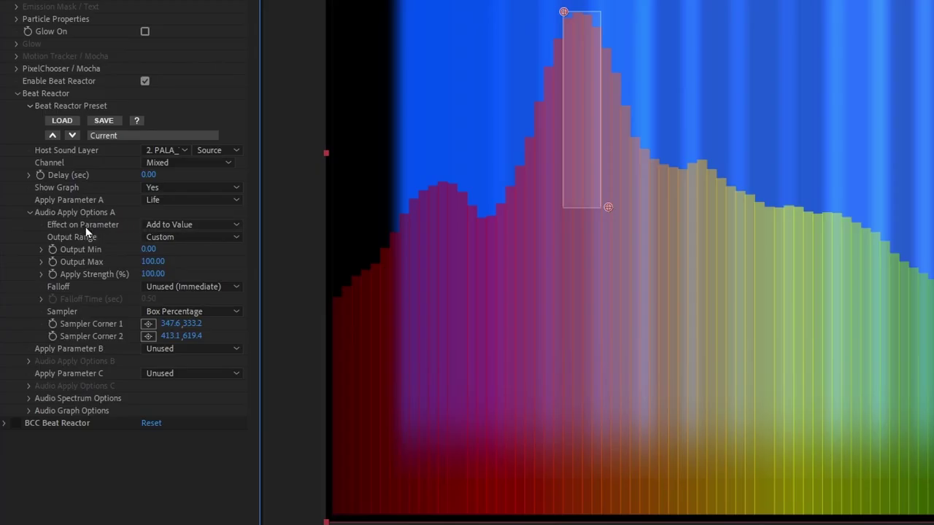
click(220, 225)
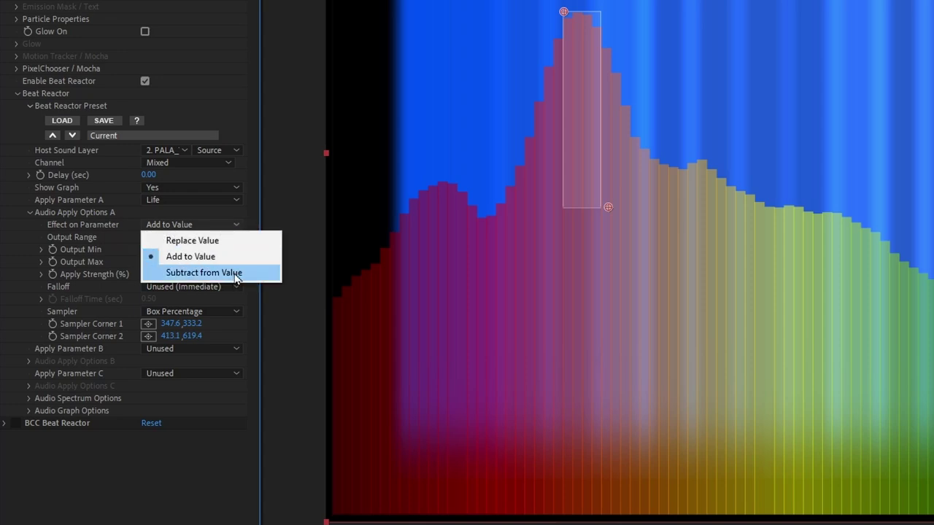
click(228, 243)
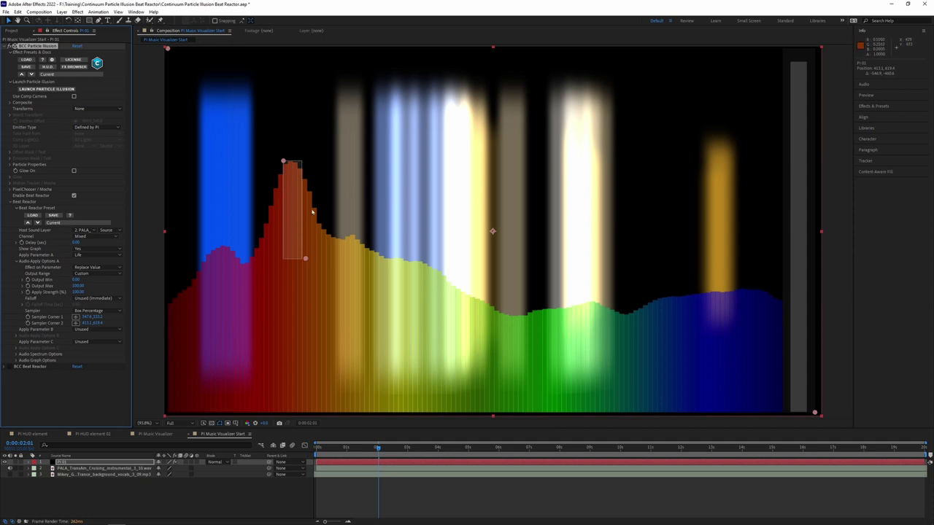
- Preview and scrub to about three to five seconds, pulling Sampler Corner 2 up to the peak's top
key(space)
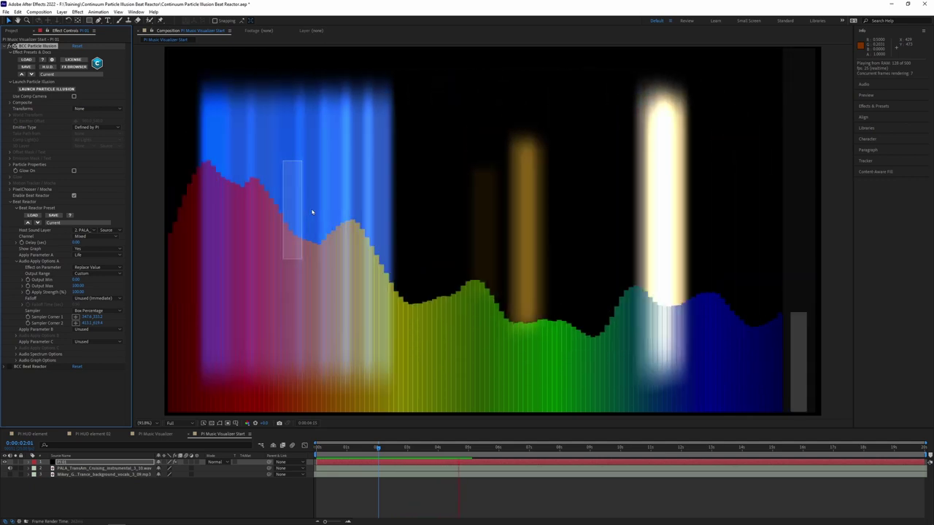
drag(323, 448, 339, 453)
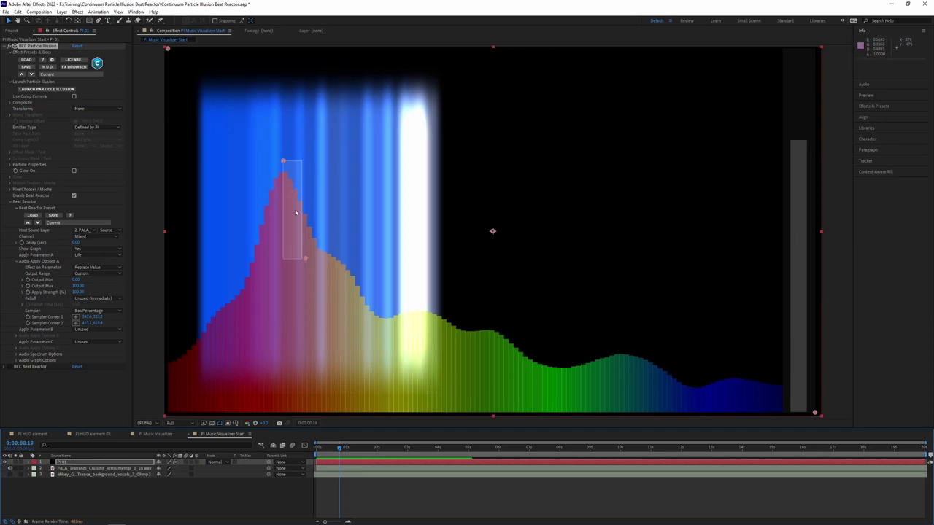
drag(354, 453, 404, 458)
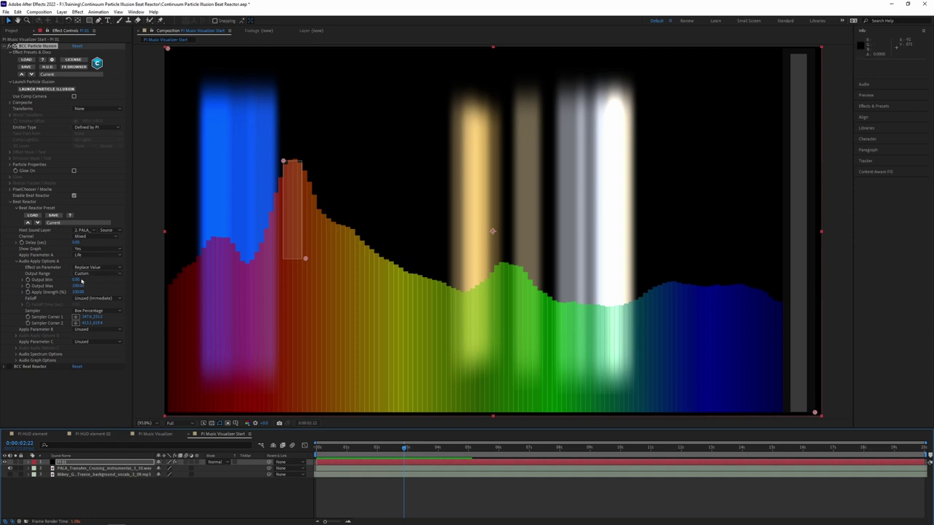
drag(405, 448, 416, 448)
drag(303, 256, 306, 219)
drag(426, 450, 469, 458)
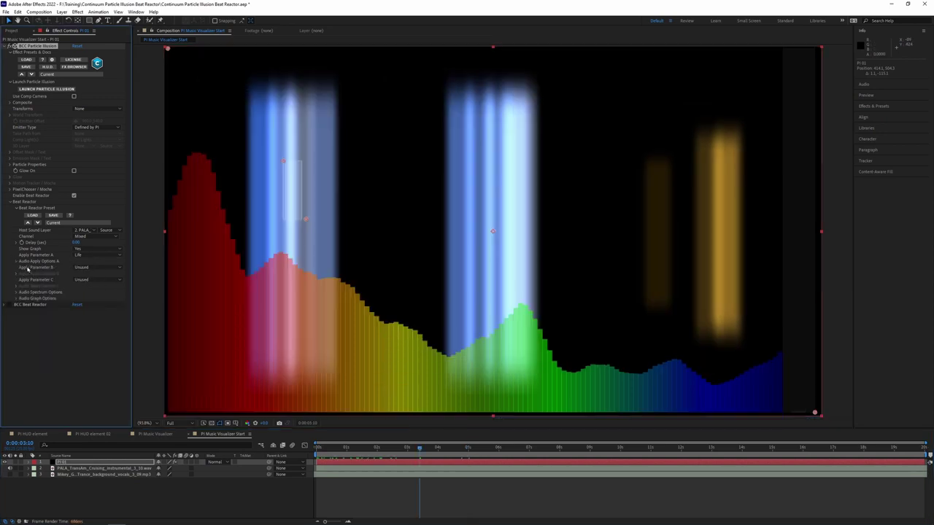
- Set Apply Parameter B to Number with Replace Value, linked to Apply Options A's sampler
click(94, 268)
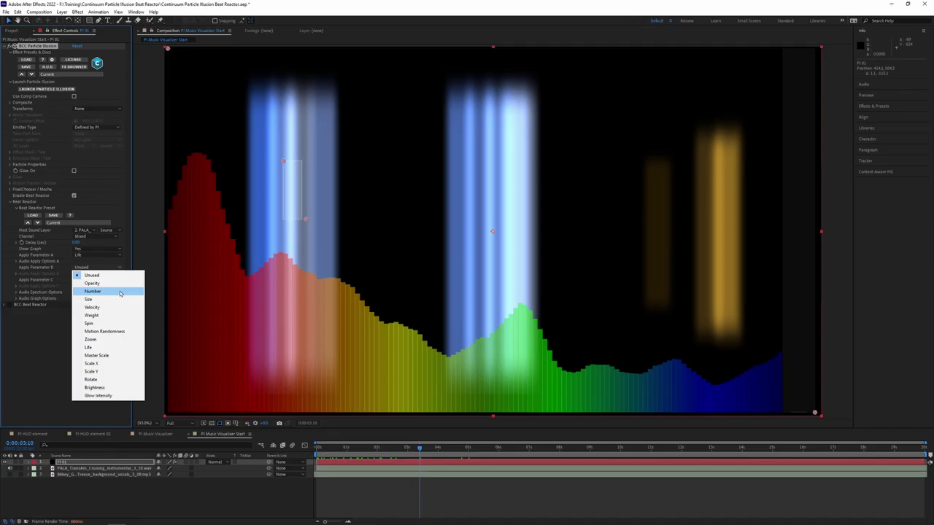
click(120, 292)
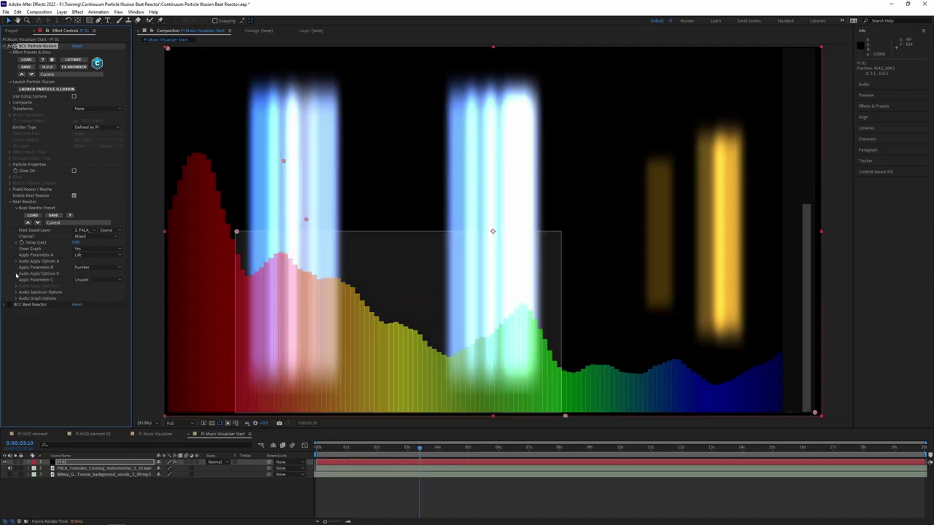
click(16, 274)
click(99, 280)
click(105, 288)
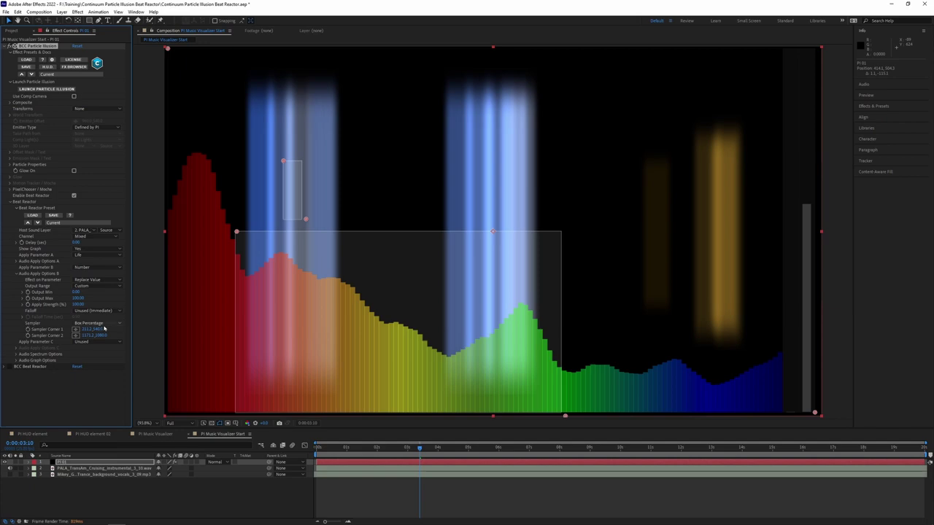
click(102, 324)
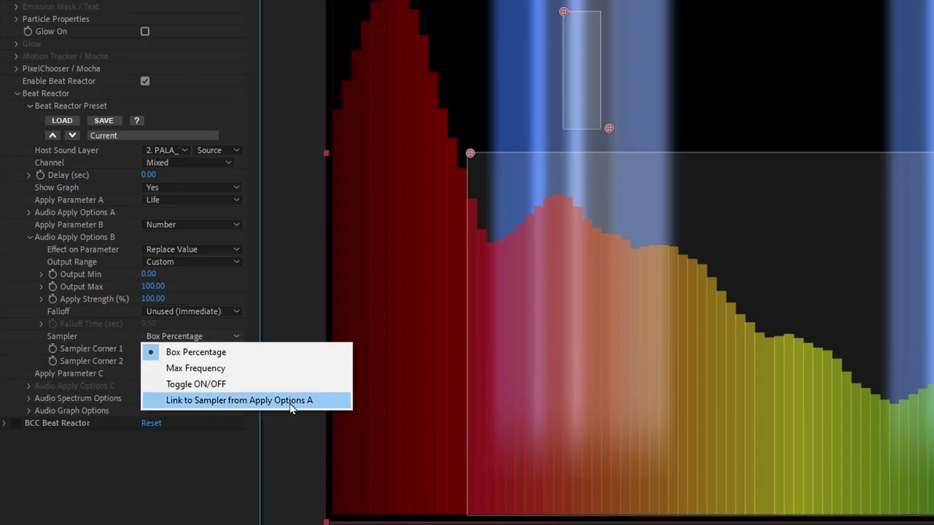
click(291, 402)
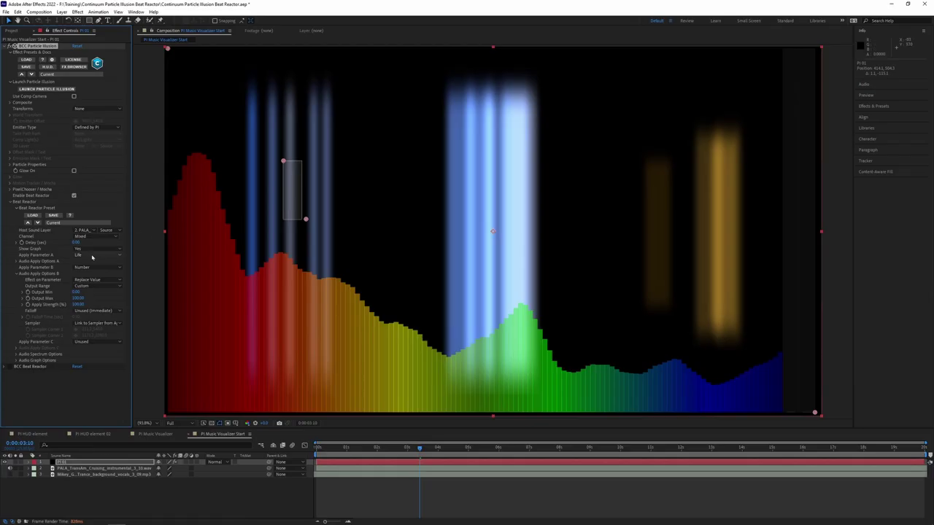
- Preview, raise Number's Output Min to 20, and set Show Graph to No
key(space)
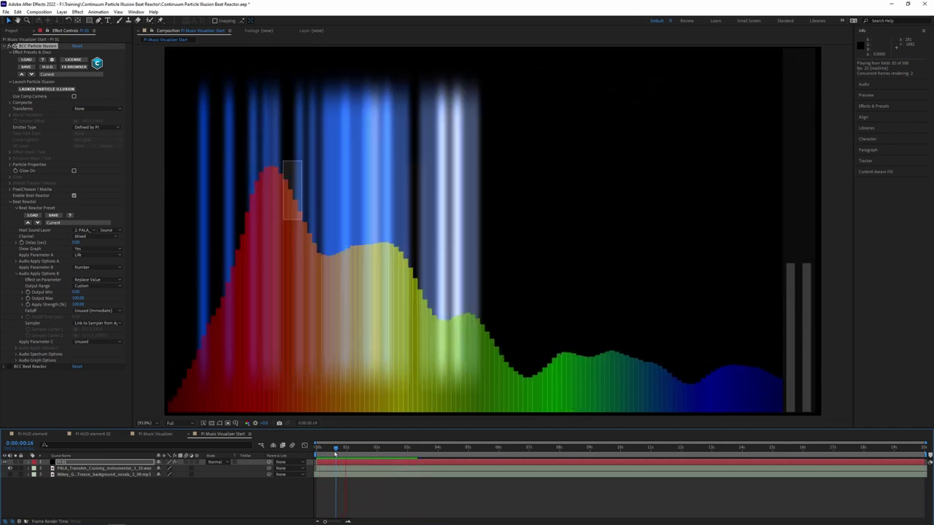
key(space)
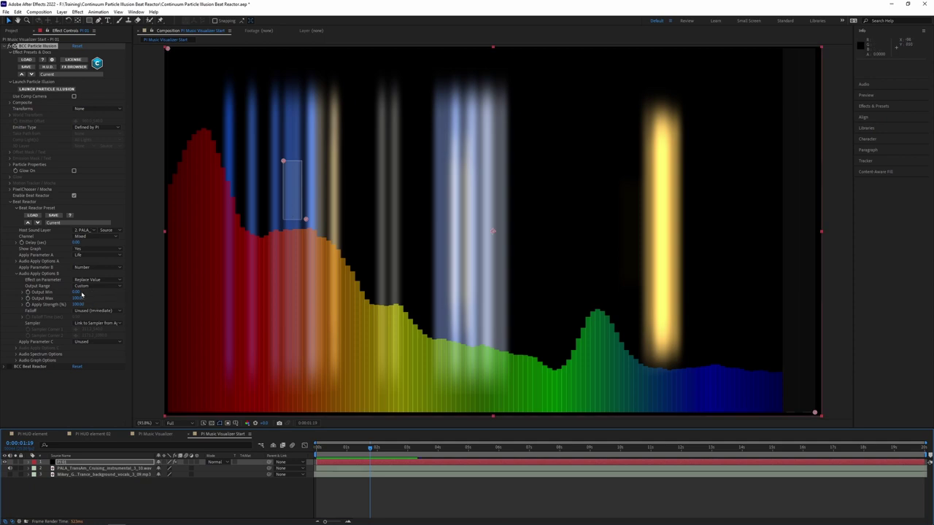
drag(80, 292, 84, 292)
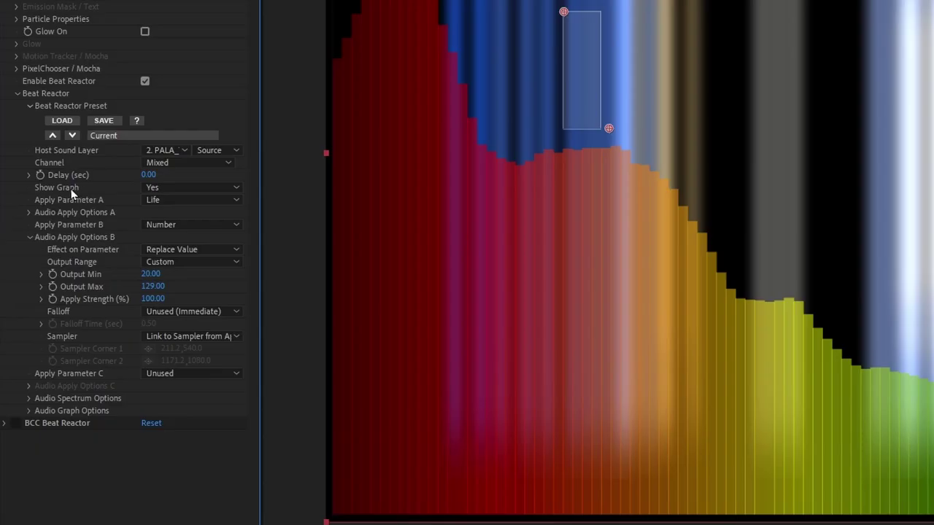
click(218, 188)
click(223, 219)
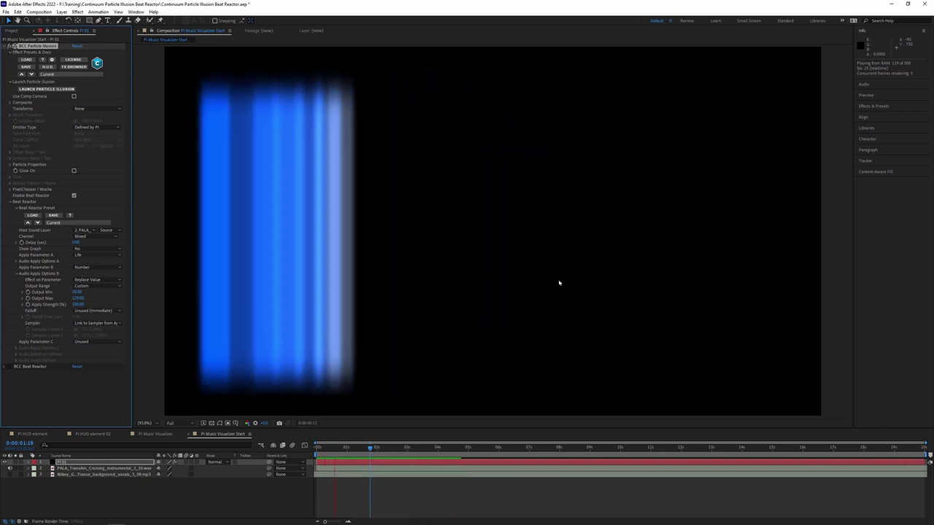
- Stop playback, move to about 5 seconds, and set Audio Apply Options B Output Max to 95
click(741, 367)
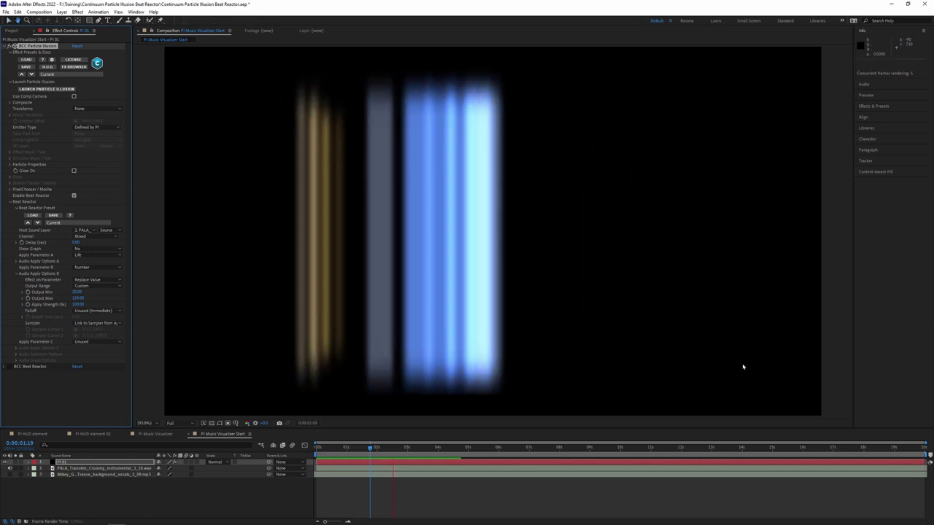
drag(444, 448, 470, 454)
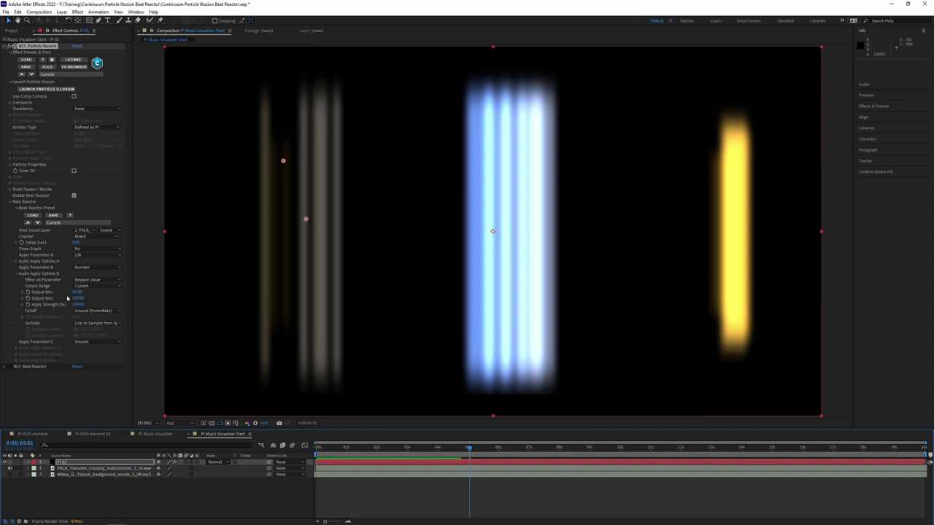
text(92)
key(Return)
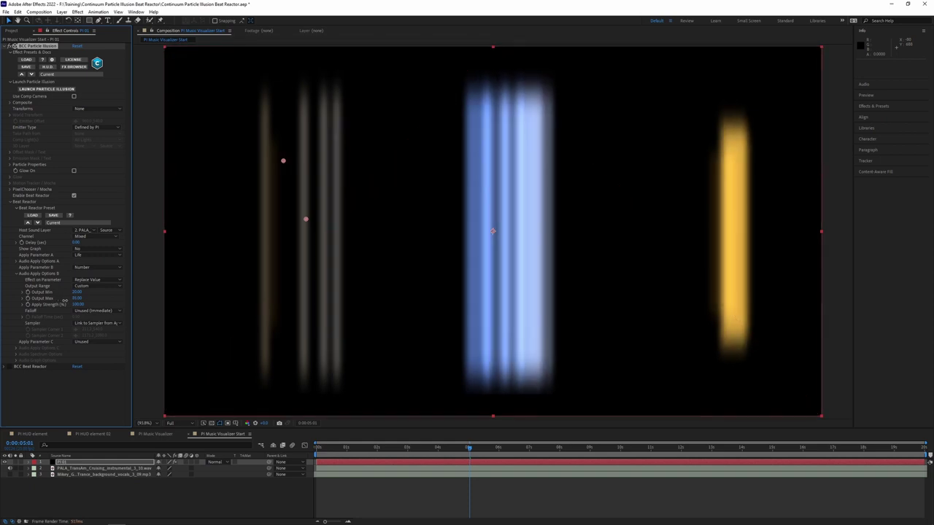
click(76, 298)
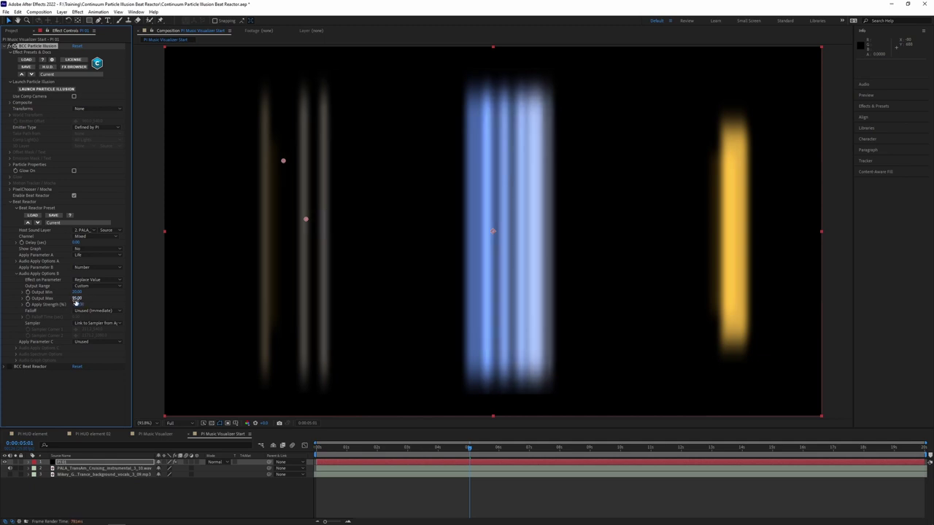
key(Return)
- Give the Number mapping a soft quadratic falloff with a 0.2-second Falloff Time
click(111, 312)
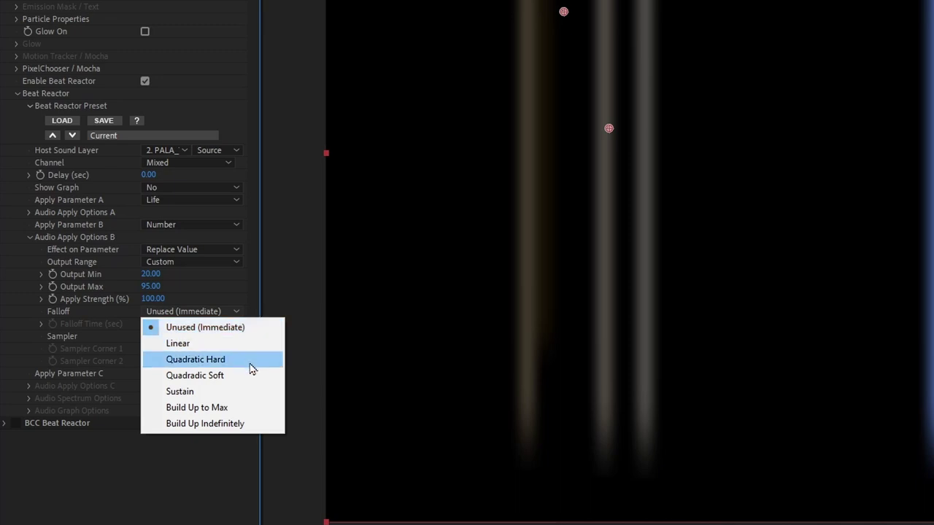
click(252, 378)
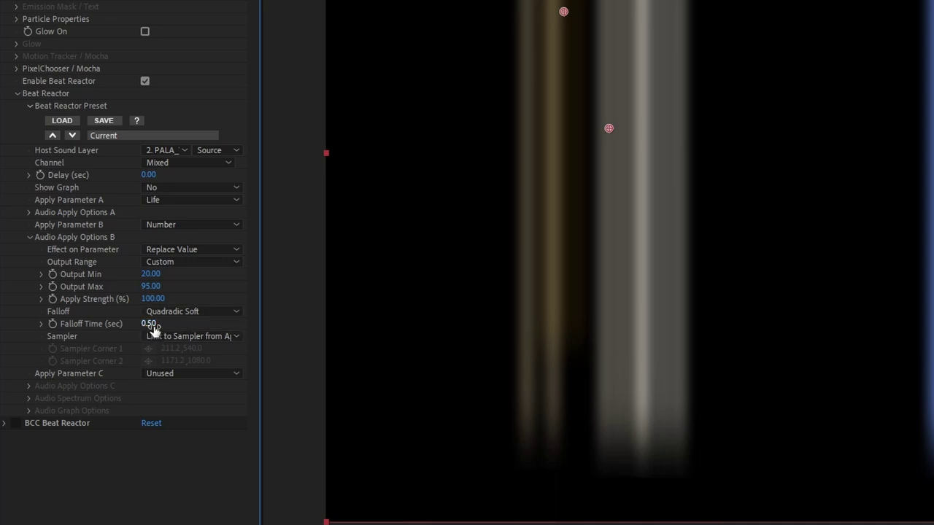
drag(148, 325, 134, 329)
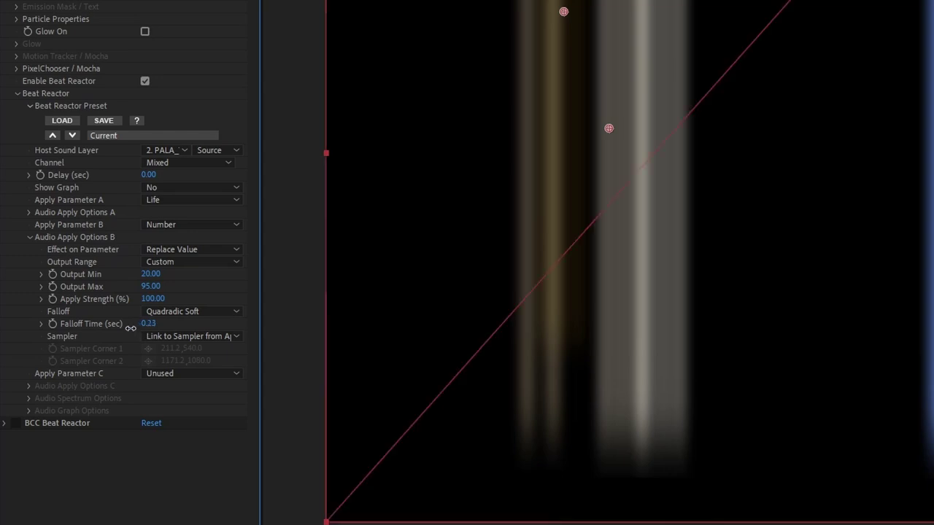
drag(128, 327, 132, 326)
click(161, 328)
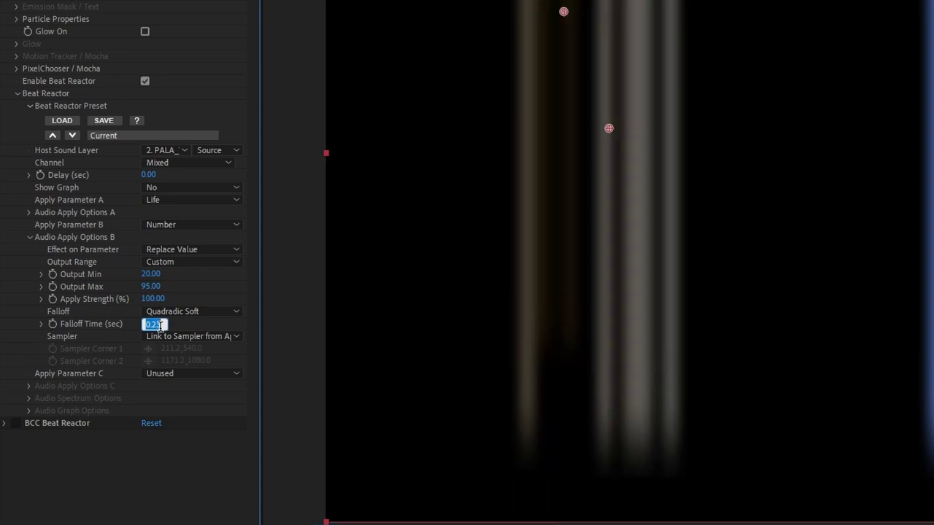
text(0.2)
key(Return)
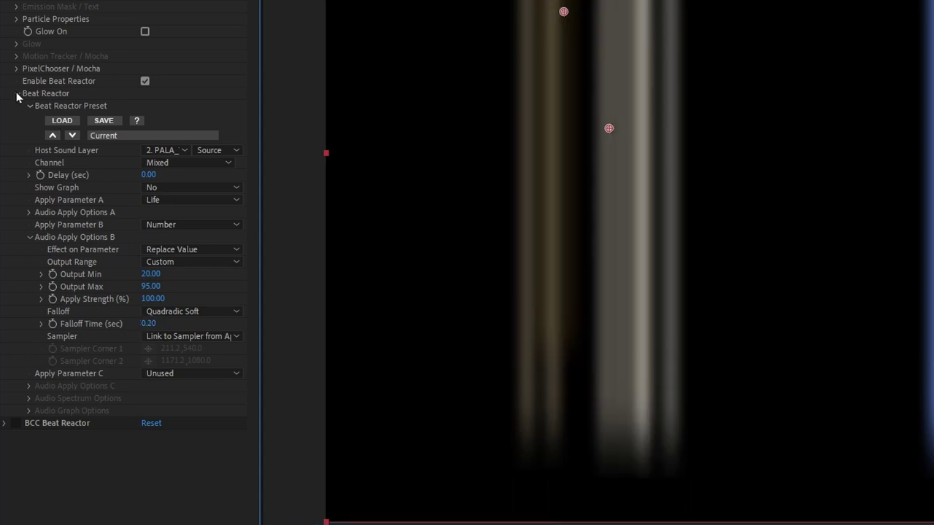
- Collapse Audio Apply Options B and bring up the Apply Parameter C dropdown
click(29, 237)
click(218, 252)
click(219, 252)
click(219, 252)
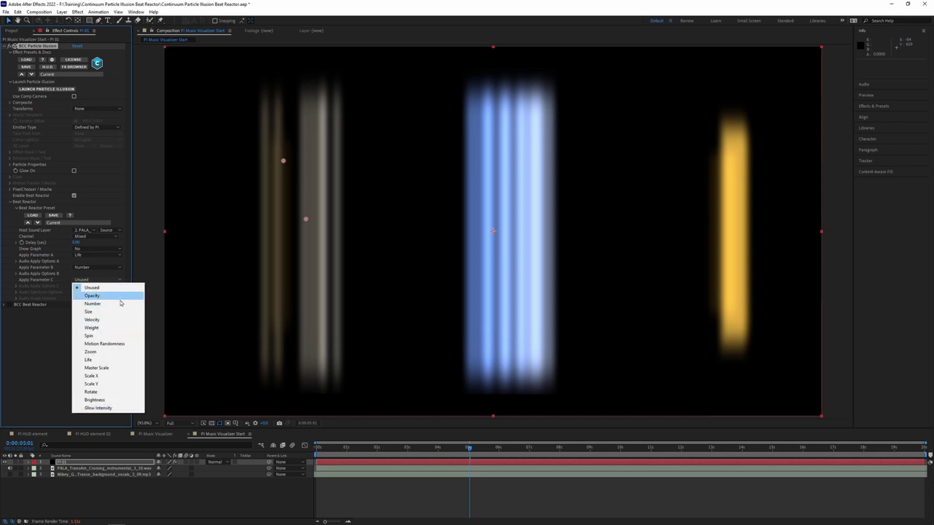
- Set Apply Parameter C to Size with Replace Value, option A's sampler, and Quadratic Hard falloff
click(115, 314)
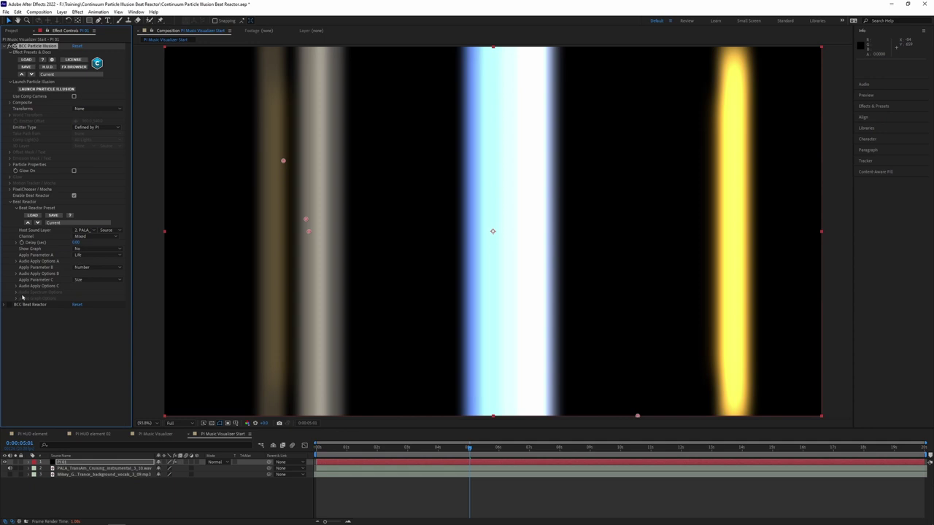
click(16, 285)
click(97, 291)
click(100, 298)
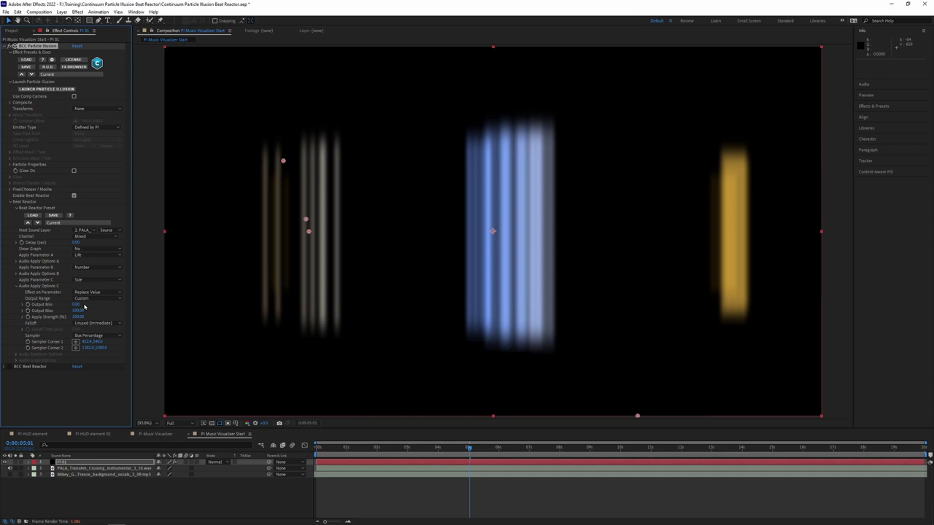
click(111, 336)
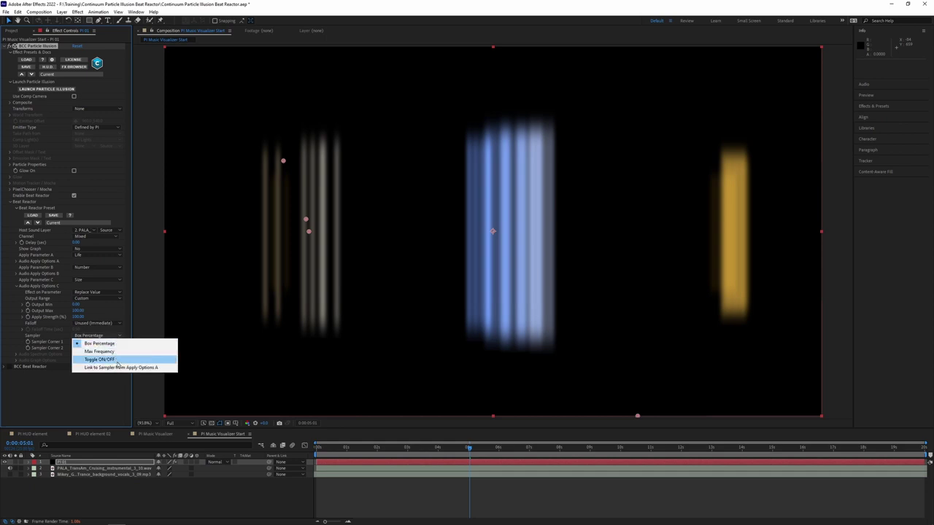
click(120, 367)
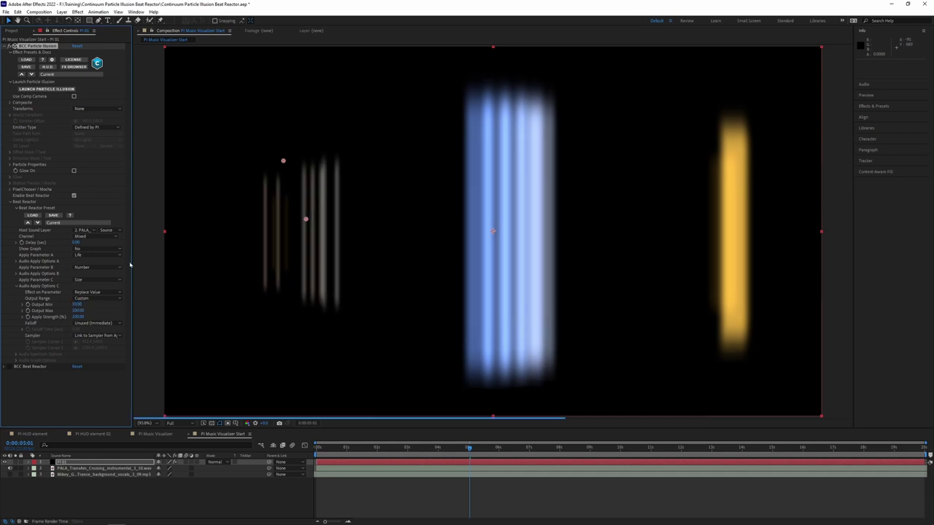
click(100, 325)
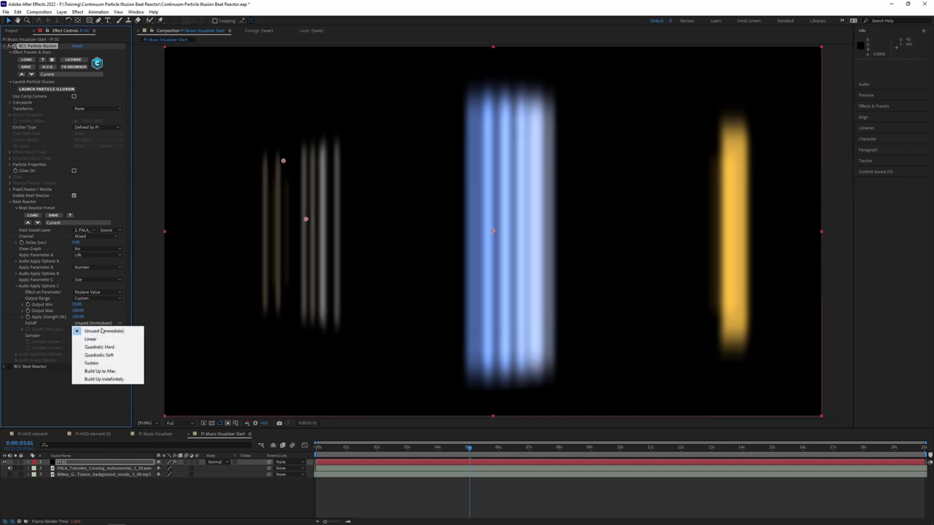
click(95, 350)
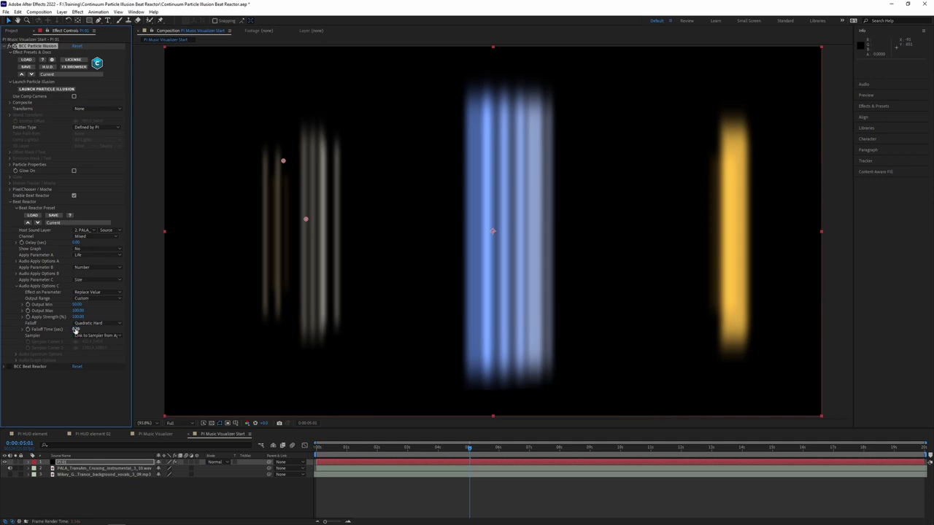
- Preview the Size-driven particles around 6 seconds and select the PI 01 layer
key(space)
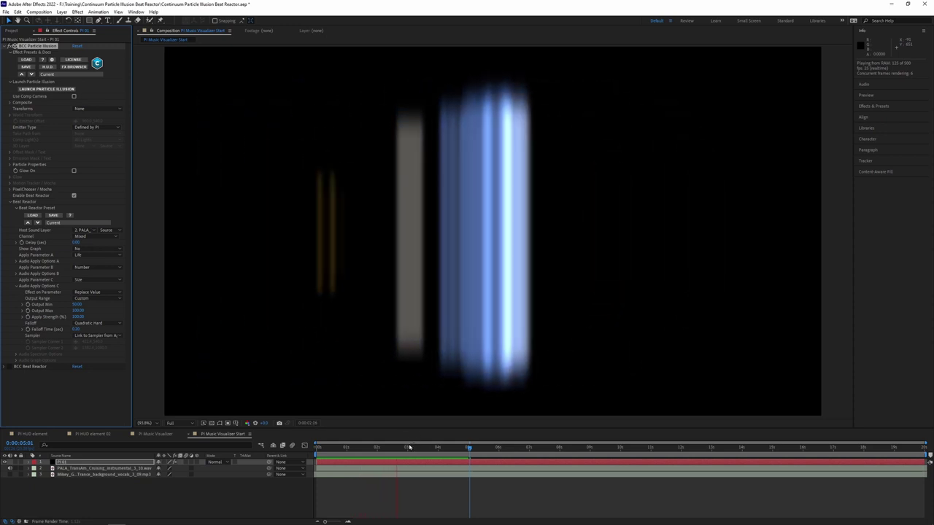
key(space)
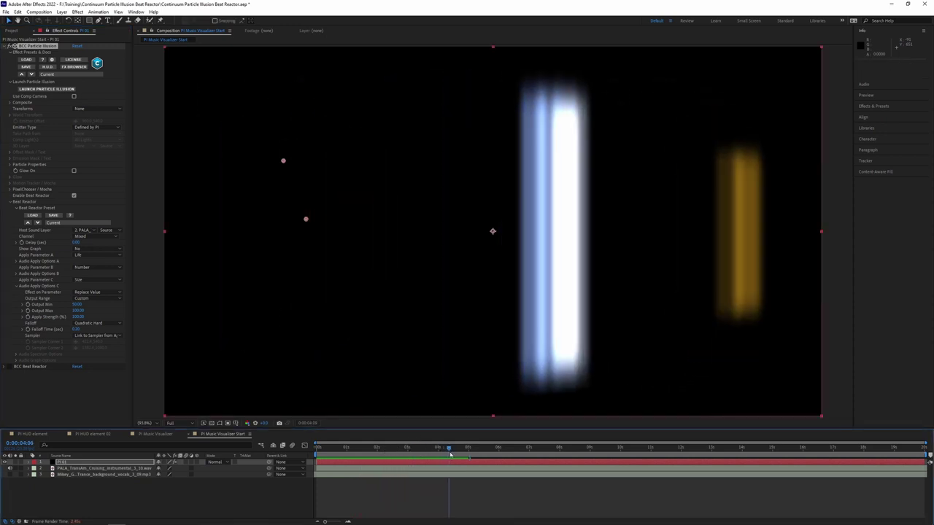
drag(351, 449, 518, 450)
key(space)
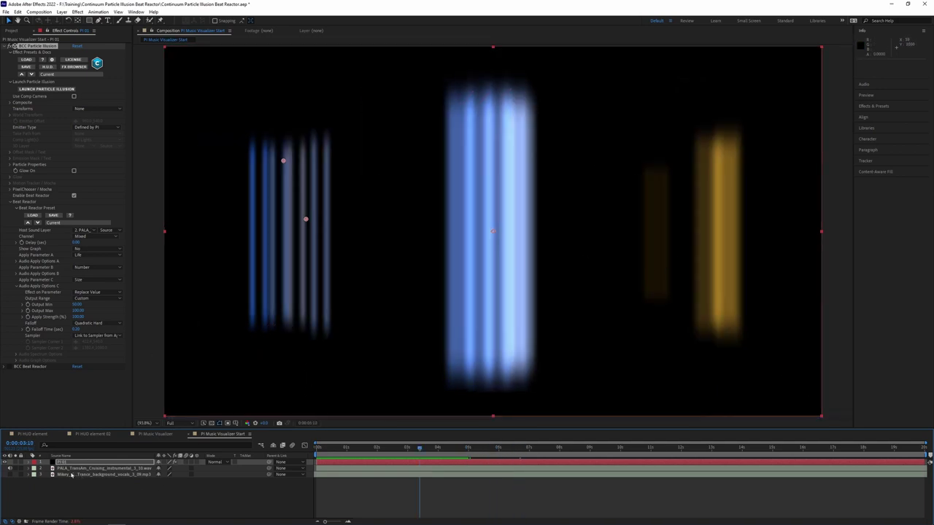
click(61, 463)
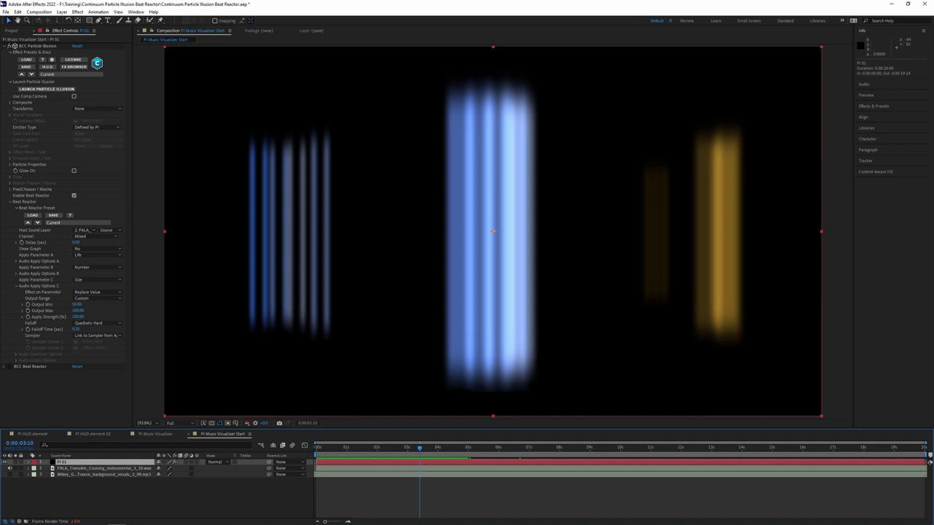
click(17, 11)
- Duplicate PI 01 and switch on the duplicate's BCC Beat Reactor to show its spectrum
click(61, 107)
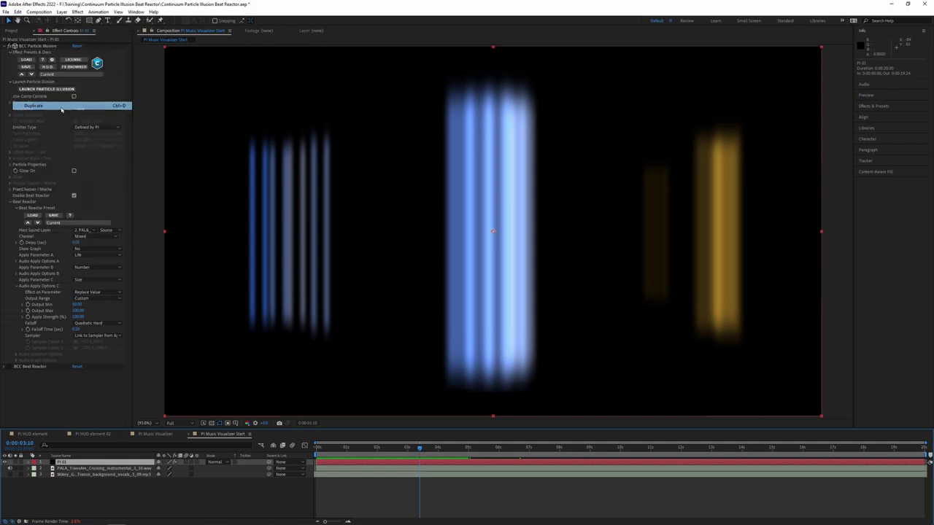
key(ctrl+z)
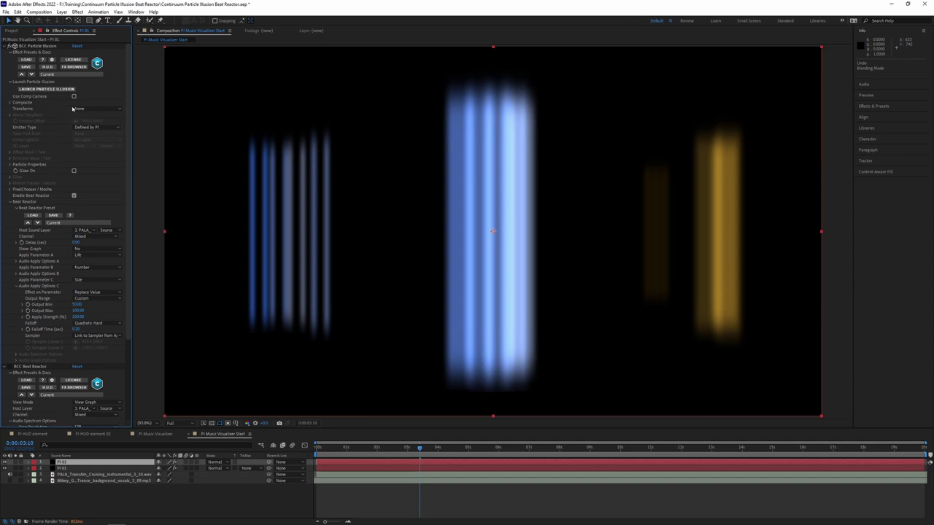
click(11, 367)
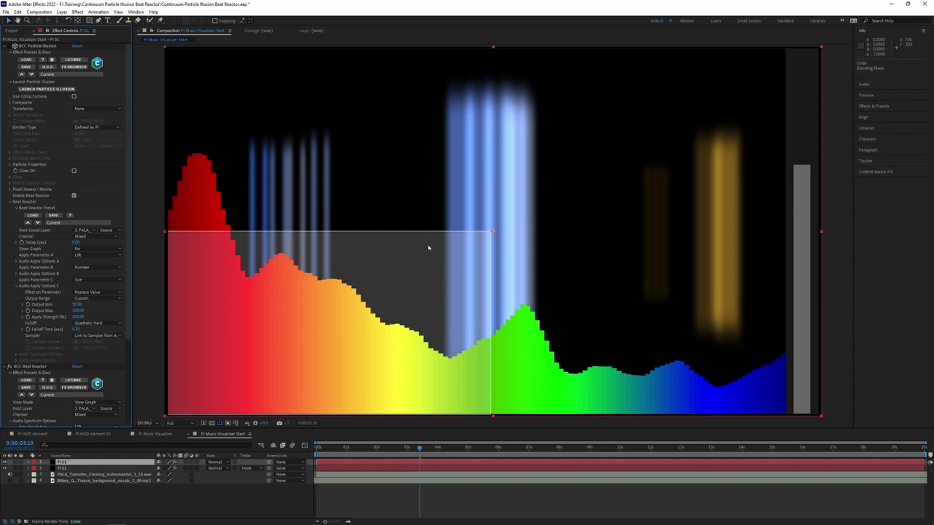
drag(498, 231, 475, 238)
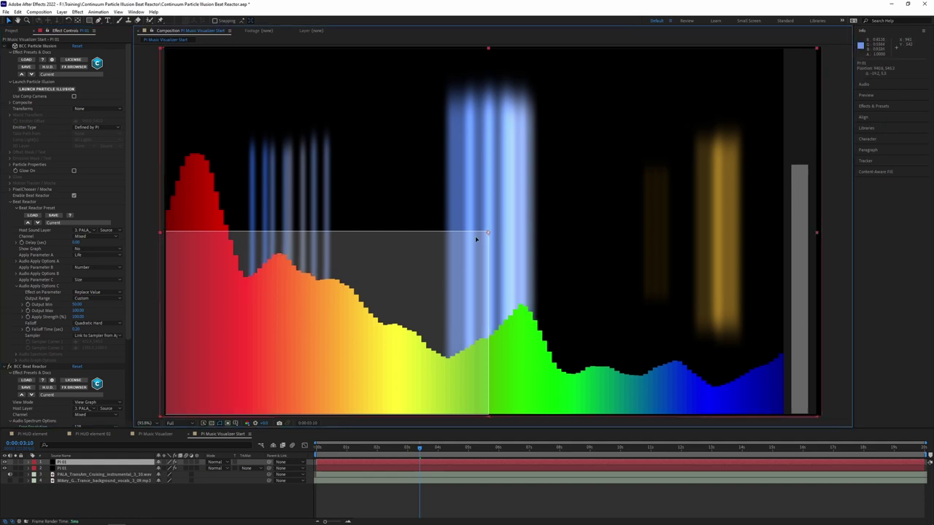
- Preview the spectrum around 10:13–10:16, then switch the duplicate's Beat Reactor off
key(space)
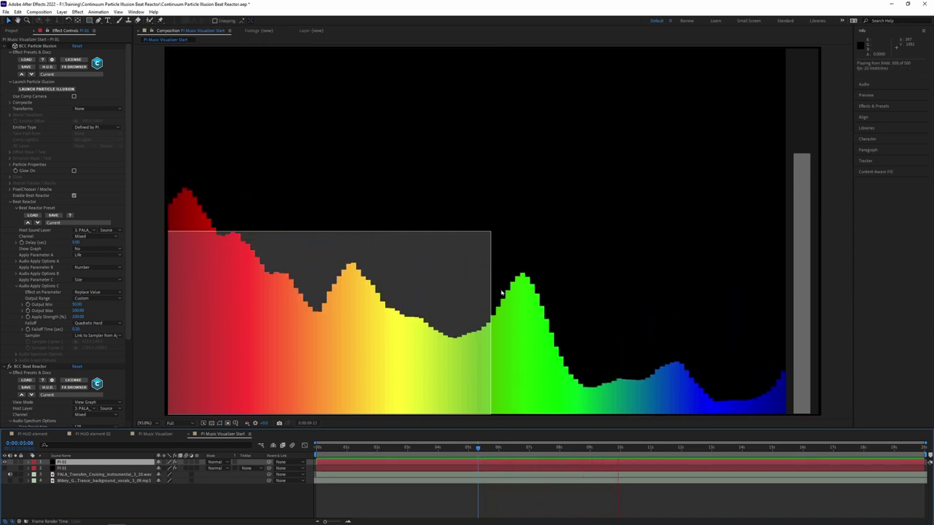
key(space)
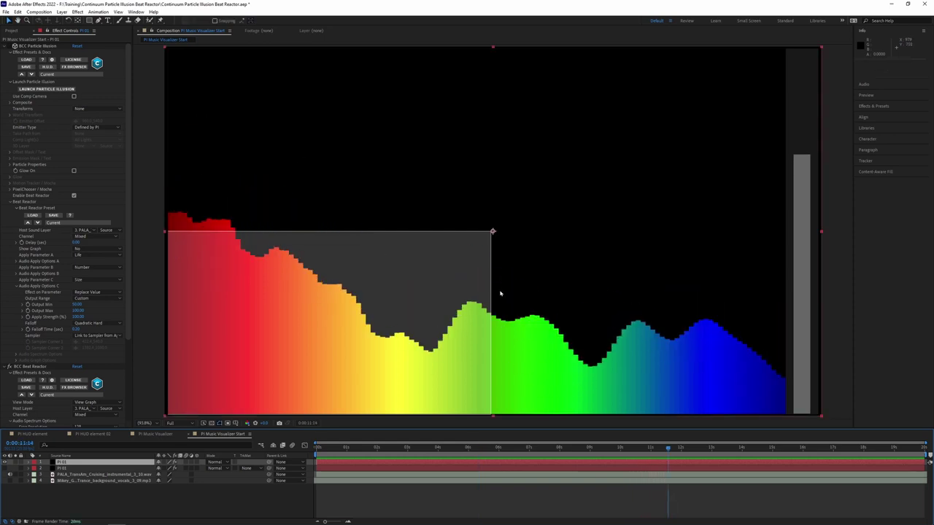
drag(668, 454, 636, 453)
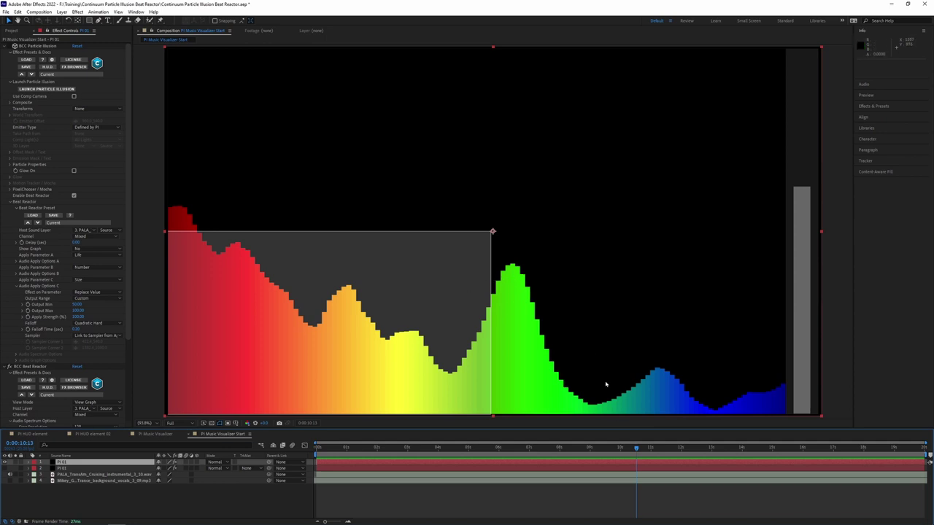
mouse_move(635, 450)
mouse_down()
mouse_move(651, 448)
mouse_move(640, 450)
mouse_up()
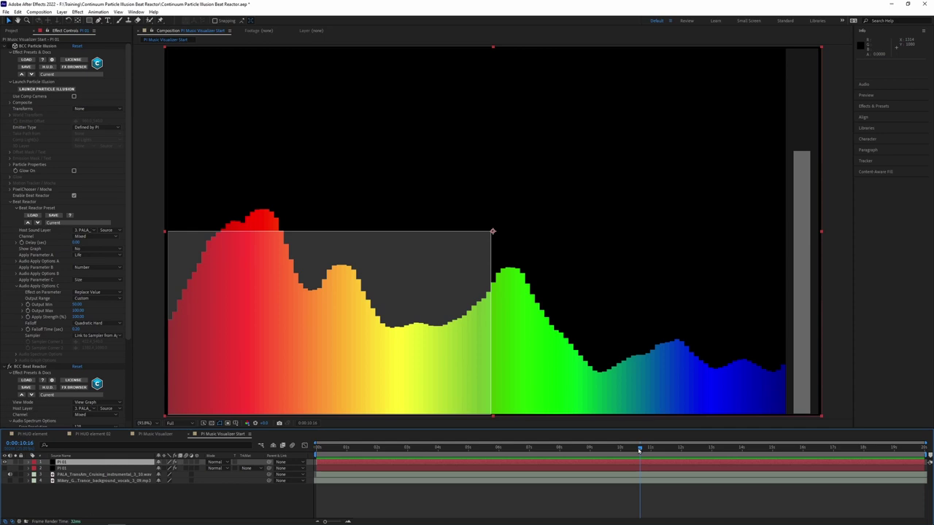
click(7, 366)
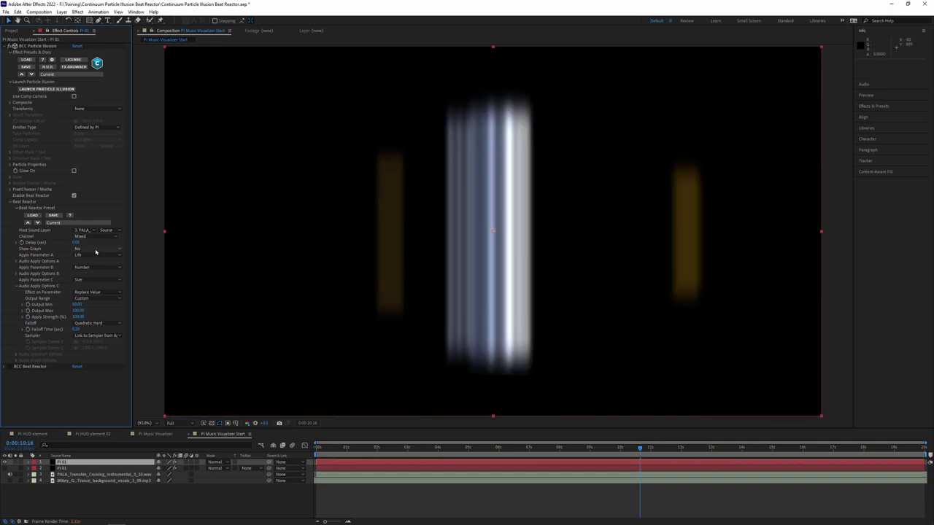
- Show Beat Reactor's graph and move the sampler box over the yellow-green peak
click(75, 249)
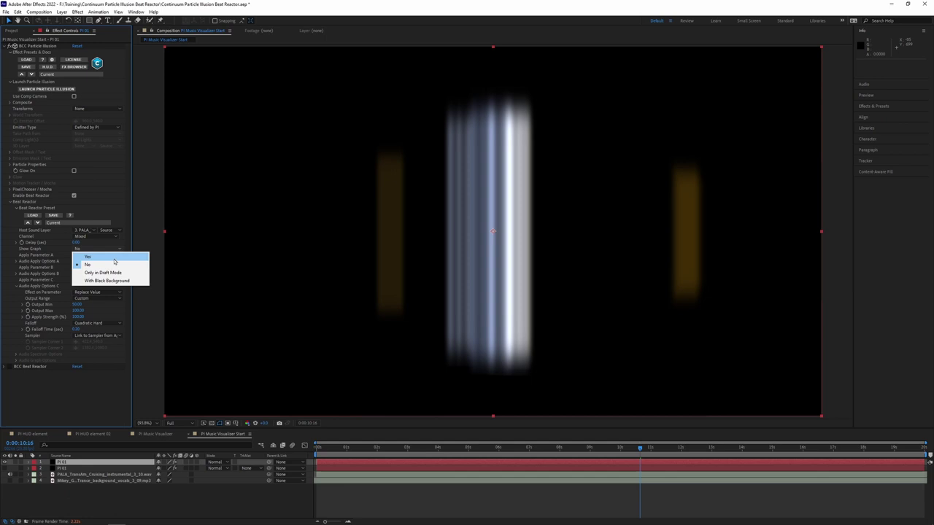
click(86, 257)
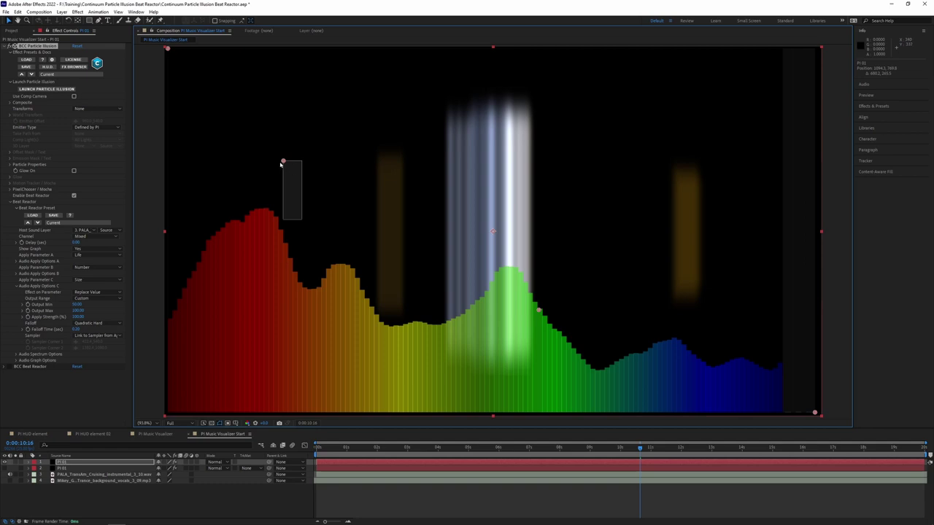
drag(284, 161, 475, 266)
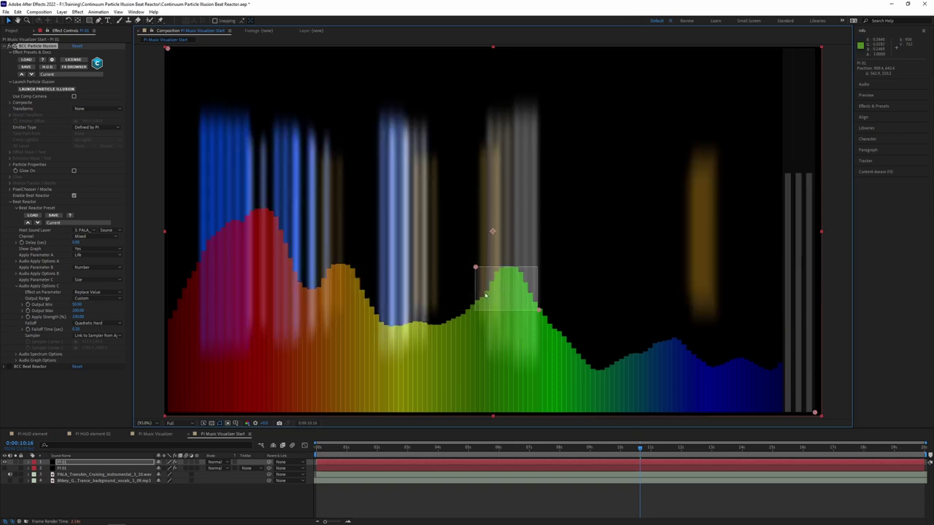
- Check frames from 9:15 through 13:15, then set Show Graph back to No
drag(629, 453, 610, 450)
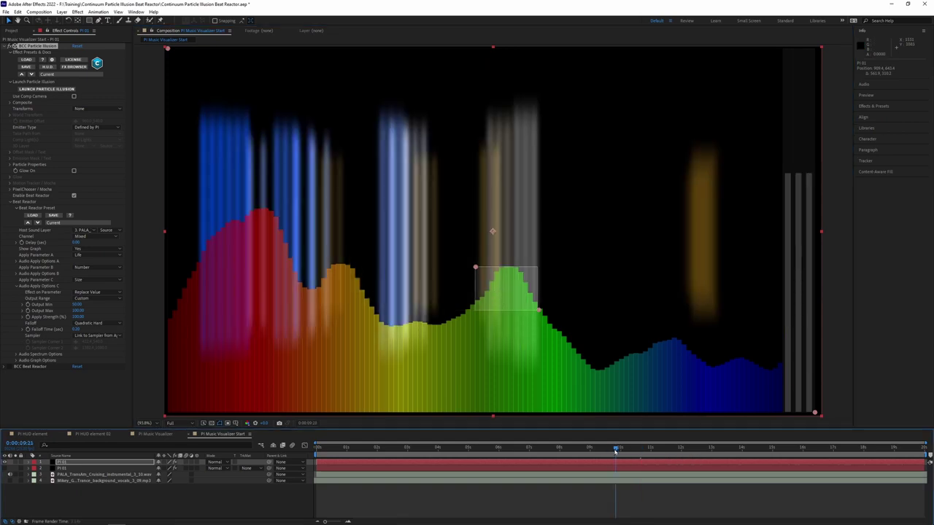
click(671, 447)
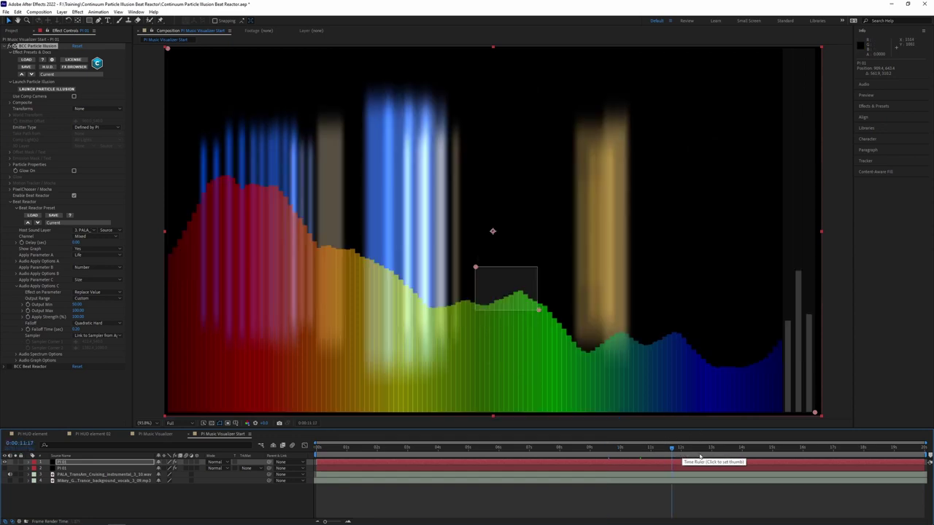
click(707, 451)
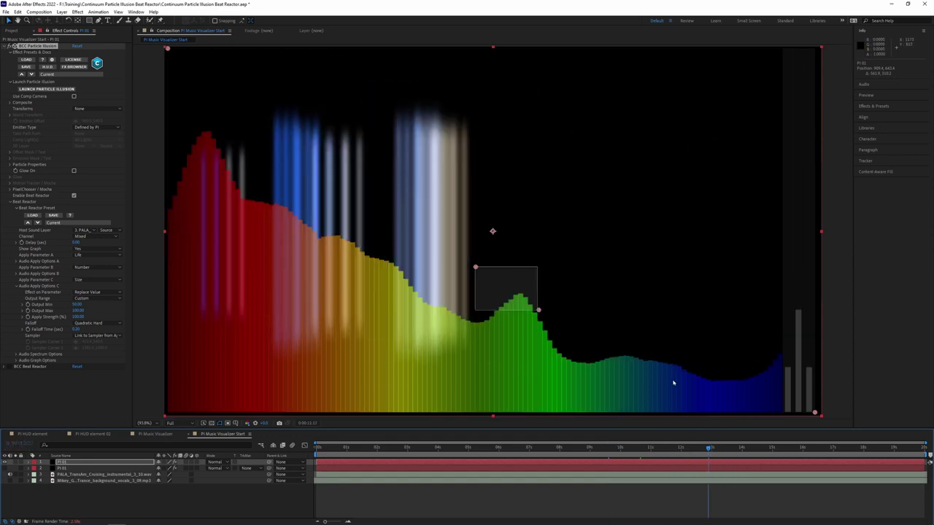
click(731, 448)
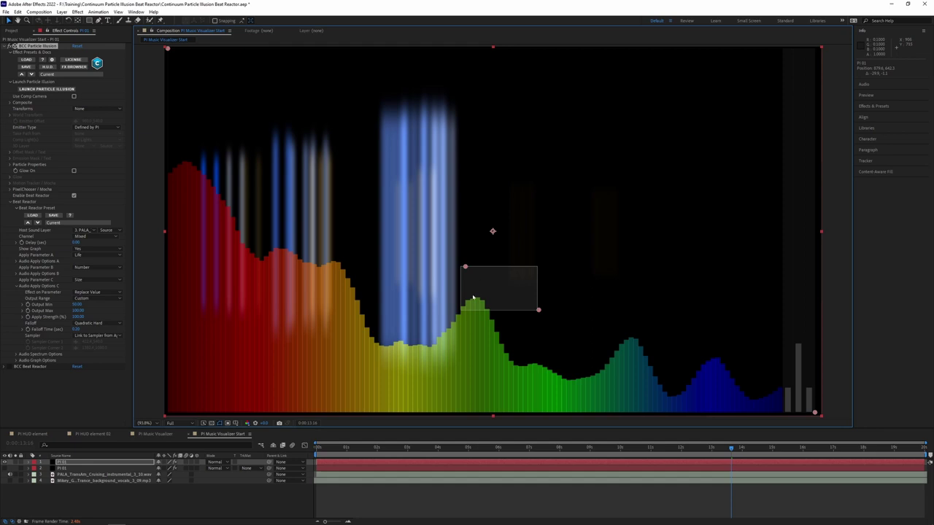
click(89, 250)
click(86, 264)
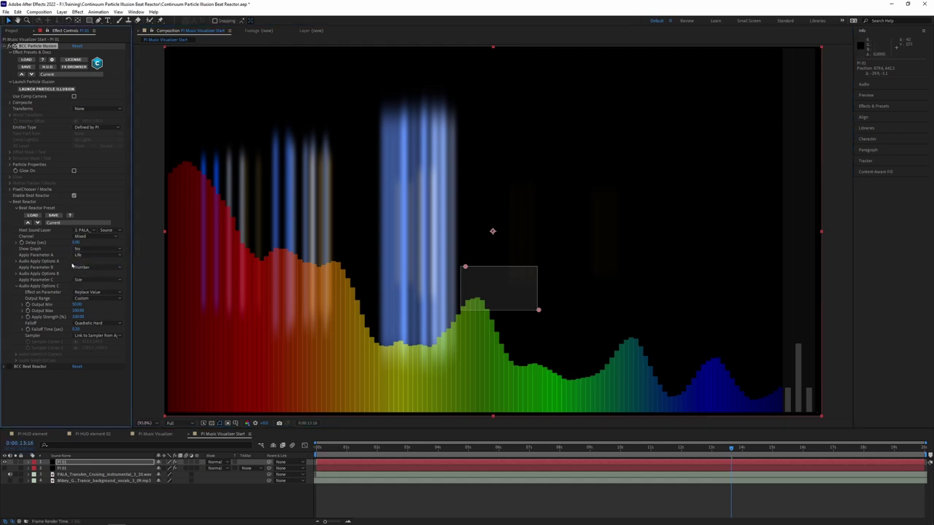
- Add Color Correction > Hue/Saturation to the particles and rotate Master Hue away from blue
click(10, 202)
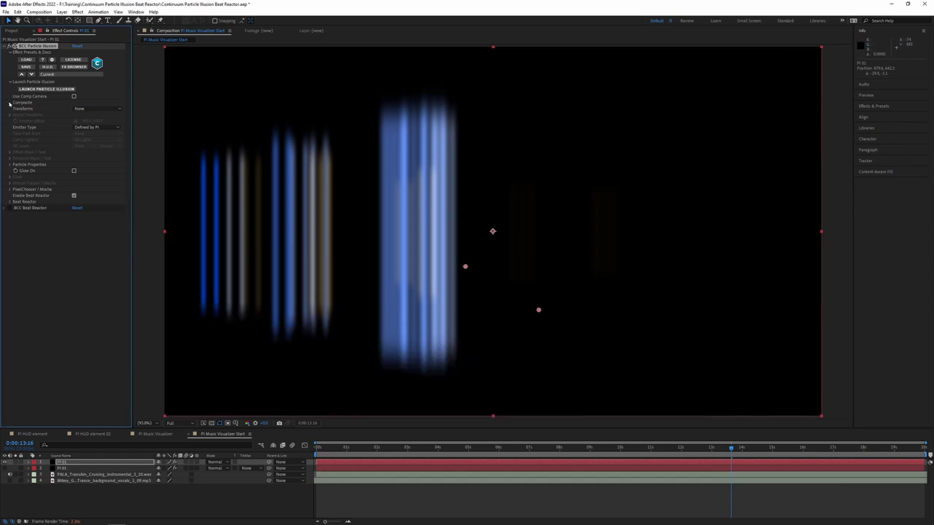
click(9, 103)
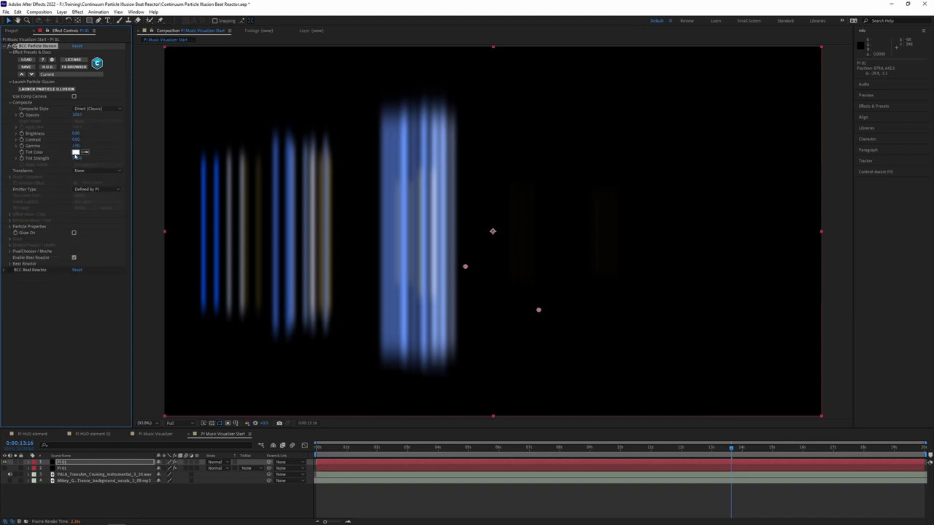
click(11, 103)
click(77, 12)
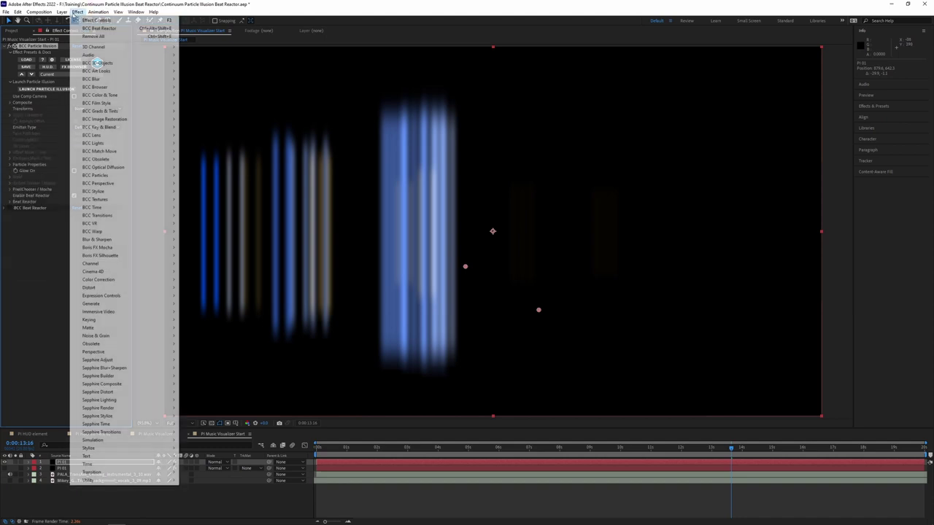
mouse_move(97, 280)
click(245, 184)
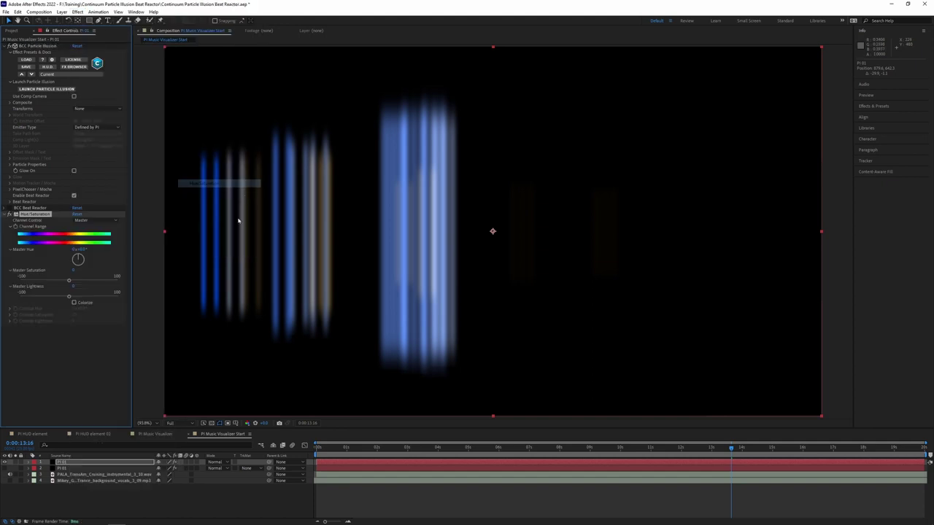
drag(80, 251, 125, 246)
- Switch the PI 01 copy to Add blending, set its Opacity to 50%, and preview from about 4 seconds
click(221, 468)
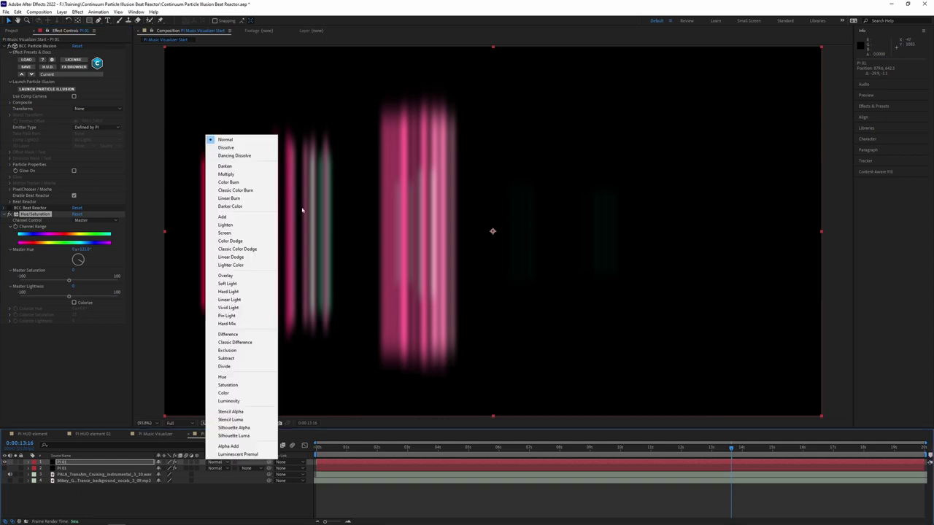
click(264, 218)
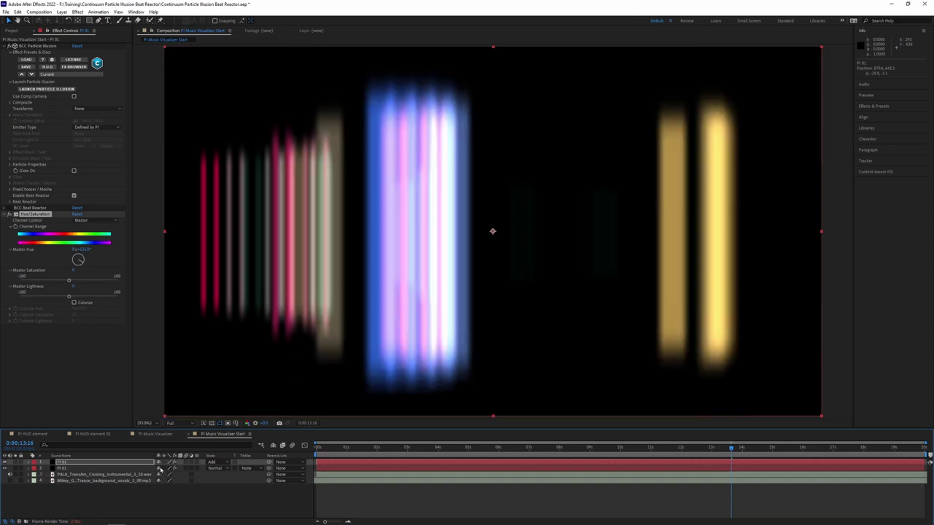
click(109, 464)
key(t)
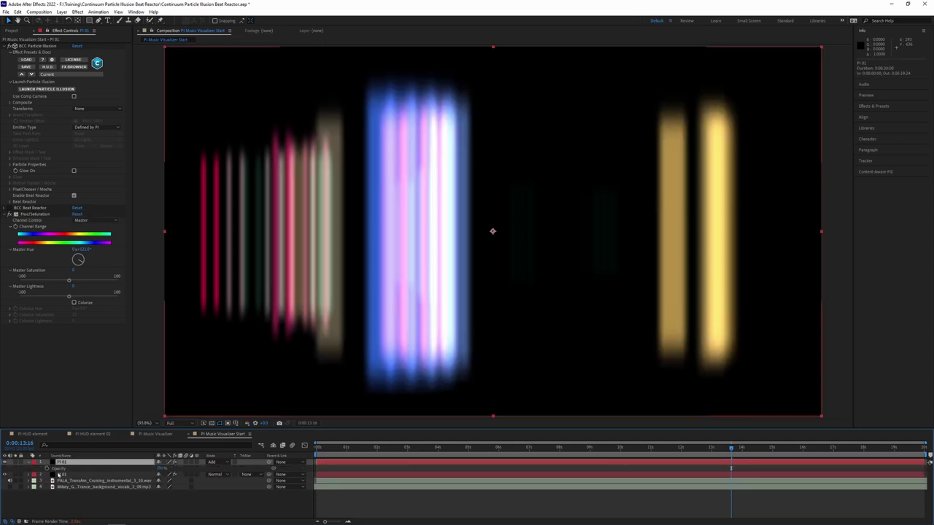
click(162, 468)
text(50)
key(Return)
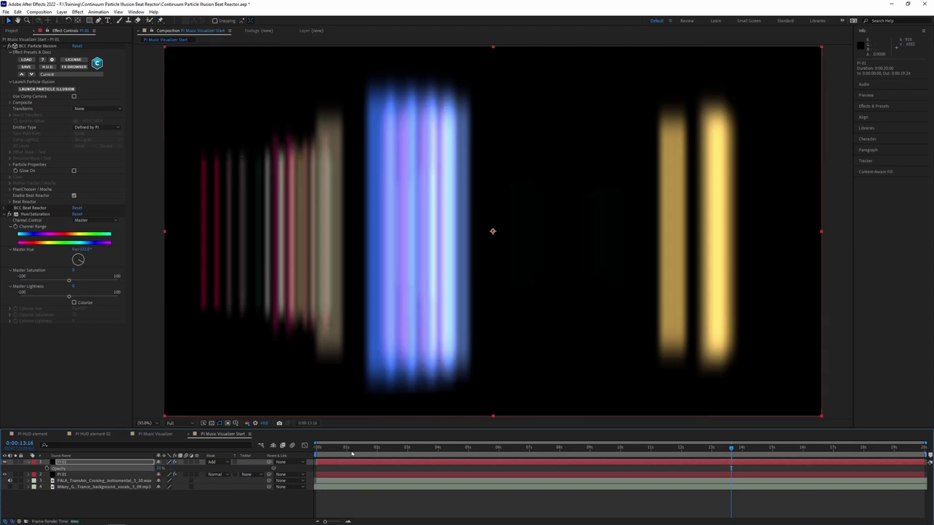
click(466, 446)
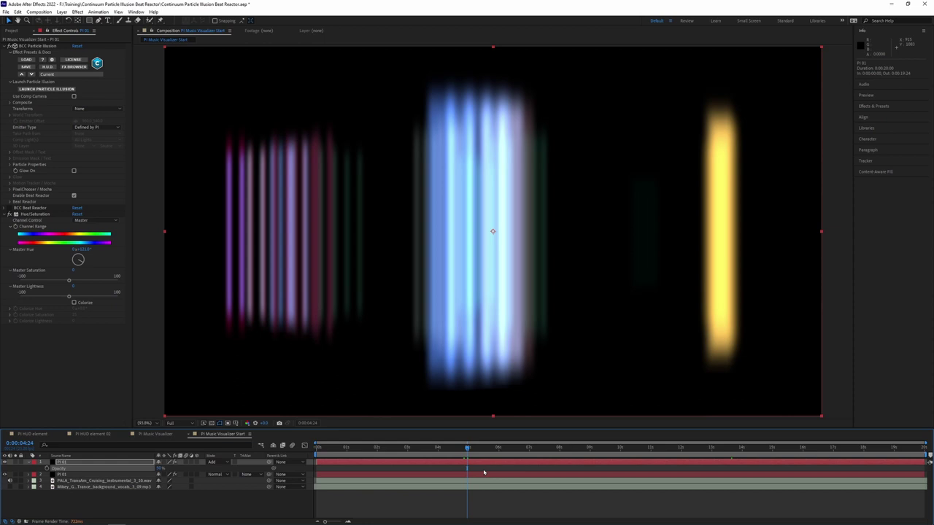
key(space)
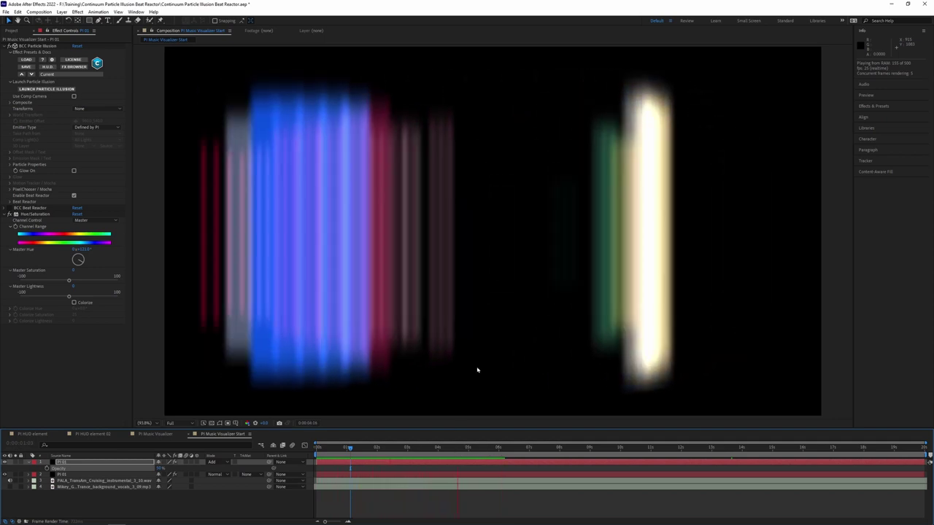
click(406, 450)
drag(406, 451, 461, 450)
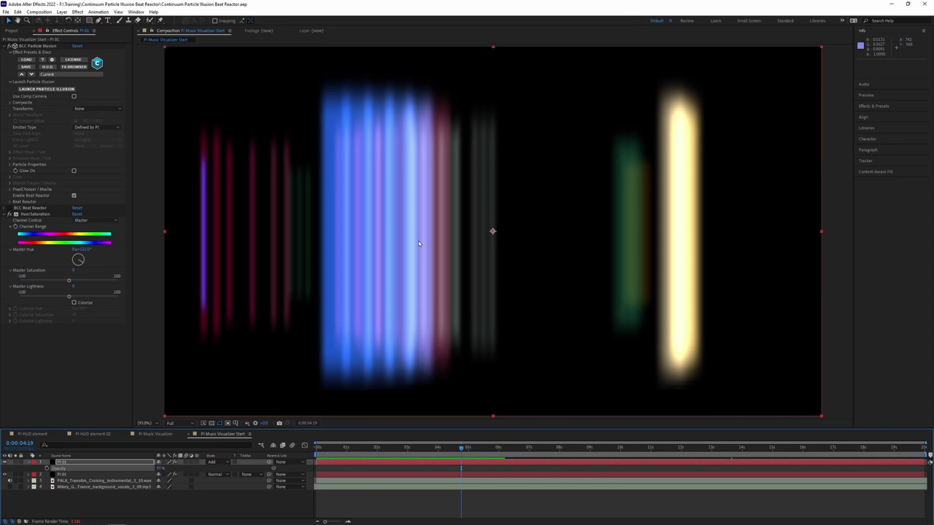
key(ctrl+alt+y)
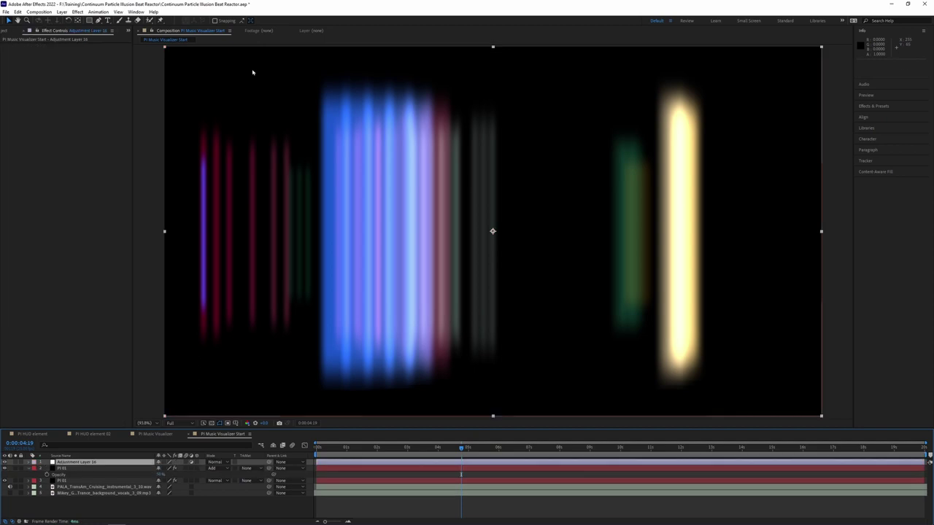
- Rename the new adjustment layer to 'Lens Distortion'
key(Return)
text(Len)
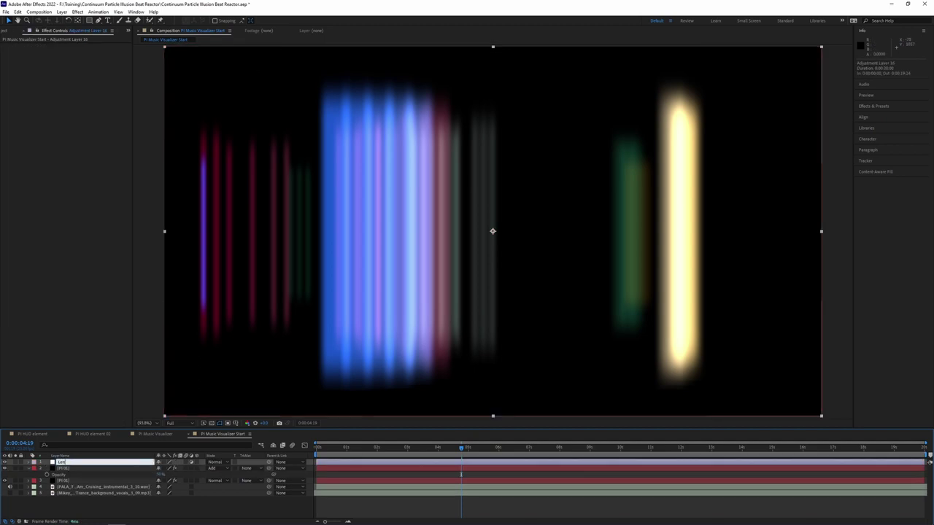
text(s Distortion)
key(Return)
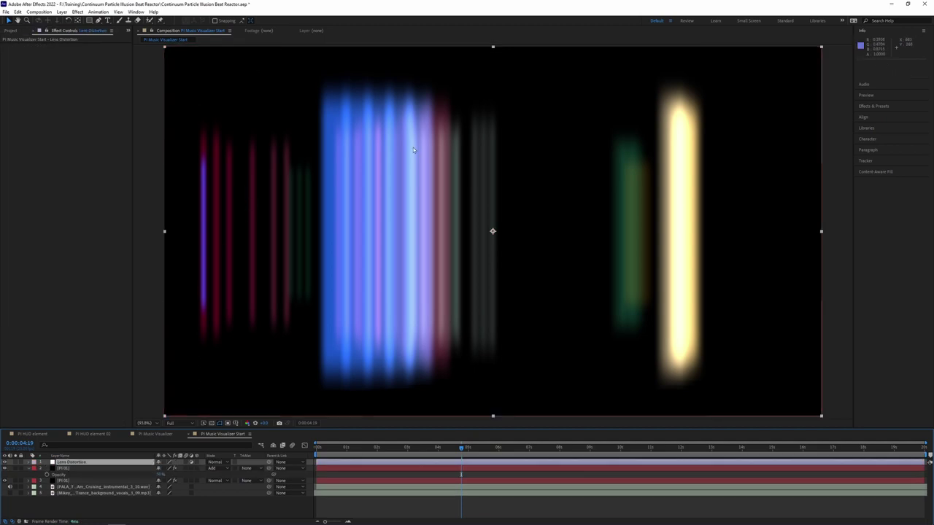
- Apply BCC+Lens Distortion to the layer and set its Distortion to -2.50
click(78, 11)
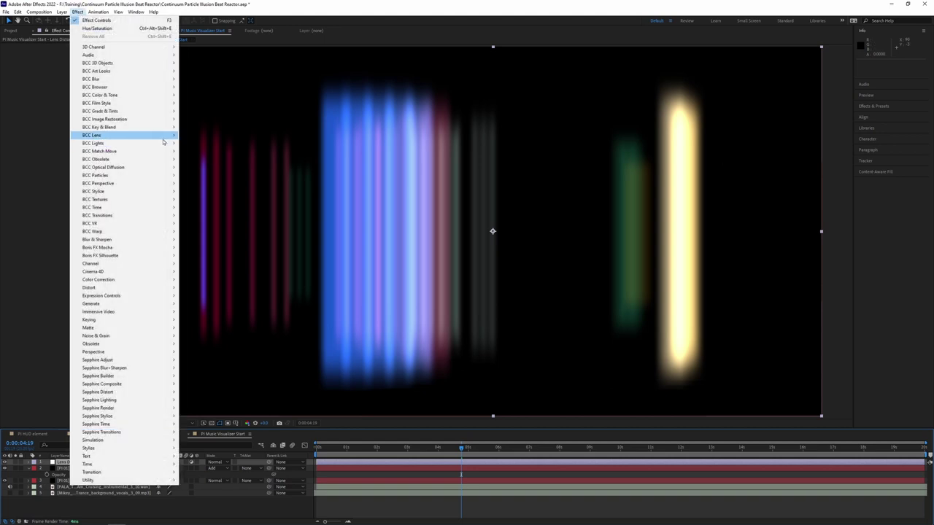
mouse_move(164, 137)
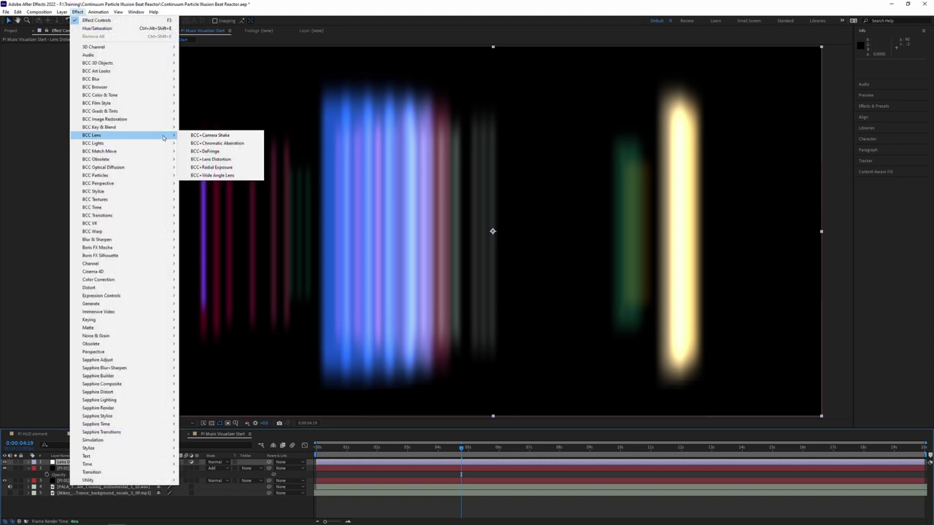
click(258, 159)
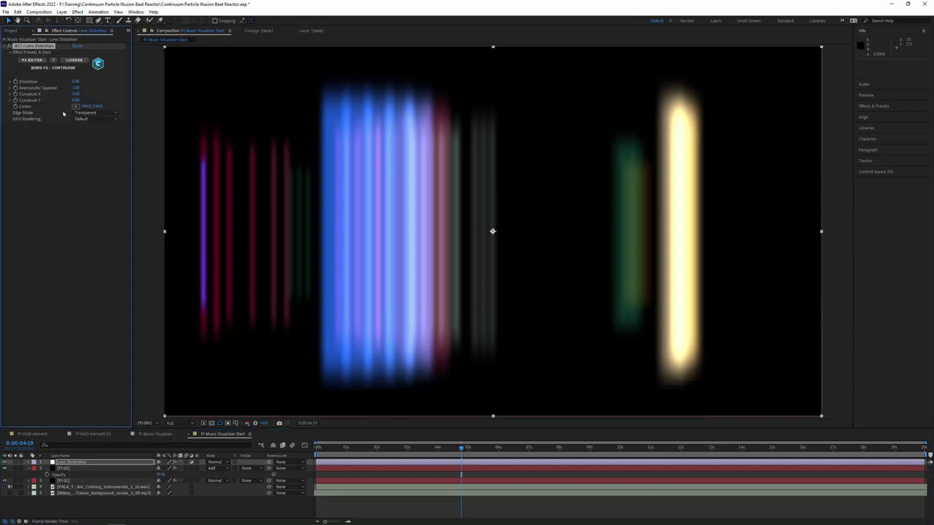
mouse_move(77, 81)
mouse_down()
mouse_move(146, 81)
mouse_move(66, 81)
mouse_move(102, 81)
mouse_up()
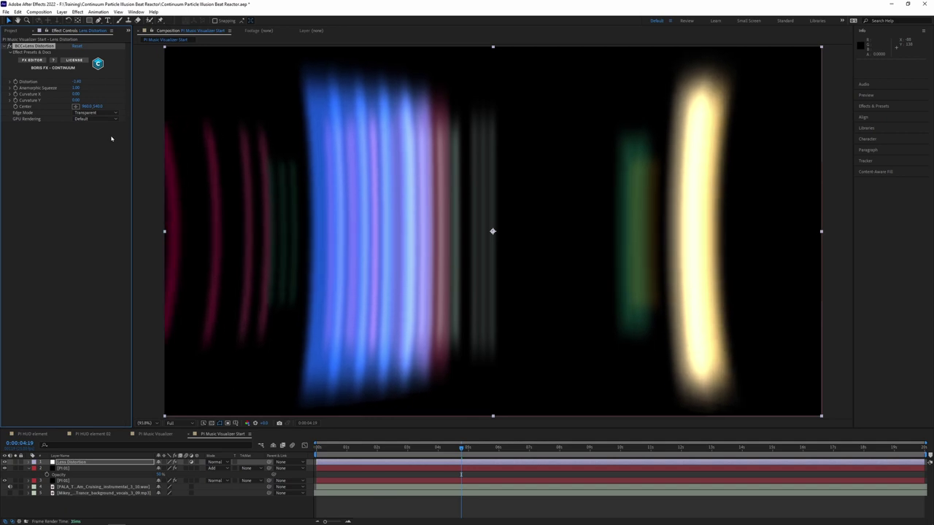
click(79, 82)
key(Return)
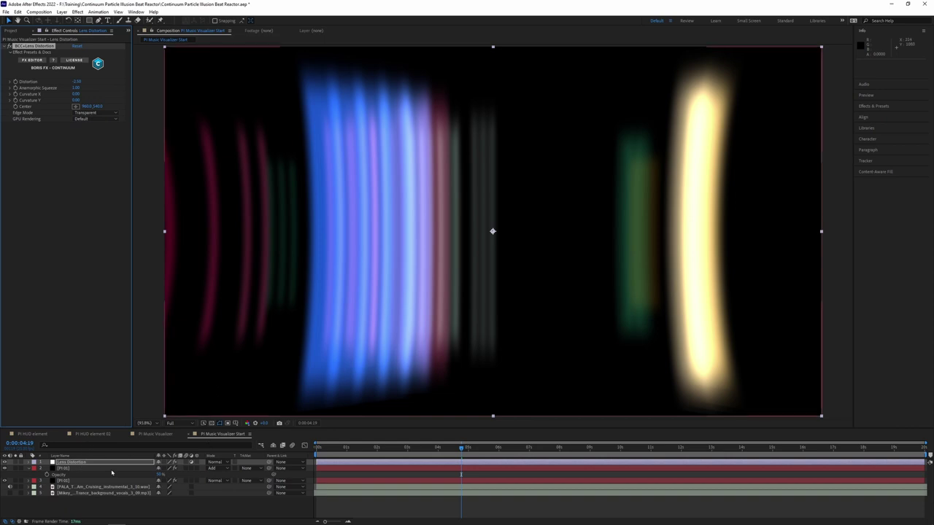
click(62, 12)
- Create Adjustment Layer 17 at the top of the stack and apply BCC+Prism from BCC Stylize
mouse_move(90, 21)
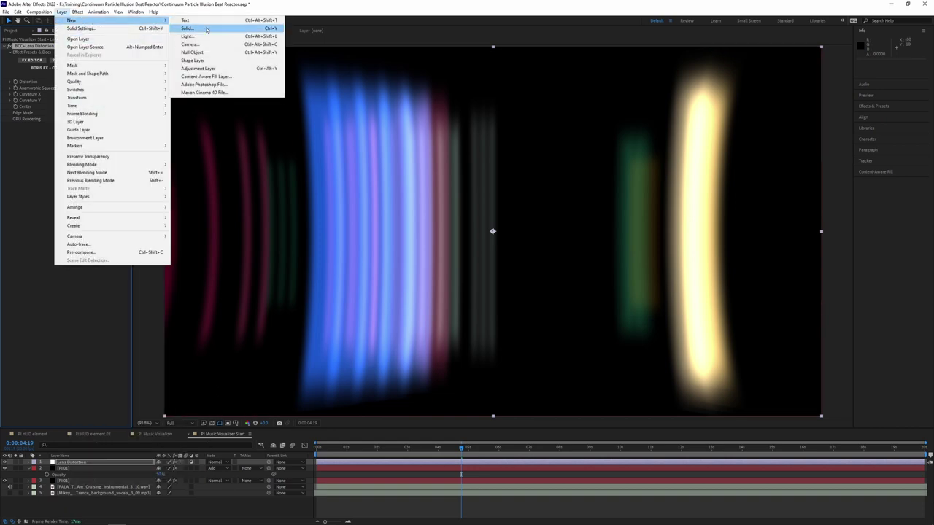
click(211, 68)
click(105, 462)
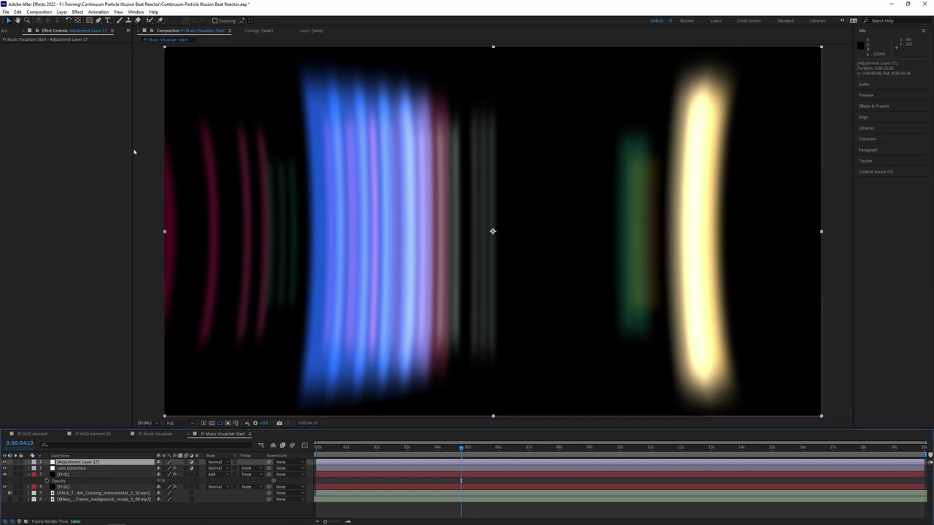
click(97, 12)
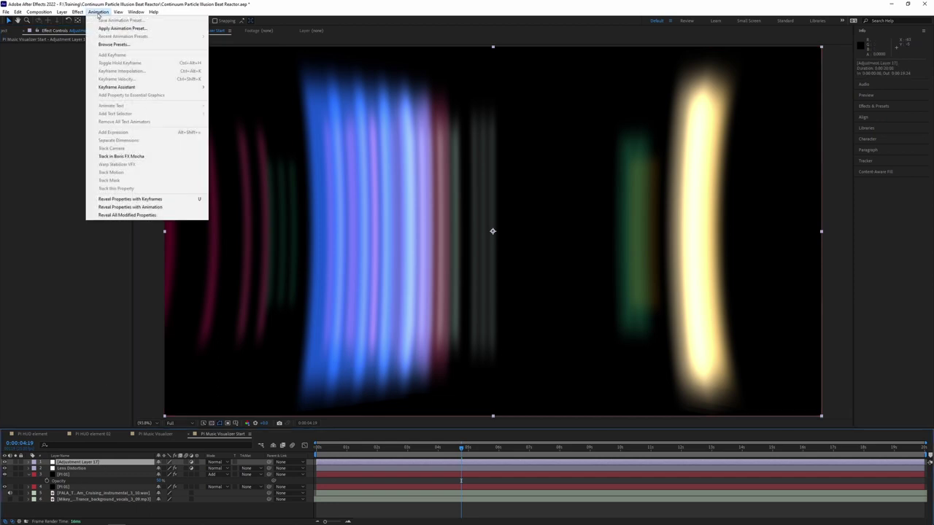
mouse_move(77, 12)
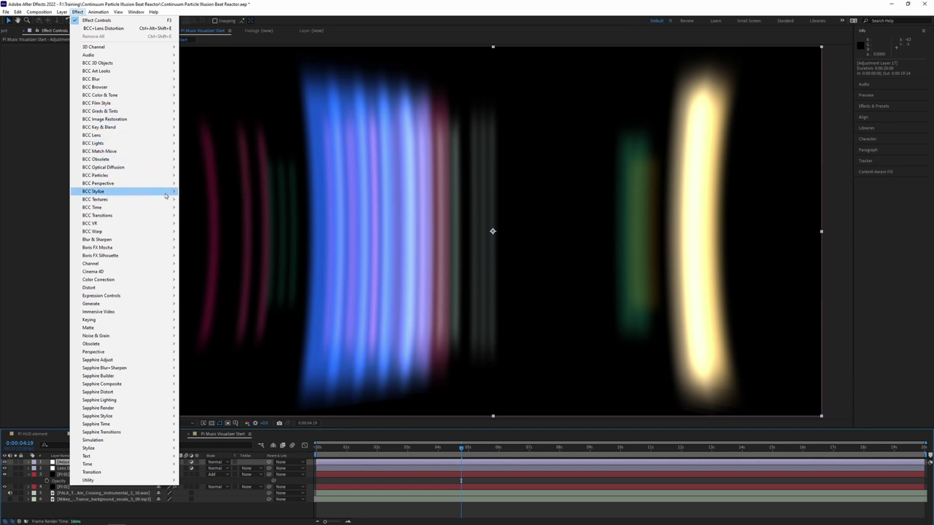
mouse_move(158, 194)
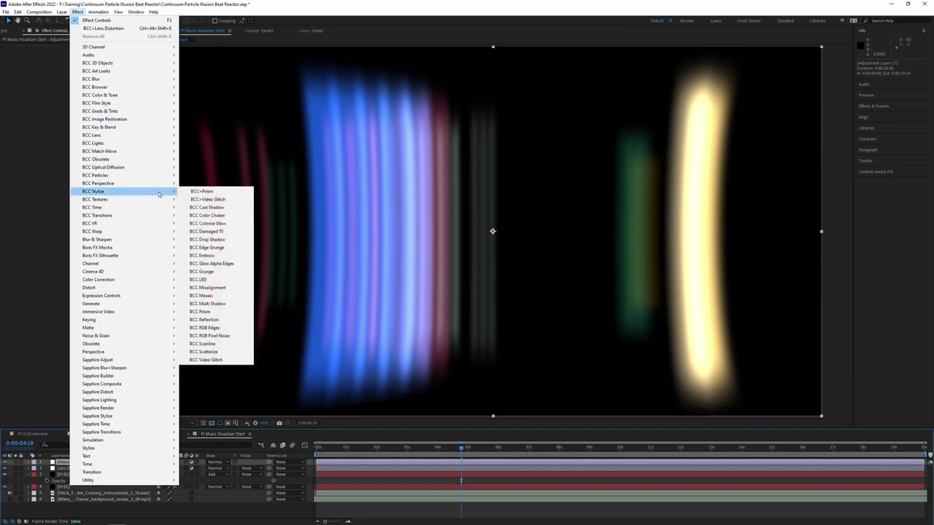
click(238, 194)
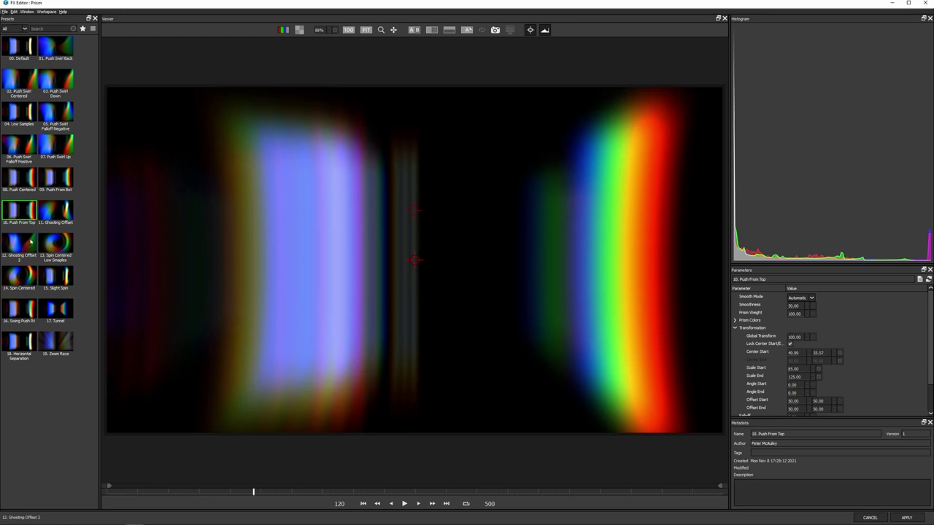
- Choose the Horizontal Separation prism preset after previewing Spin Centered Low Samples and Tunnel
click(62, 247)
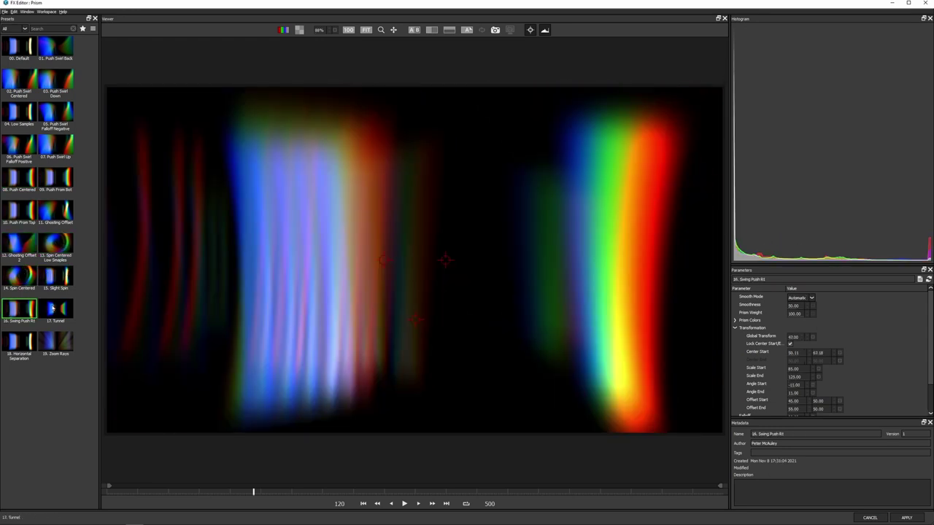
click(58, 312)
click(19, 341)
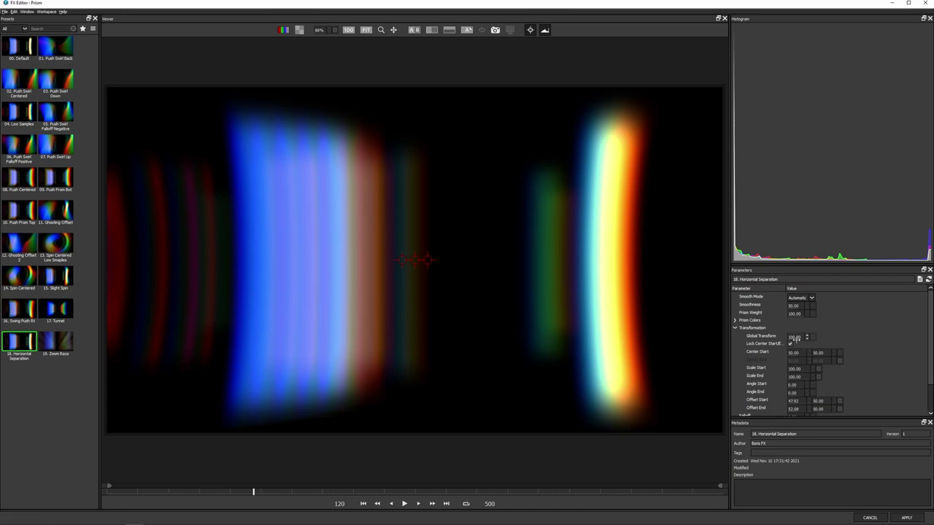
- Set the prism's Global Transform to 15 and apply it to the composition
drag(794, 337, 719, 339)
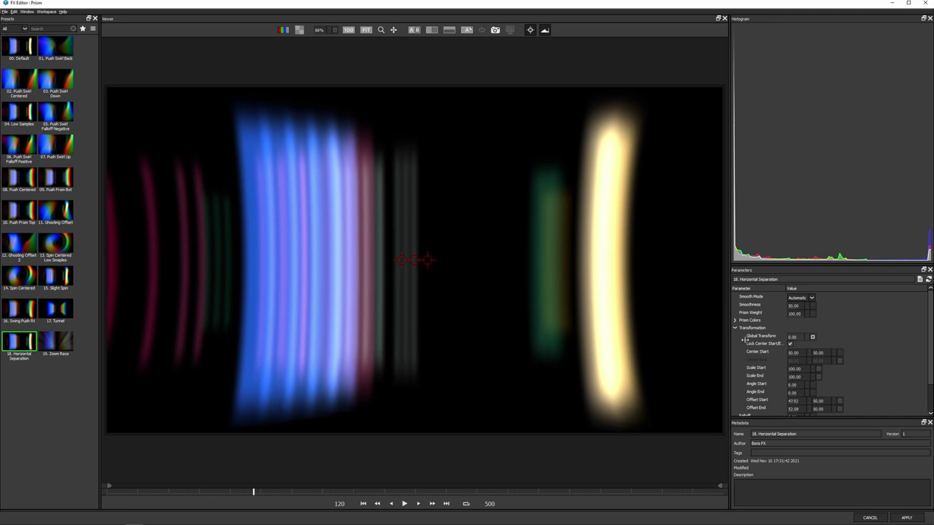
drag(750, 340, 760, 340)
click(906, 517)
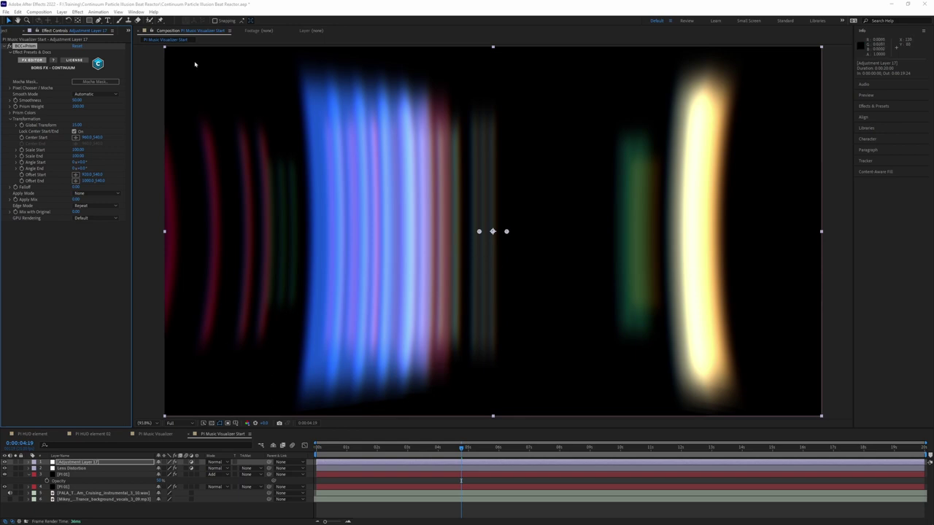
- Add BCC+Film Glow below Prism on Adjustment Layer 17 and open its FX Editor
click(77, 12)
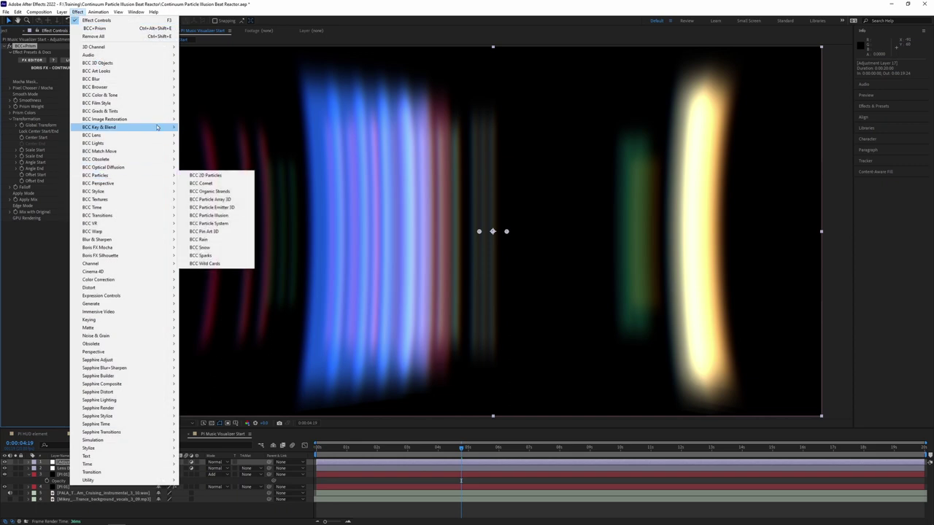
mouse_move(153, 103)
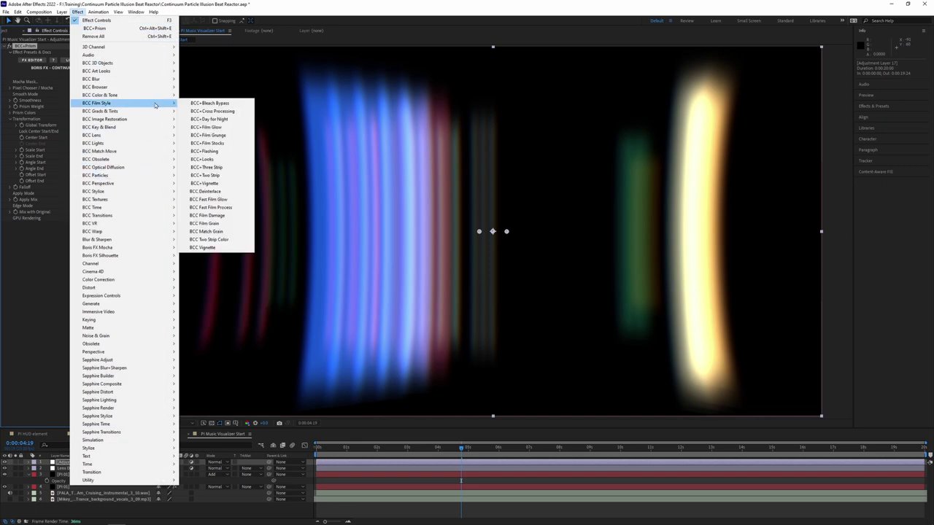
click(228, 129)
click(32, 238)
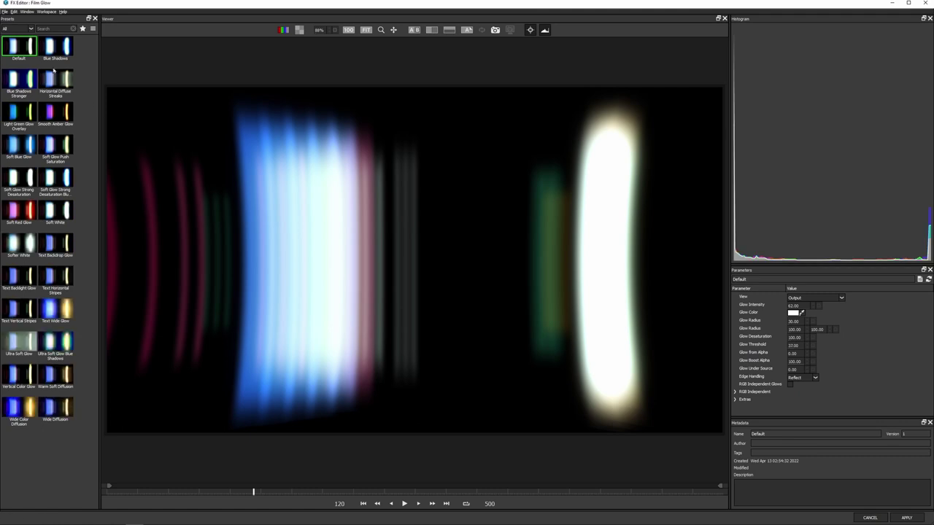
- Compare Film Glow presets from Blue Shadows to Wide Color Diffusion, then apply Text Wide Glow
click(53, 70)
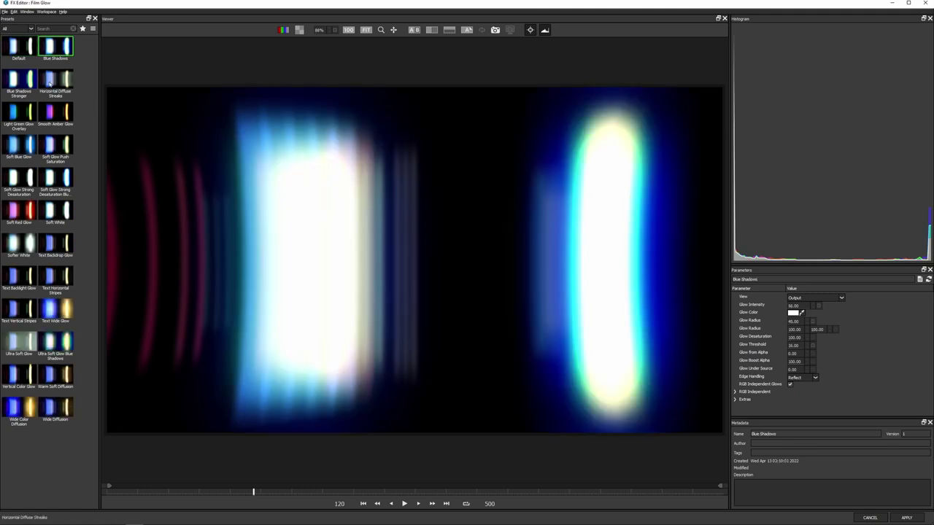
click(49, 116)
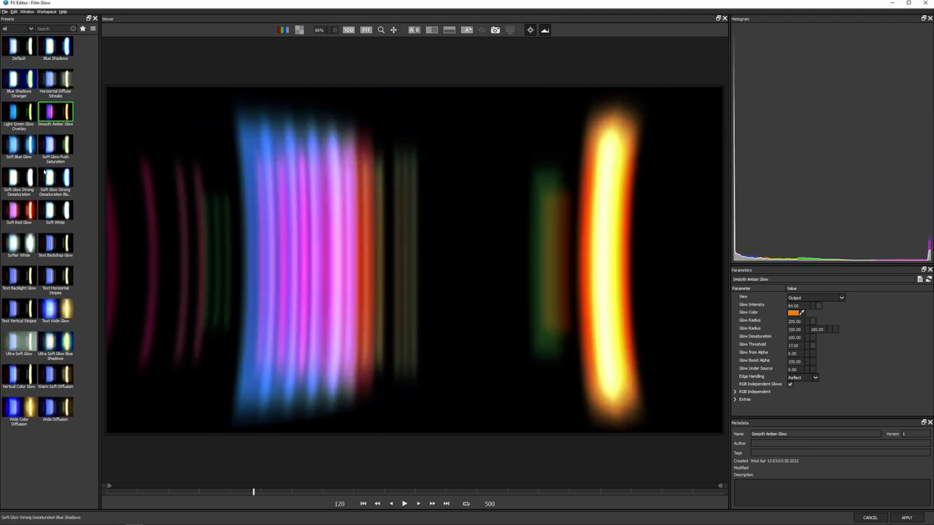
click(60, 178)
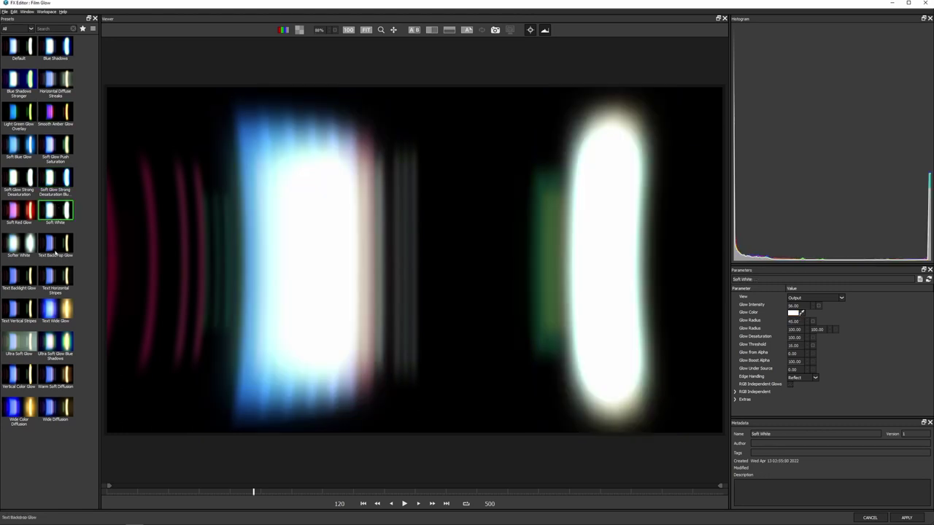
click(19, 246)
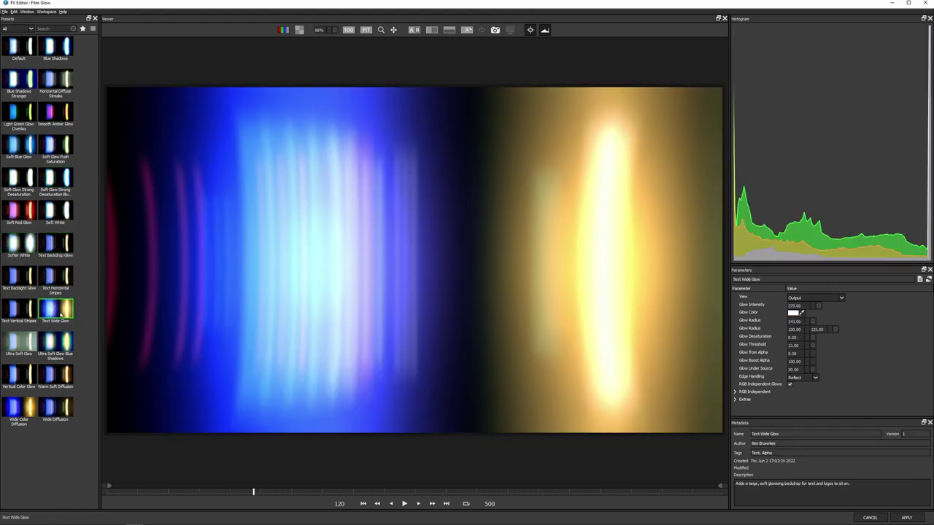
click(62, 315)
click(28, 375)
click(55, 409)
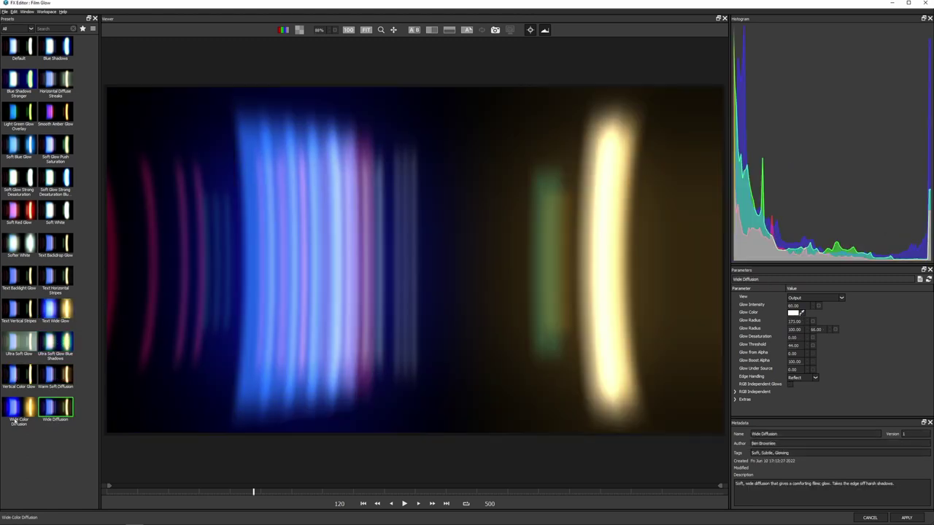
click(13, 420)
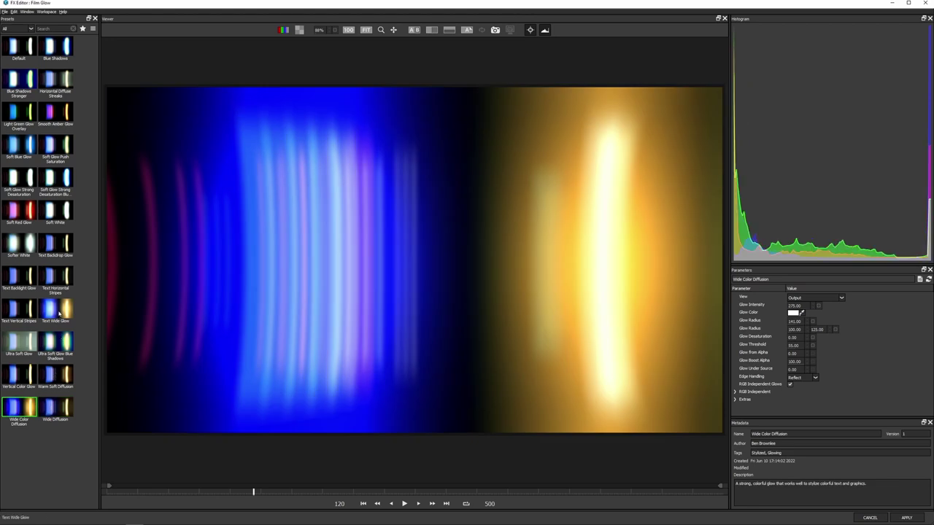
click(58, 312)
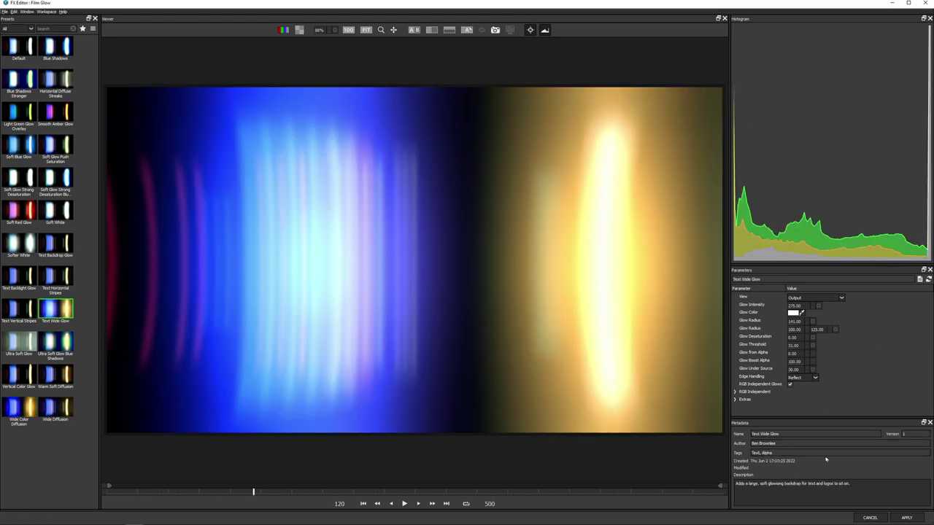
click(906, 517)
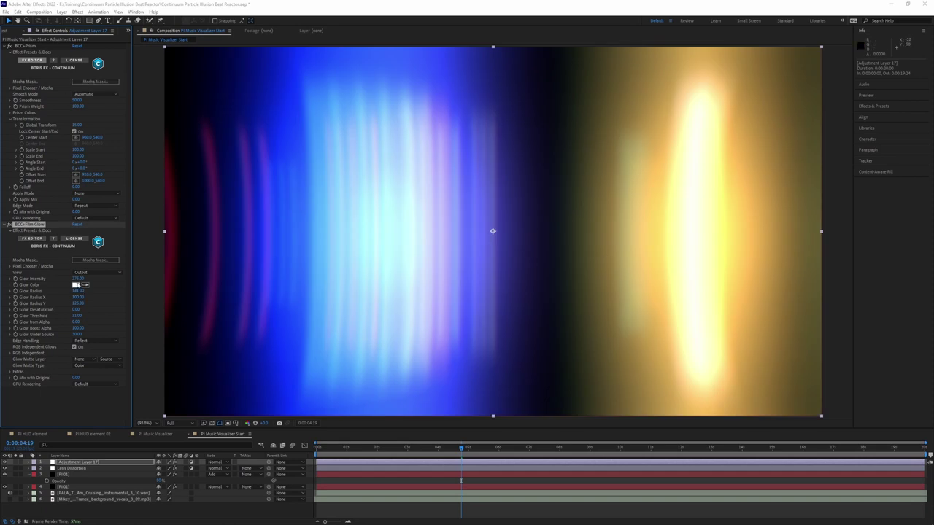
- Lower the Film Glow's Glow Intensity to 160
drag(67, 280, 50, 280)
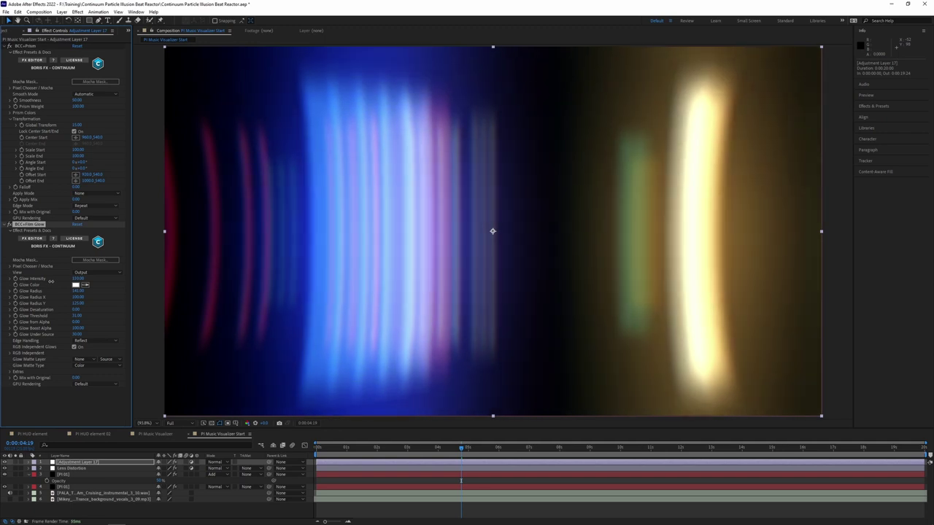
drag(80, 281, 85, 282)
click(81, 279)
key(Return)
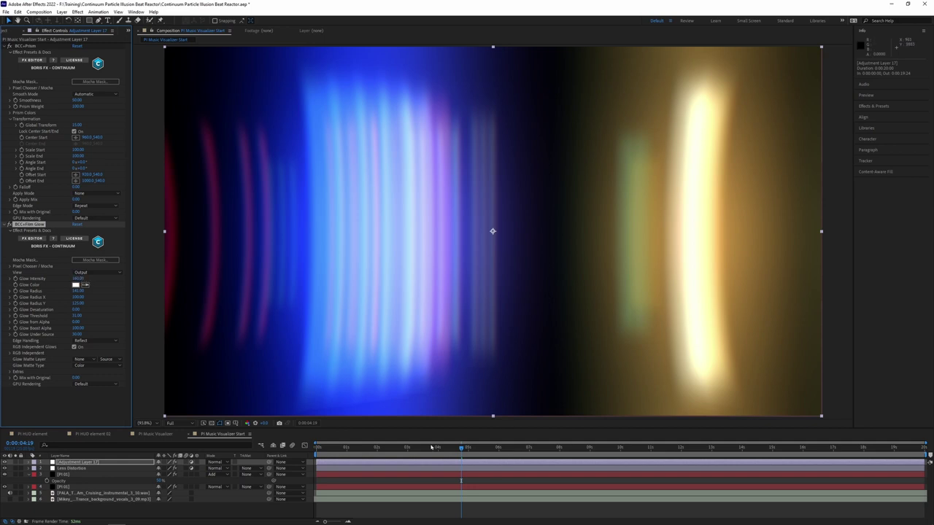
- Preview the animation, then select layer 4 PI 01 and launch Particle Illusion
key(space)
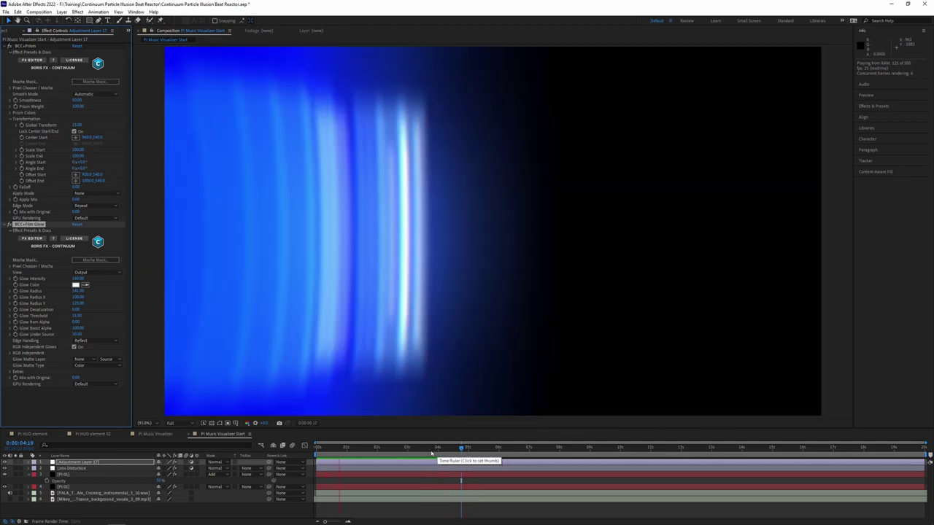
key(space)
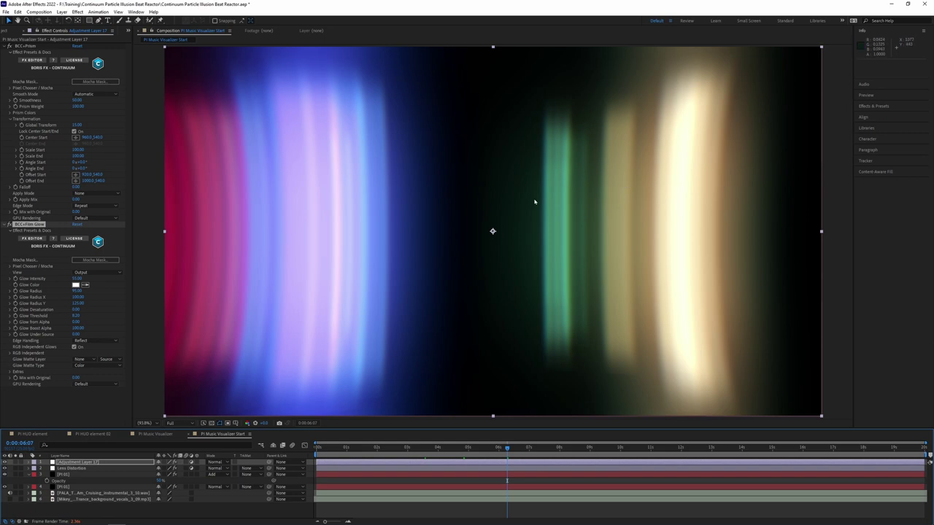
key(KP_4)
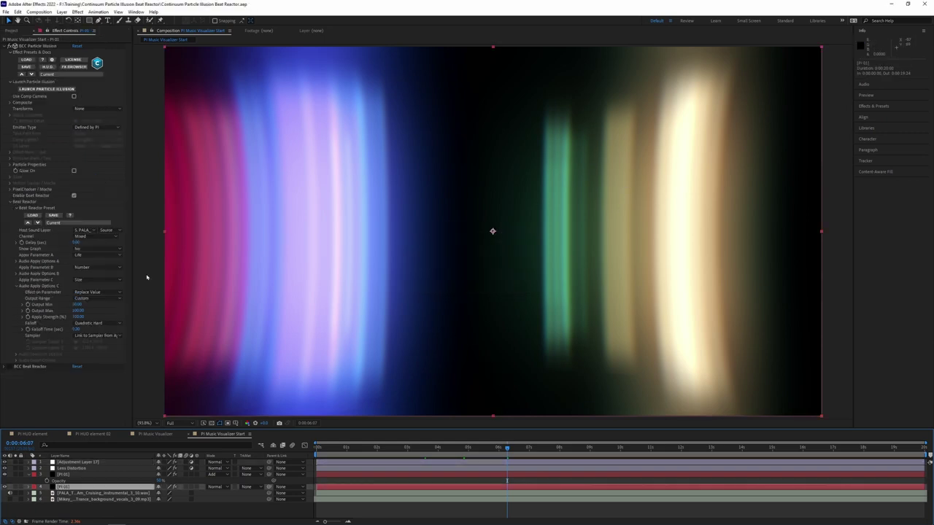
click(49, 89)
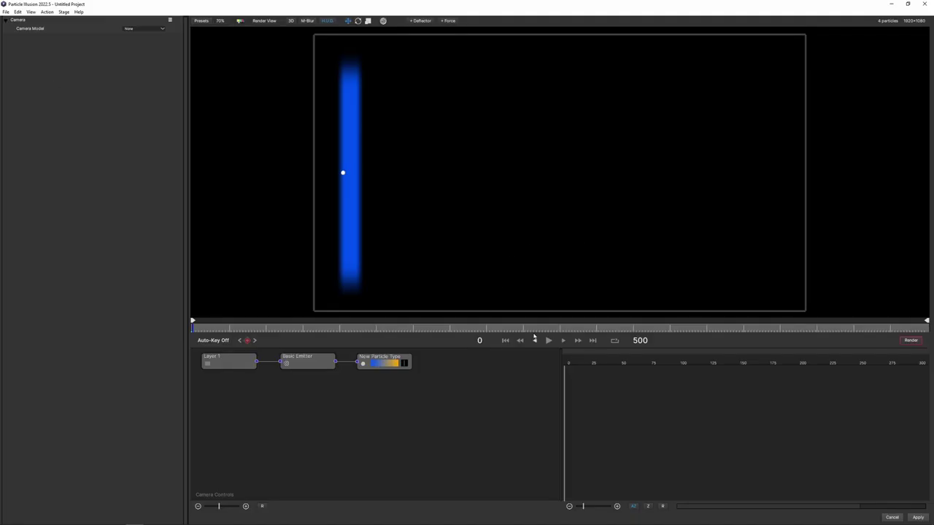
click(385, 361)
key(space)
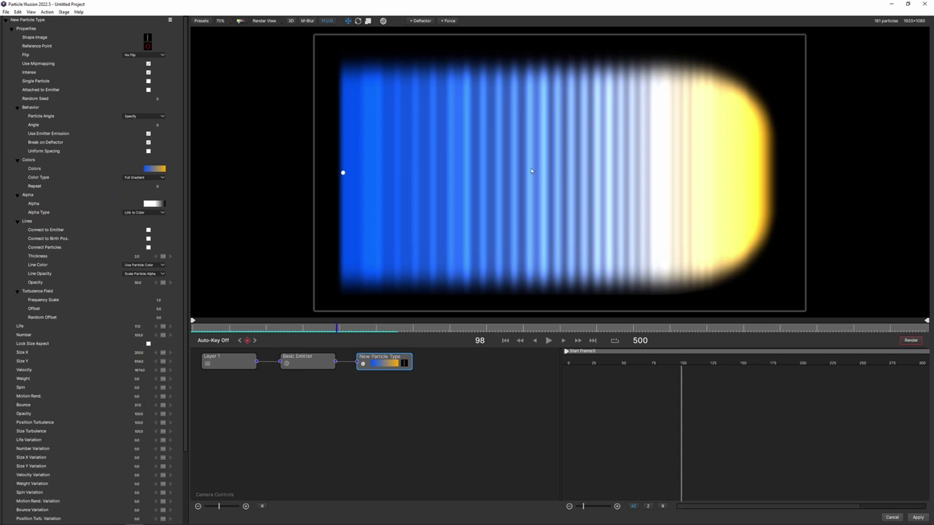
click(892, 518)
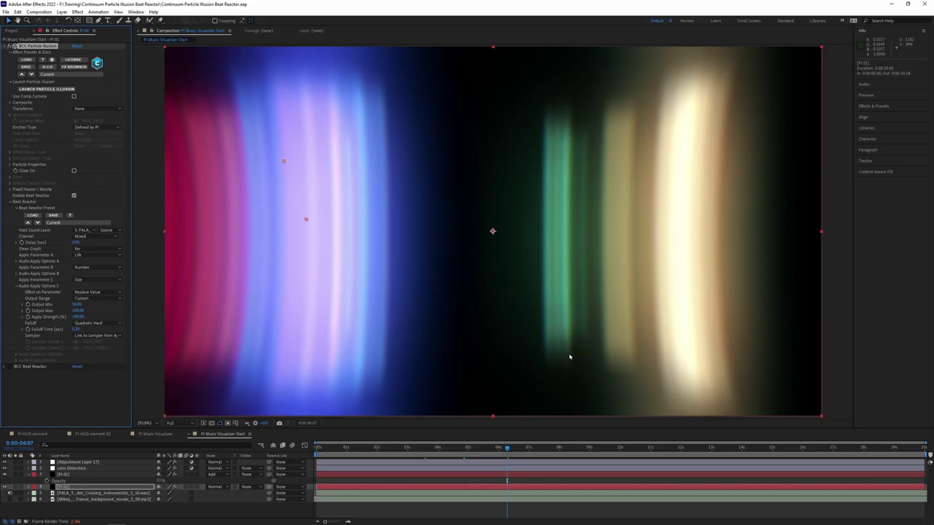